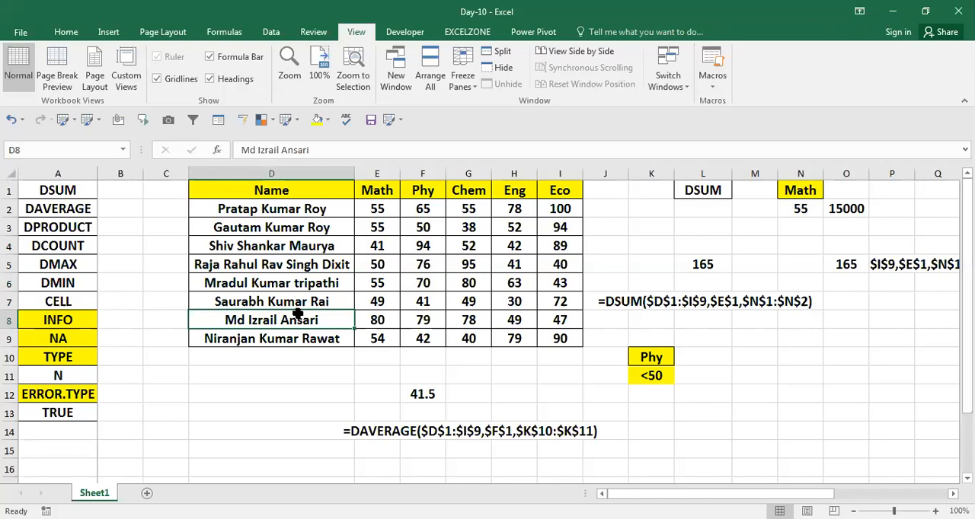
# Step: Start a DCOUNT formula in cell M12
pyautogui.click(281, 427)
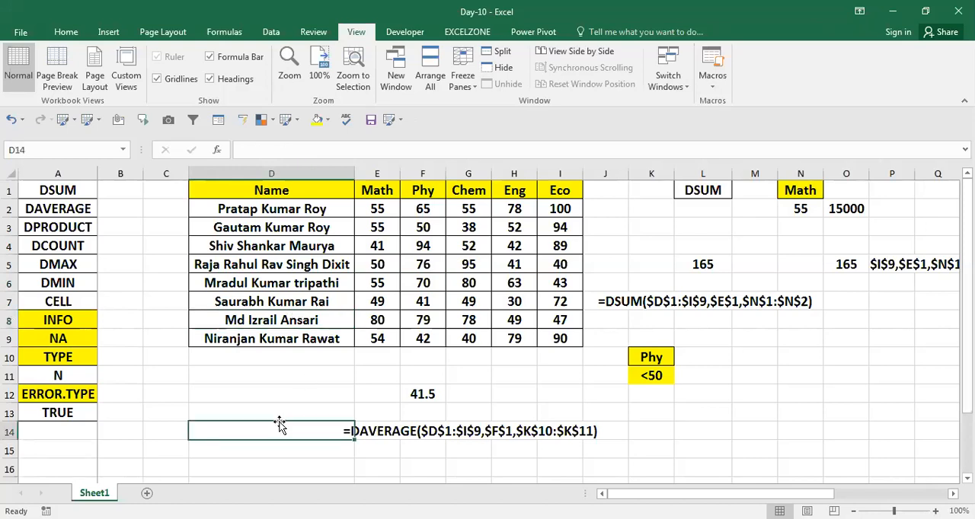
pyautogui.press('Up')
pyautogui.press('Right')
pyautogui.press('Right')
pyautogui.press('Right')
pyautogui.press('Right')
pyautogui.press('Right')
pyautogui.press('Right')
pyautogui.press('Right')
pyautogui.press('Right')
pyautogui.press('Right')
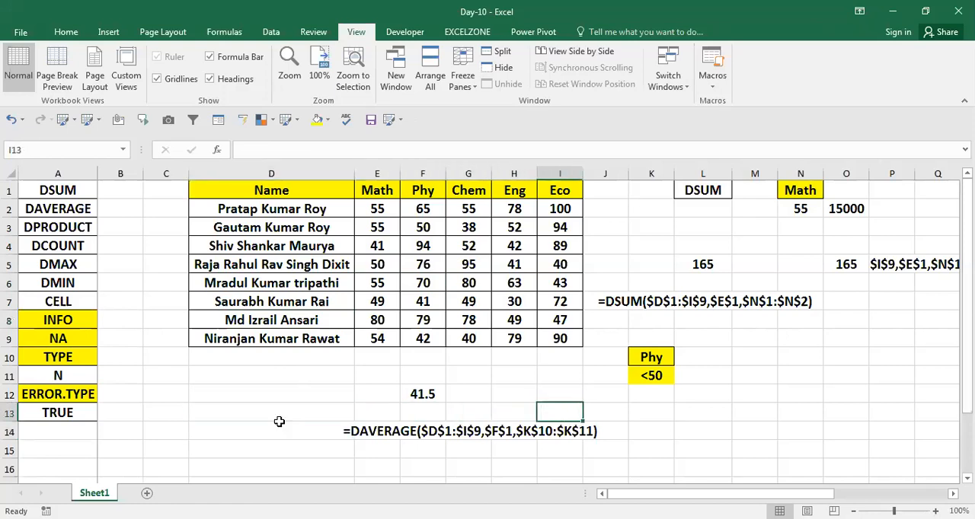
pyautogui.press('Right')
pyautogui.press('Left')
pyautogui.press('Up')
pyautogui.press('Right')
pyautogui.press('Left')
pyautogui.press('Right')
pyautogui.press('Left')
pyautogui.write('=d')
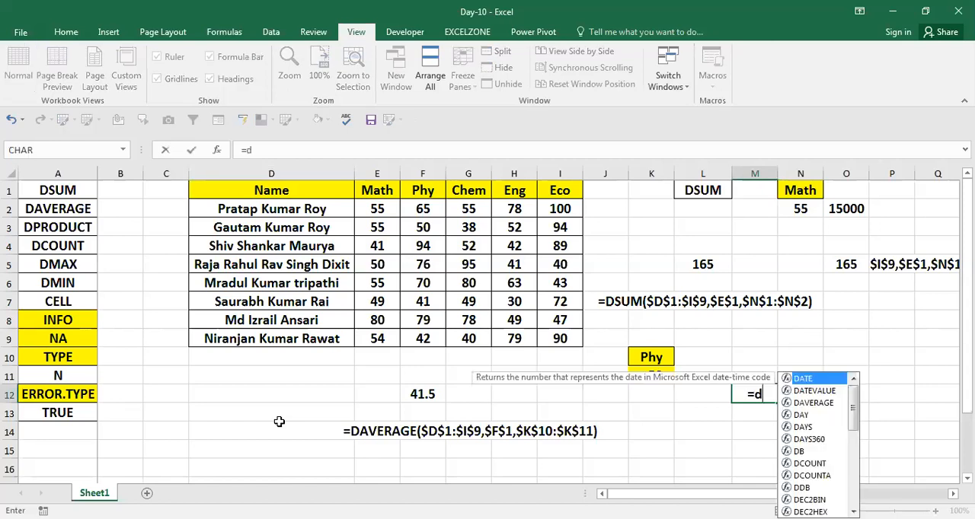
pyautogui.write('coun')
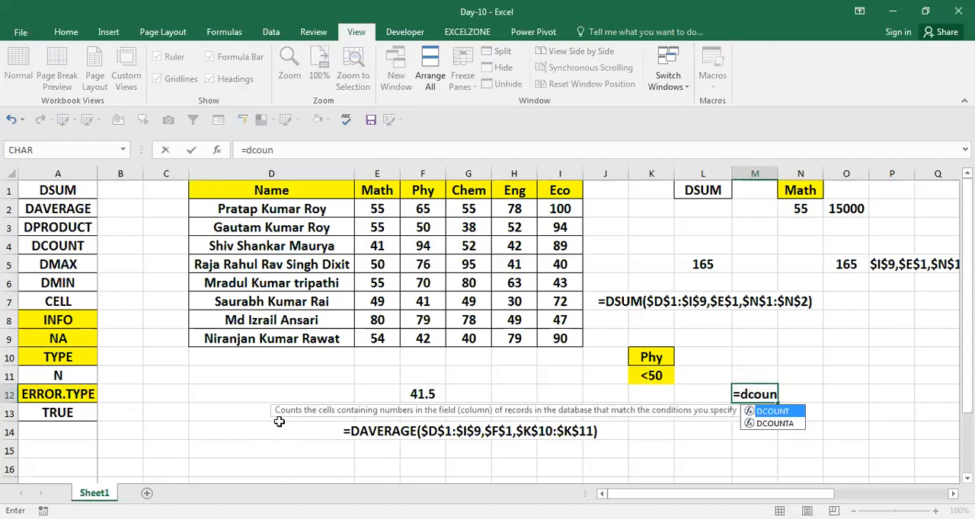
pyautogui.press('Tab')
# Step: Give the whole marks table, $D$1:$I$9, as the absolute database argument of the DCOUNT formula
pyautogui.press('Left')
pyautogui.press('Left')
pyautogui.press('Left')
pyautogui.press('Left')
pyautogui.press('Left')
pyautogui.press('Left')
pyautogui.press('Left')
pyautogui.press('Left')
pyautogui.press('Left')
pyautogui.press('Left')
pyautogui.press('Up')
pyautogui.hotkey('ctrl', 'Up')
pyautogui.press('Right')
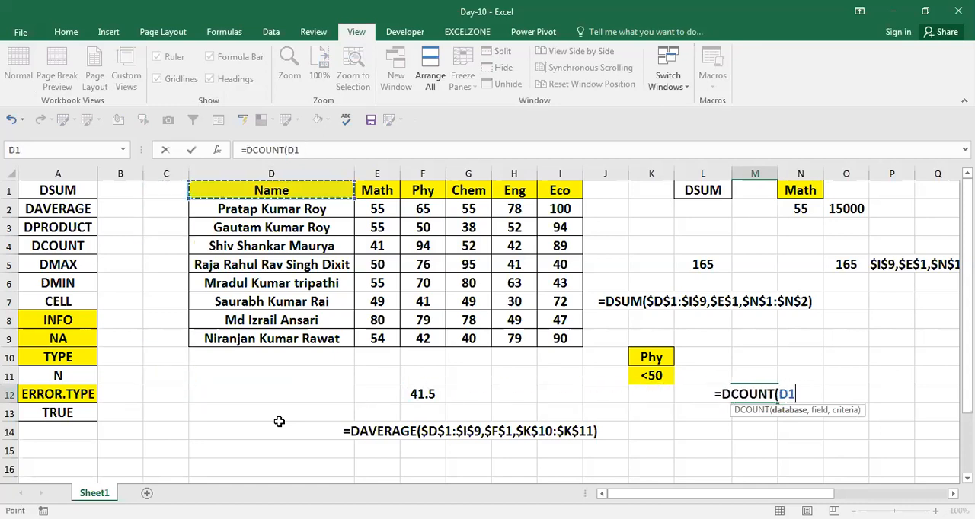
pyautogui.hotkey('ctrl', 'shift', 'Right')
pyautogui.hotkey('ctrl', 'shift', 'Down')
pyautogui.press('F4')
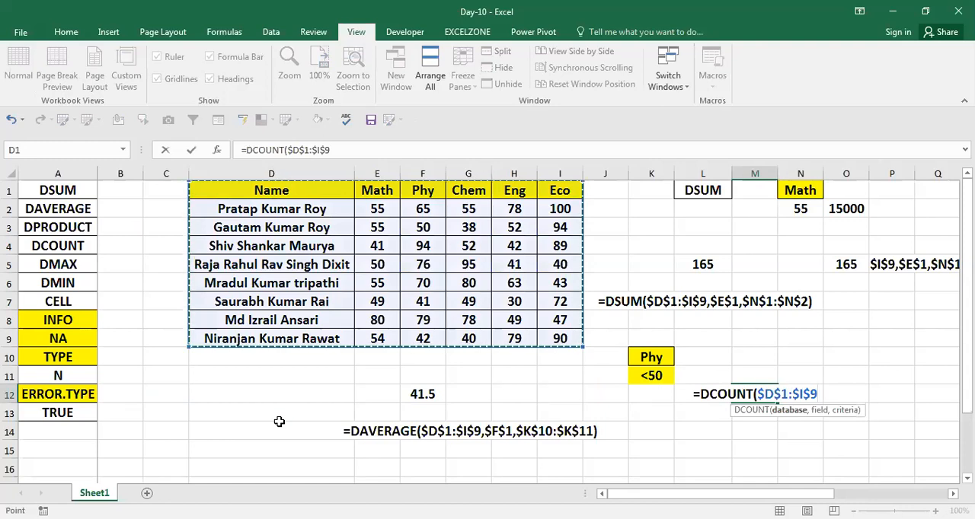
pyautogui.write(',')
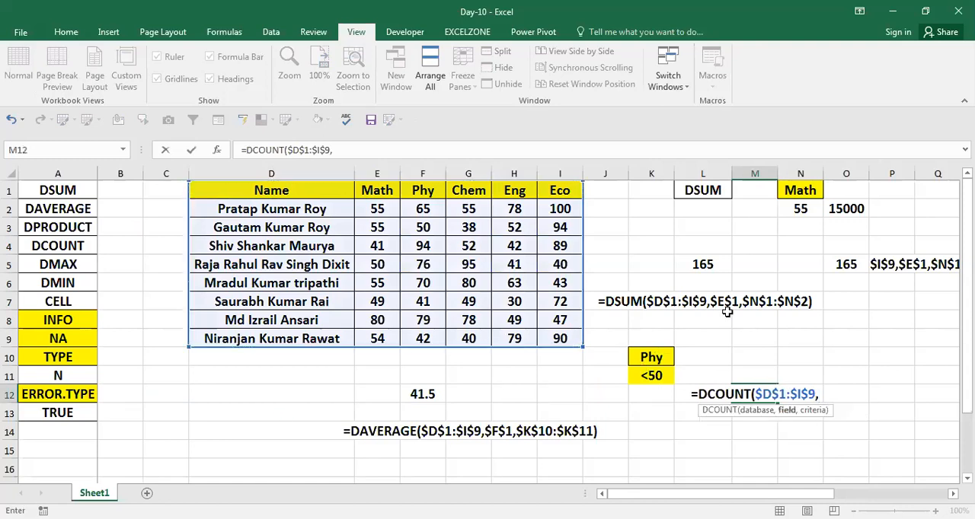
pyautogui.click(797, 190)
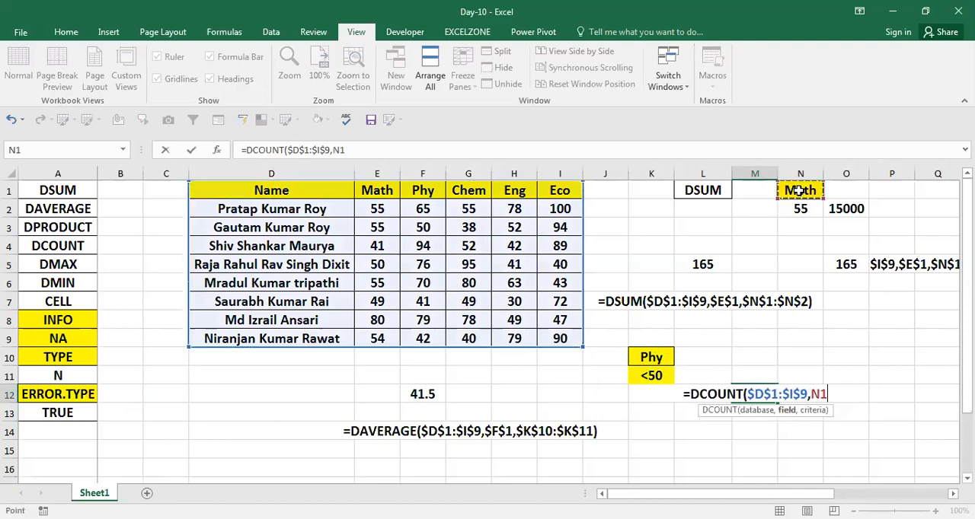
pyautogui.hotkey('shift', 'Down')
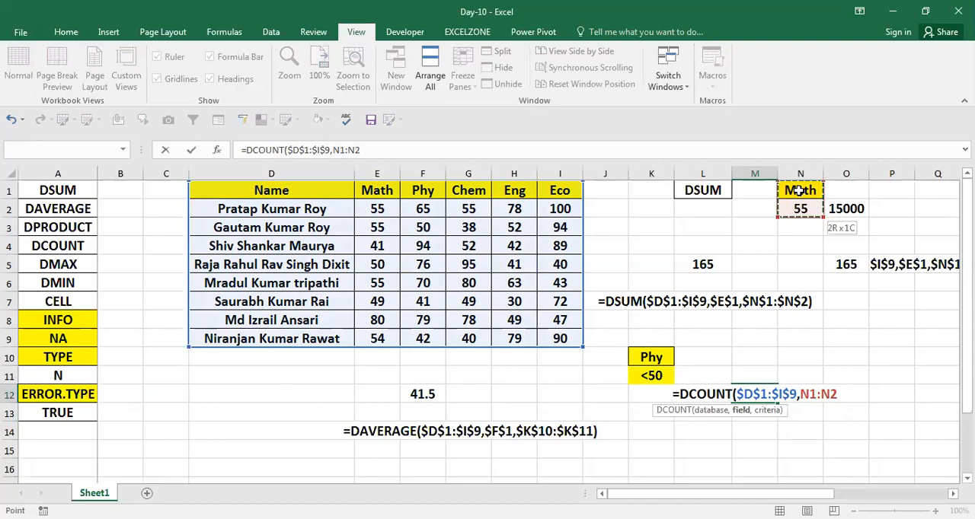
pyautogui.press('BackSpace')
pyautogui.press('BackSpace')
pyautogui.press('BackSpace')
pyautogui.press('BackSpace')
pyautogui.press('BackSpace')
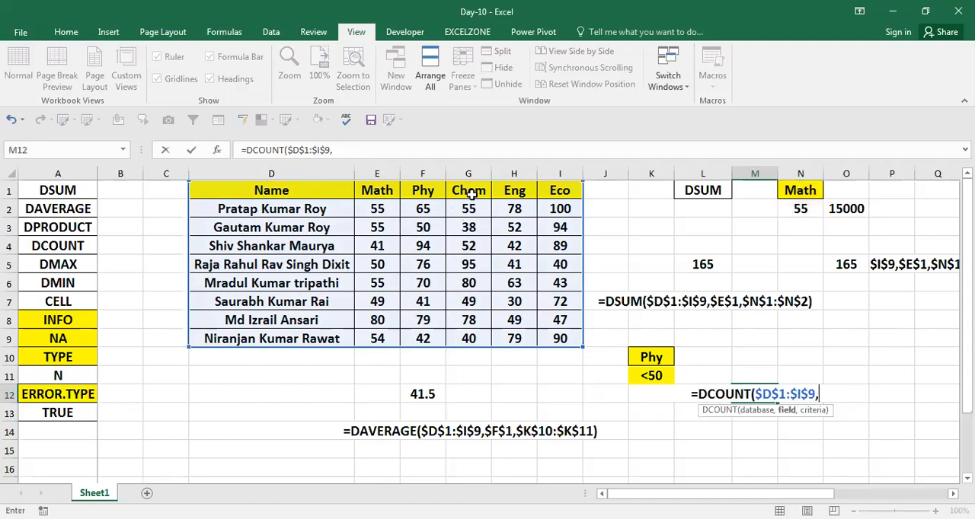
# Step: Use the table's Math header, $E$1, as the absolute field argument of the DCOUNT formula
pyautogui.click(471, 192)
pyautogui.press('Left')
pyautogui.press('Left')
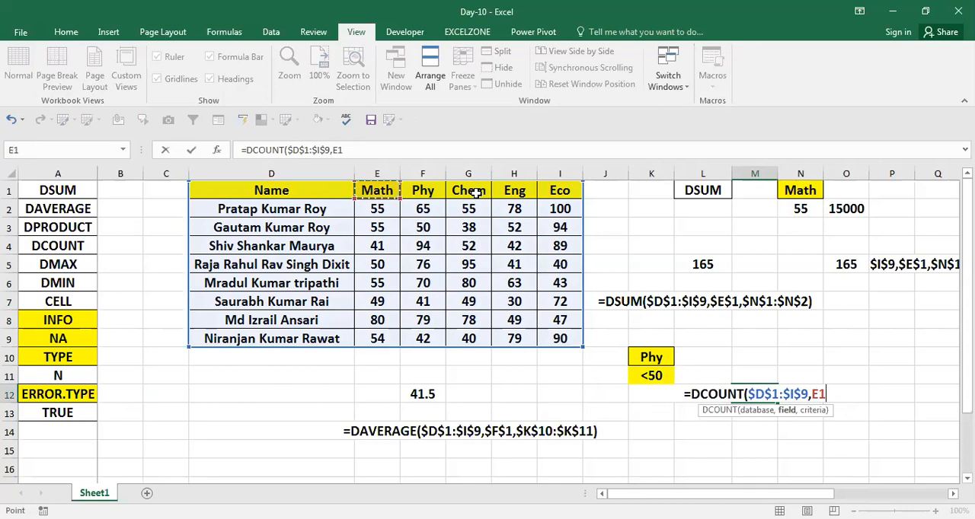
pyautogui.press('F4')
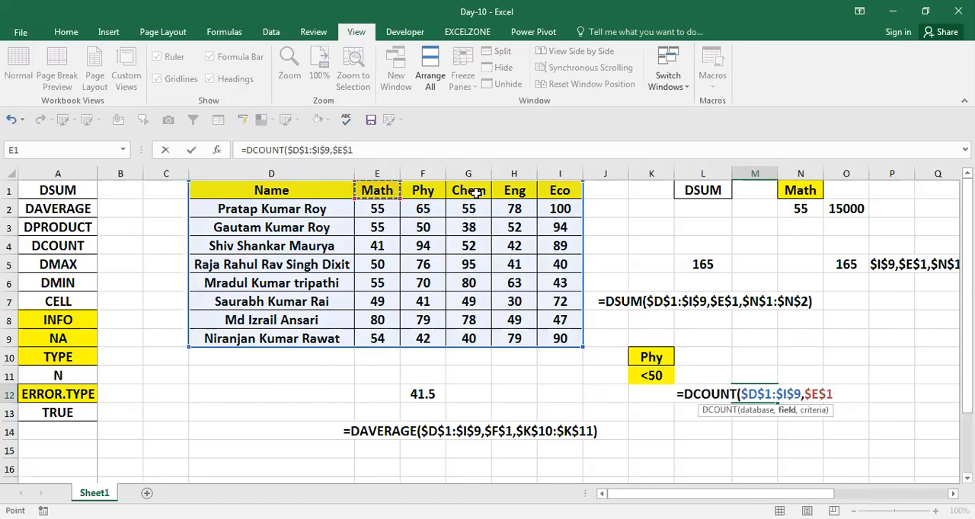
pyautogui.write(',')
# Step: Add the Math criteria range $N$1:$N$2 as an absolute reference and complete the DCOUNT formula in M12
pyautogui.click(804, 192)
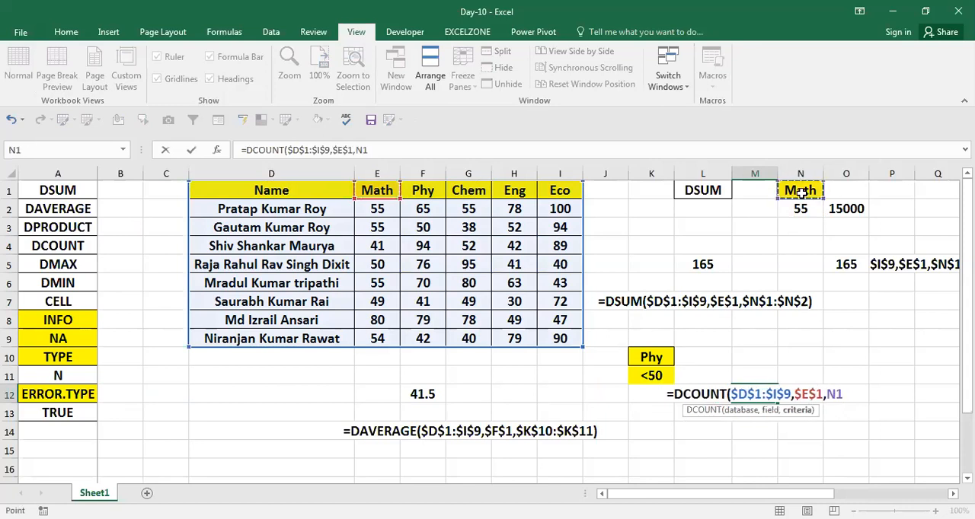
pyautogui.hotkey('shift', 'Down')
pyautogui.press('F4')
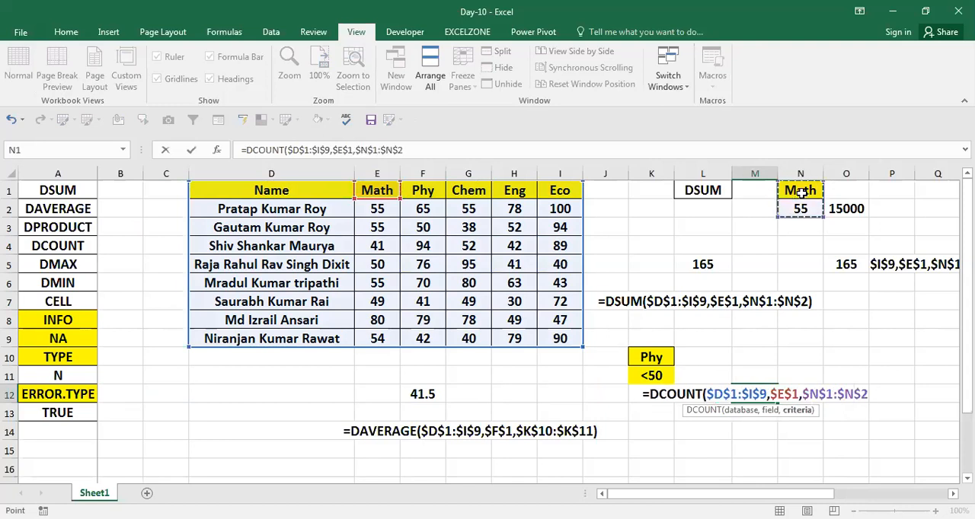
pyautogui.press('Return')
pyautogui.press('Up')
pyautogui.press('F2')
pyautogui.press('Escape')
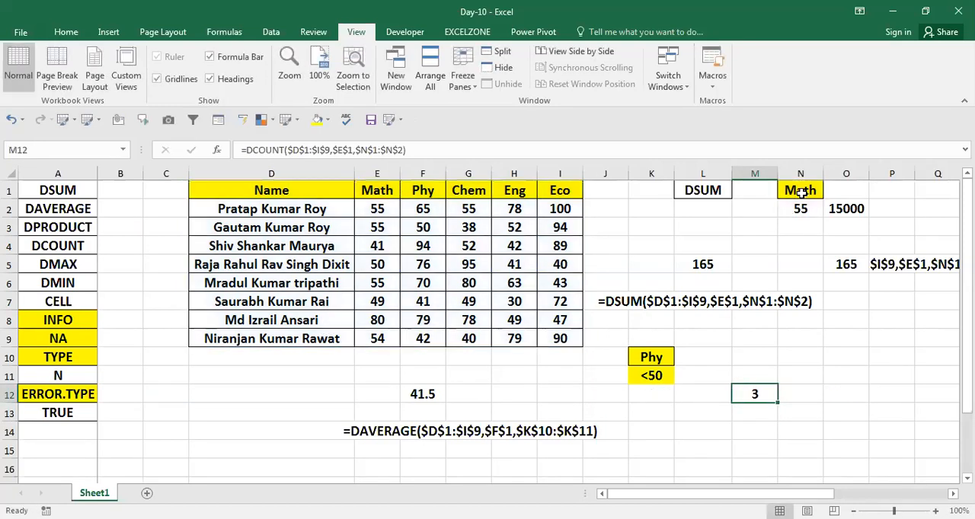
# Step: Change the Math criterion in N2 to >56
pyautogui.click(802, 208)
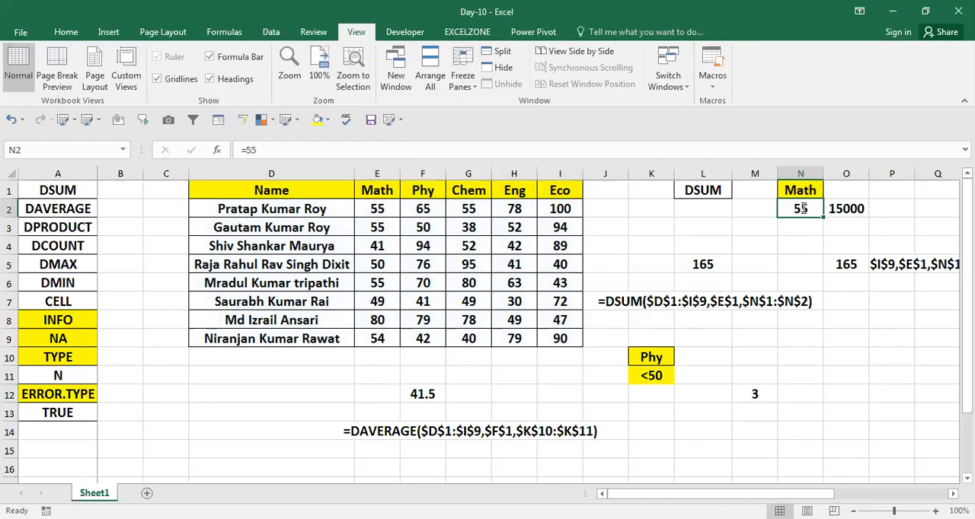
pyautogui.write('>')
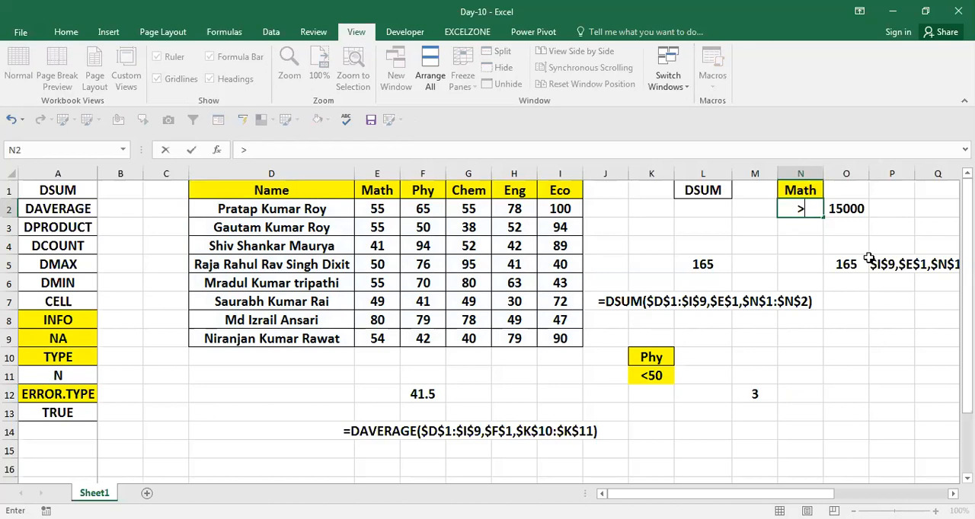
pyautogui.write('56')
pyautogui.press('Return')
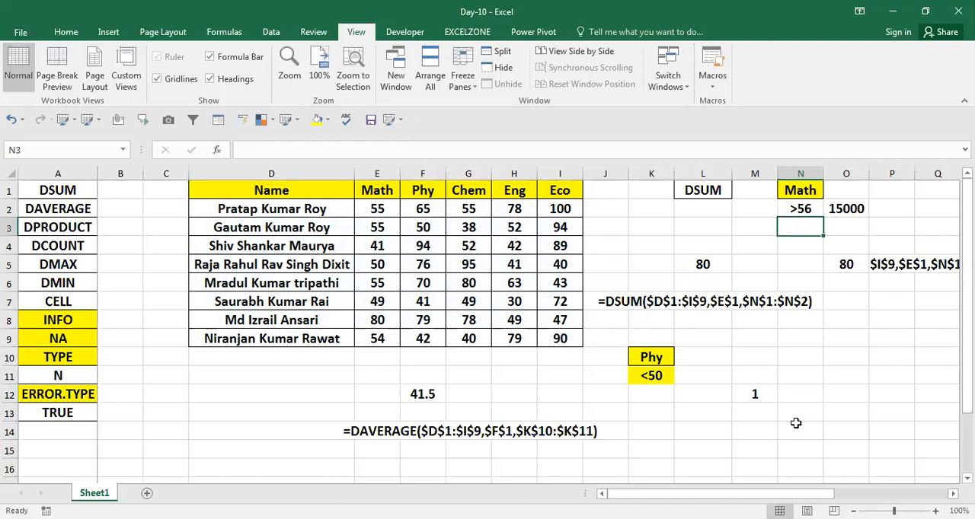
# Step: Inspect the DCOUNT formula in M12 and the ranges it refers to, leaving it unedited
pyautogui.click(760, 395)
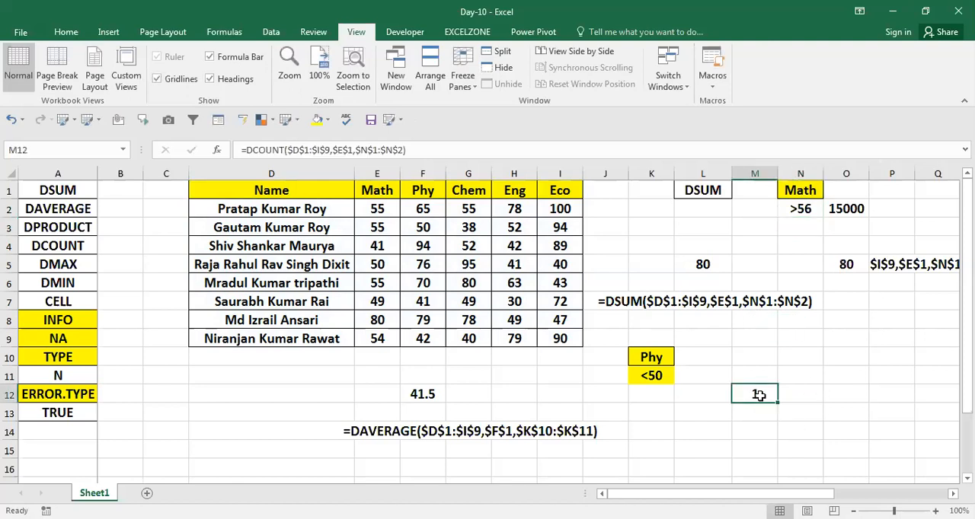
pyautogui.doubleClick(759, 395)
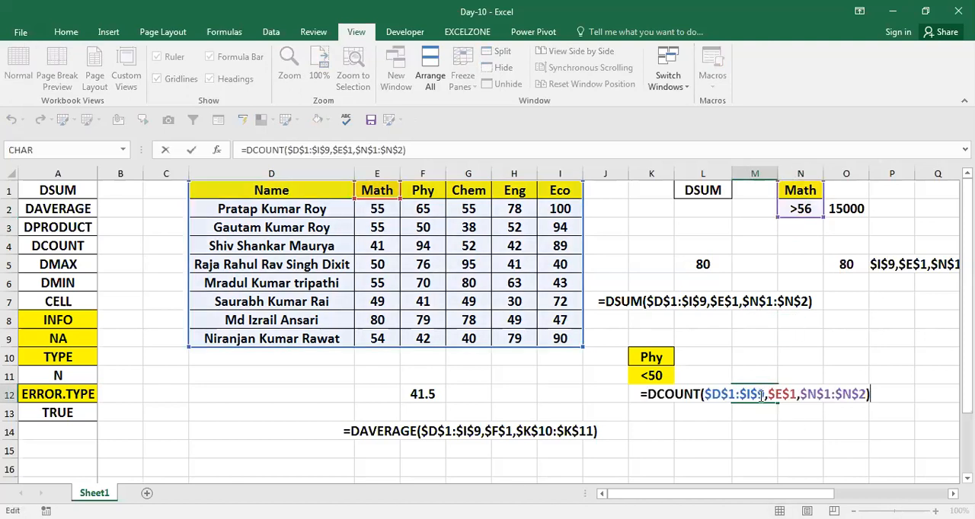
pyautogui.press('Escape')
pyautogui.doubleClick(759, 395)
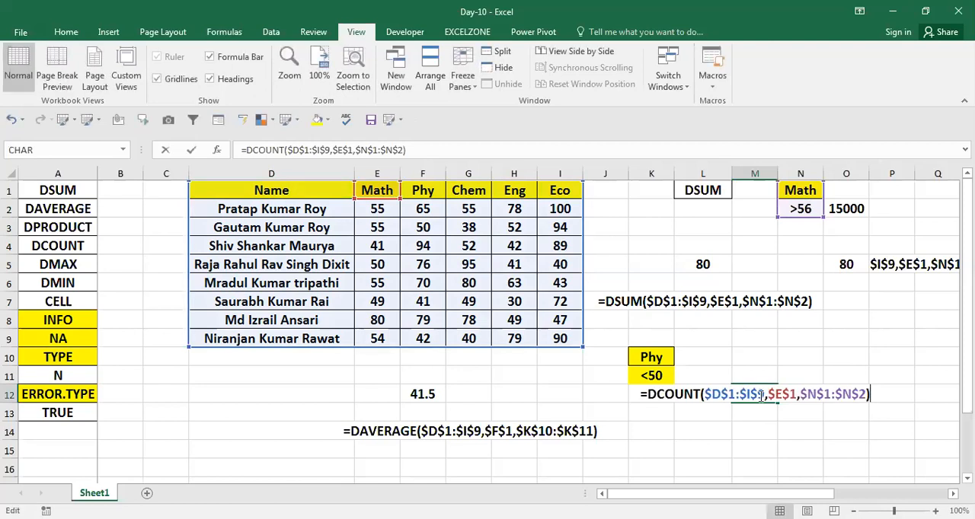
pyautogui.press('Escape')
pyautogui.doubleClick(759, 396)
pyautogui.press('Escape')
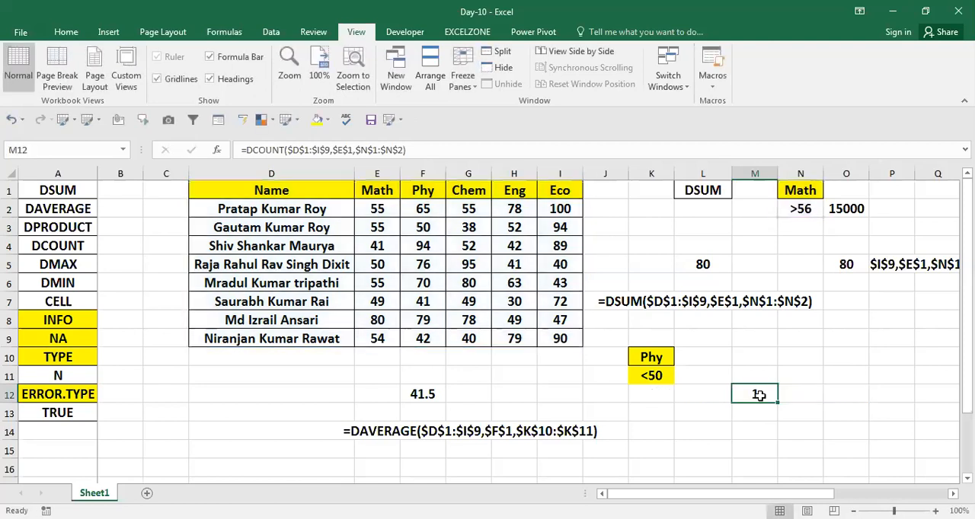
pyautogui.doubleClick(759, 395)
pyautogui.press('Escape')
# Step: Set the Math mark in cell E7 to 57
pyautogui.click(379, 324)
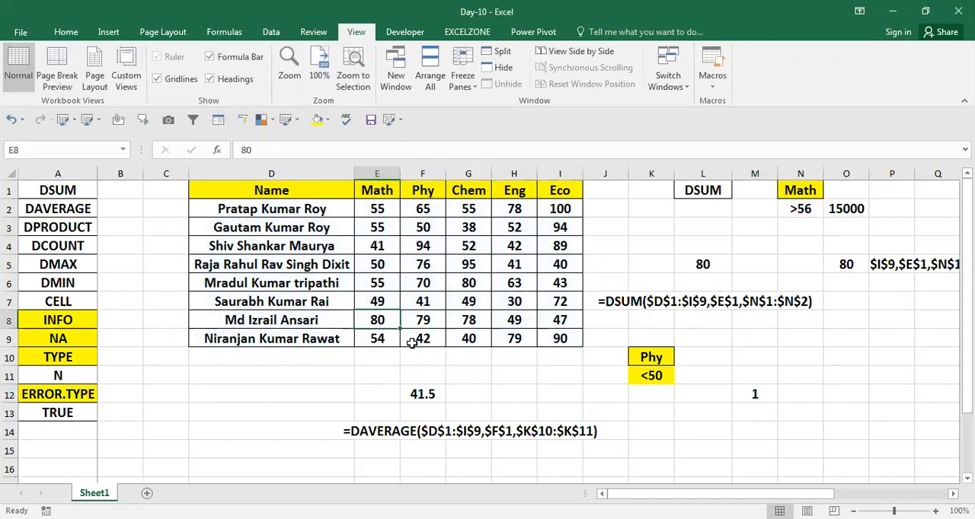
pyautogui.press('Up')
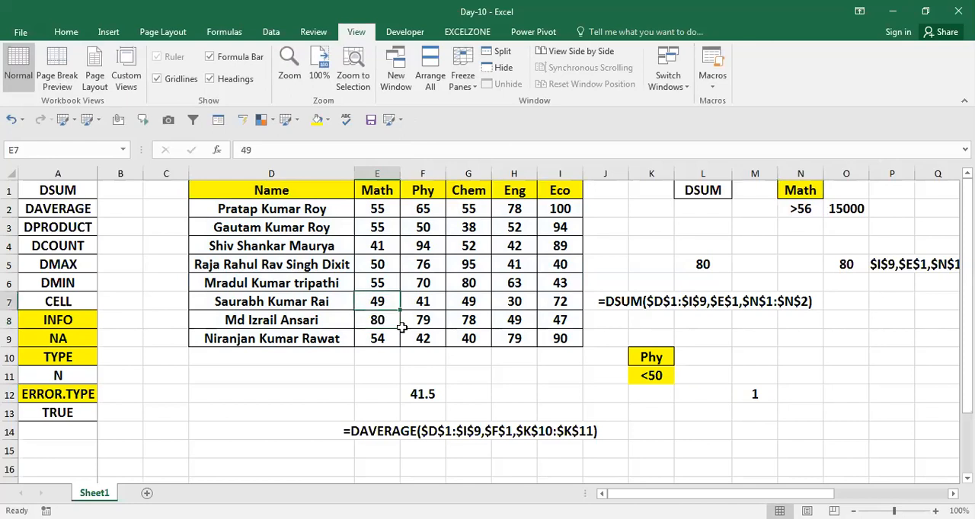
pyautogui.write('57')
pyautogui.press('Return')
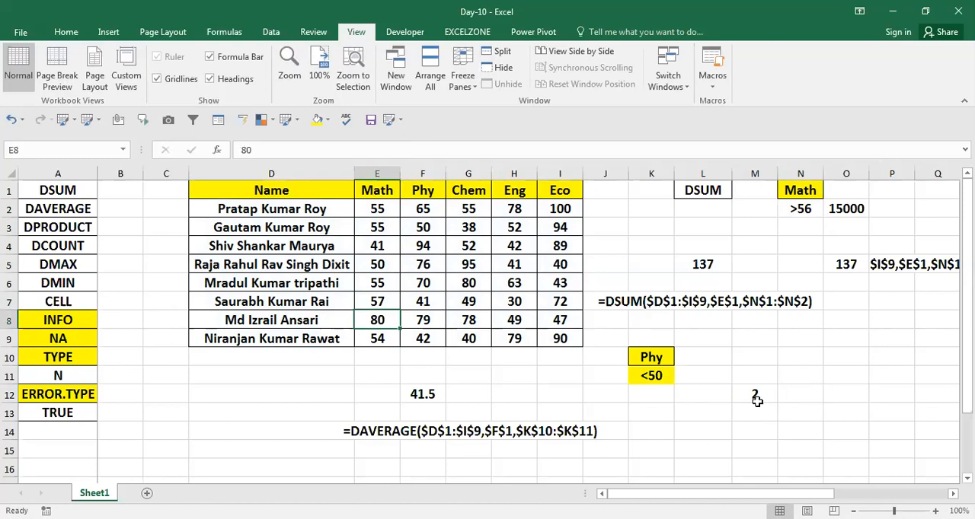
# Step: Copy the DCOUNT formula text from M12 and paste it as visible text into N12
pyautogui.doubleClick(756, 397)
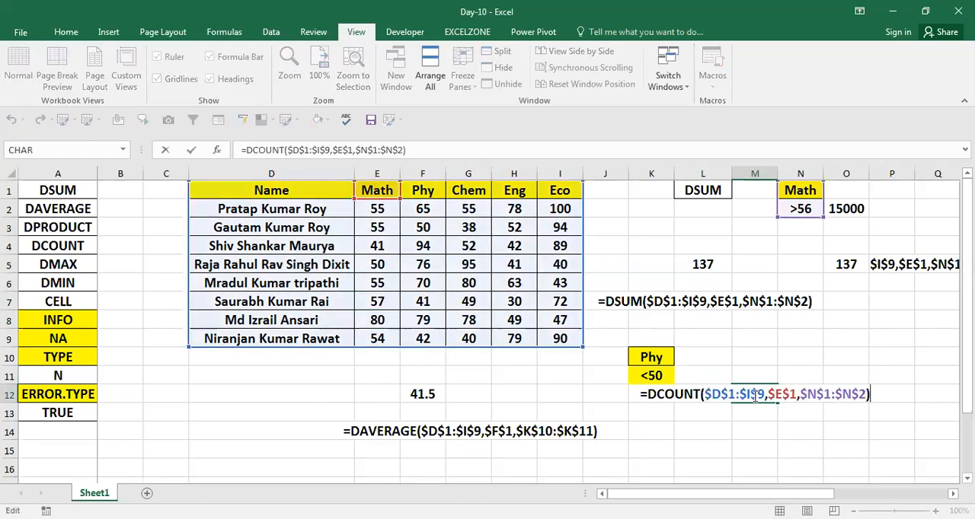
pyautogui.press('Left')
pyautogui.hotkey('shift', 'Left')
pyautogui.hotkey('shift', 'Left')
pyautogui.hotkey('shift', 'Left')
pyautogui.hotkey('shift', 'Left')
pyautogui.hotkey('shift', 'Left')
pyautogui.hotkey('shift', 'Left')
pyautogui.hotkey('shift', 'Left')
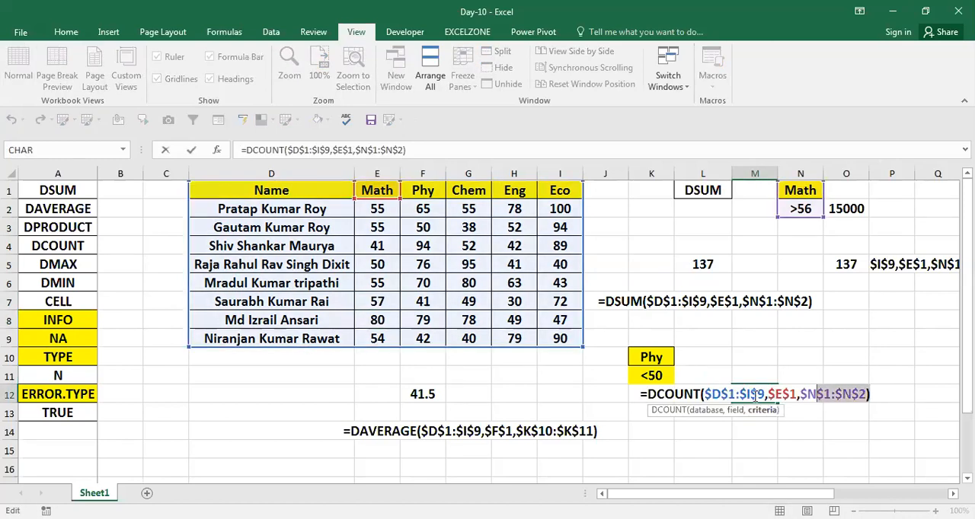
pyautogui.hotkey('shift', 'Home')
pyautogui.press('Return')
pyautogui.press('Up')
pyautogui.press('Right')
pyautogui.press('F2')
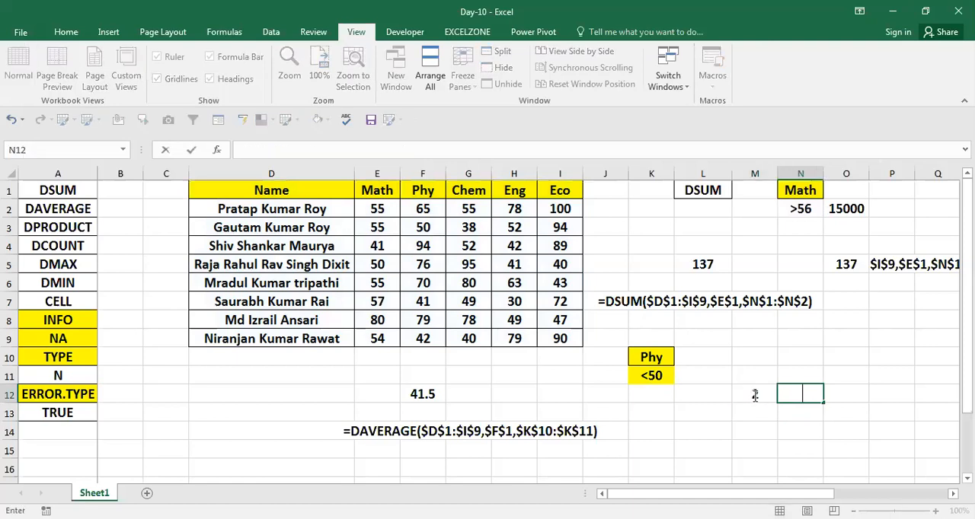
pyautogui.hotkey('ctrl', 'v')
pyautogui.press('Return')
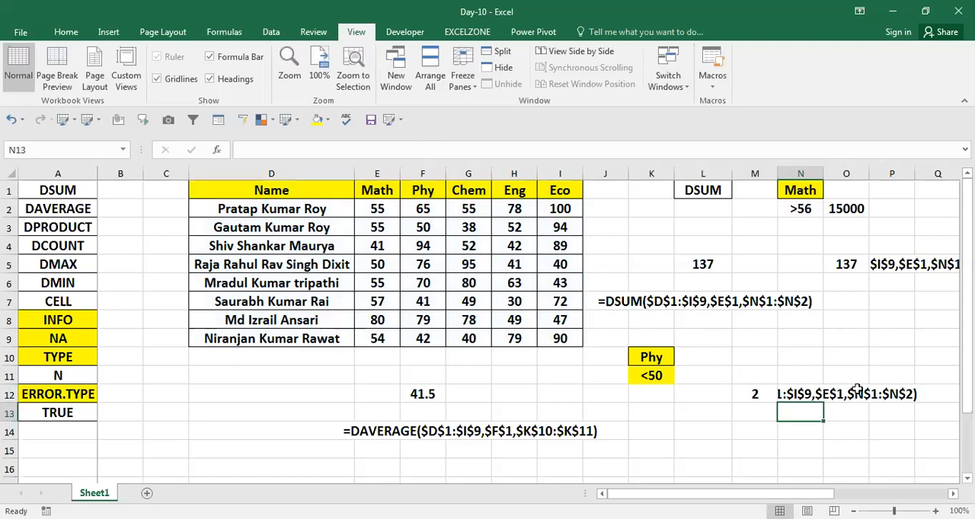
pyautogui.press('Up')
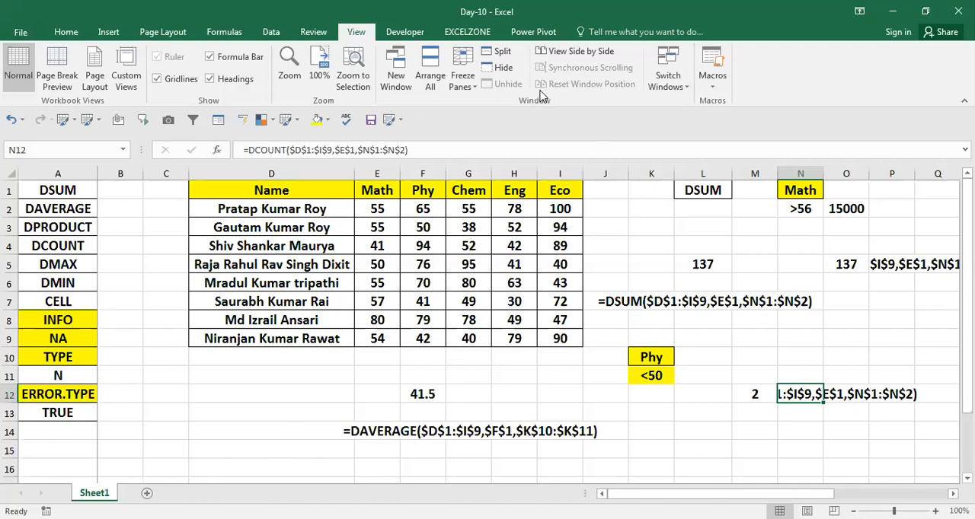
pyautogui.moveTo(552, 215); pyautogui.dragTo(499, 132)
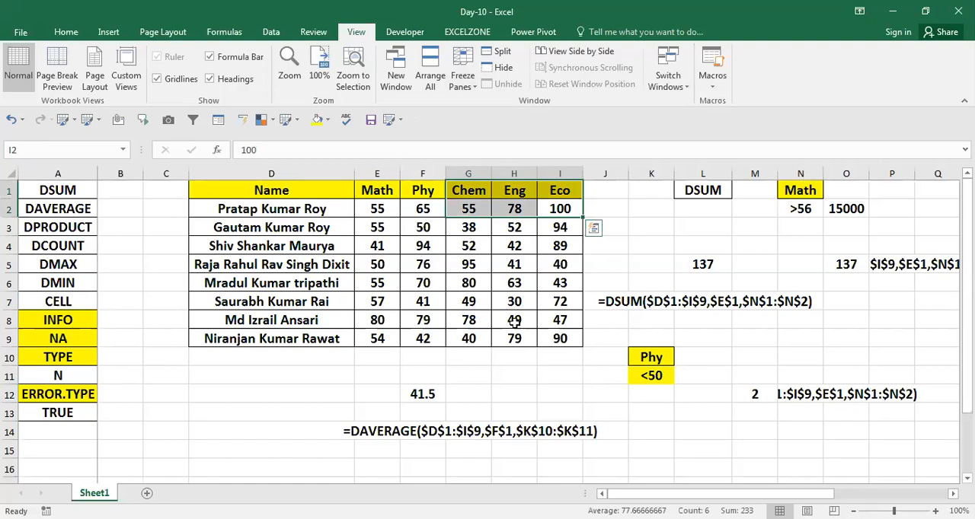
pyautogui.click(660, 361)
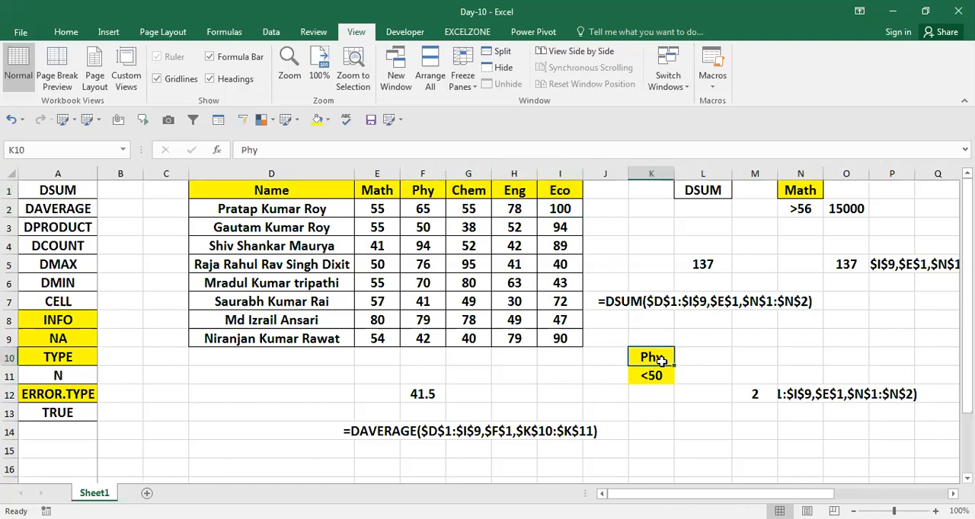
pyautogui.press('Up')
pyautogui.press('Down')
pyautogui.press('Down')
pyautogui.press('Left')
pyautogui.press('Up')
pyautogui.press('Up')
pyautogui.press('Left')
pyautogui.press('Left')
pyautogui.press('Left')
pyautogui.press('Left')
pyautogui.press('Up')
pyautogui.press('Up')
pyautogui.press('Left')
pyautogui.press('Up')
pyautogui.press('Up')
pyautogui.press('Up')
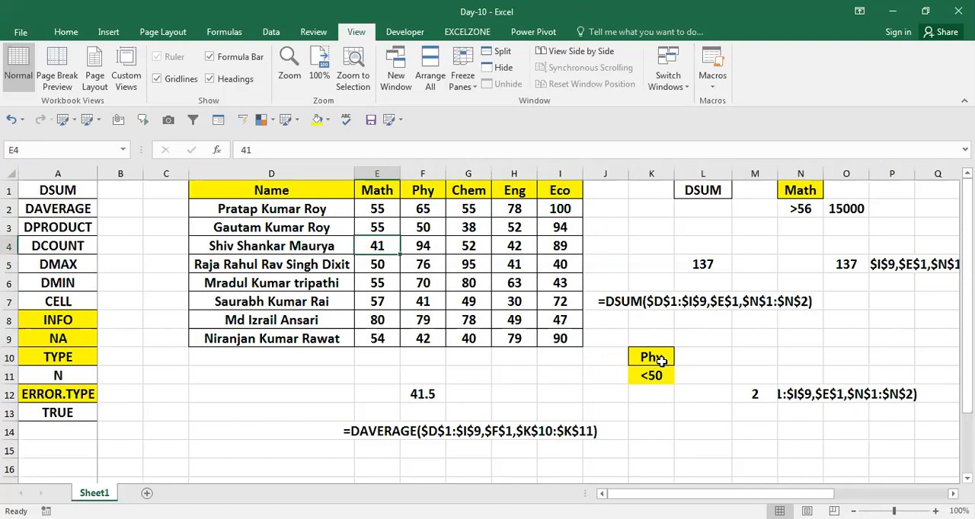
pyautogui.press('Up')
pyautogui.press('Up')
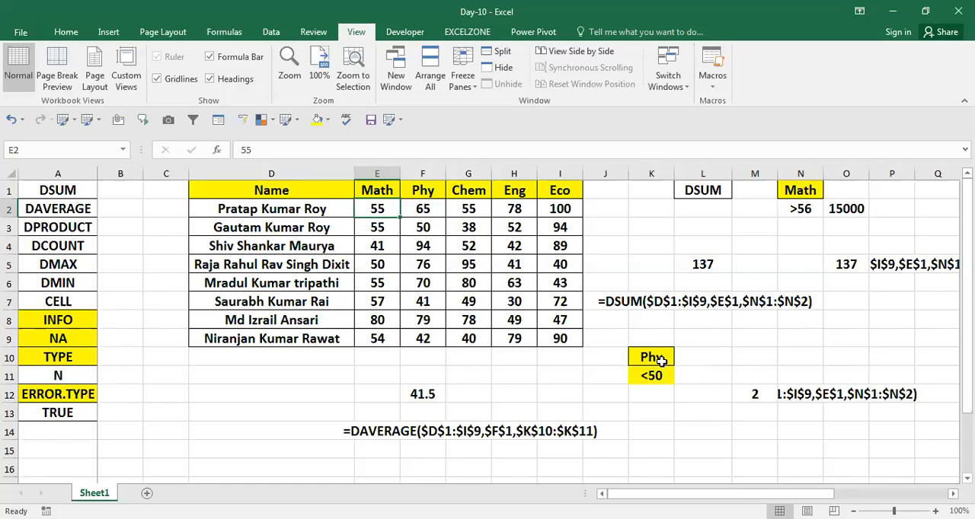
pyautogui.press('Left')
pyautogui.press('Left')
pyautogui.press('Down')
pyautogui.press('Down')
pyautogui.press('Left')
pyautogui.press('Left')
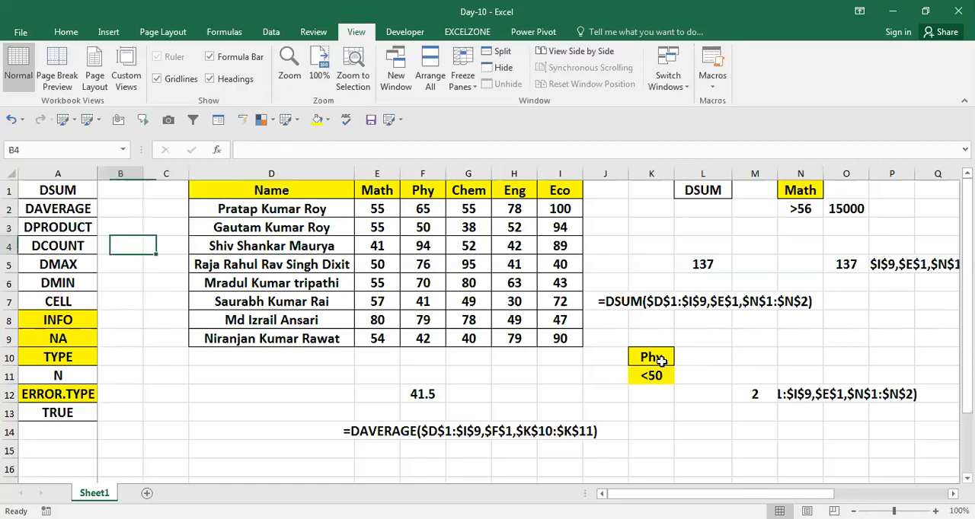
# Step: Insert three blank columns at column C, ahead of the student marks table
pyautogui.press('Down')
pyautogui.press('Down')
pyautogui.press('Down')
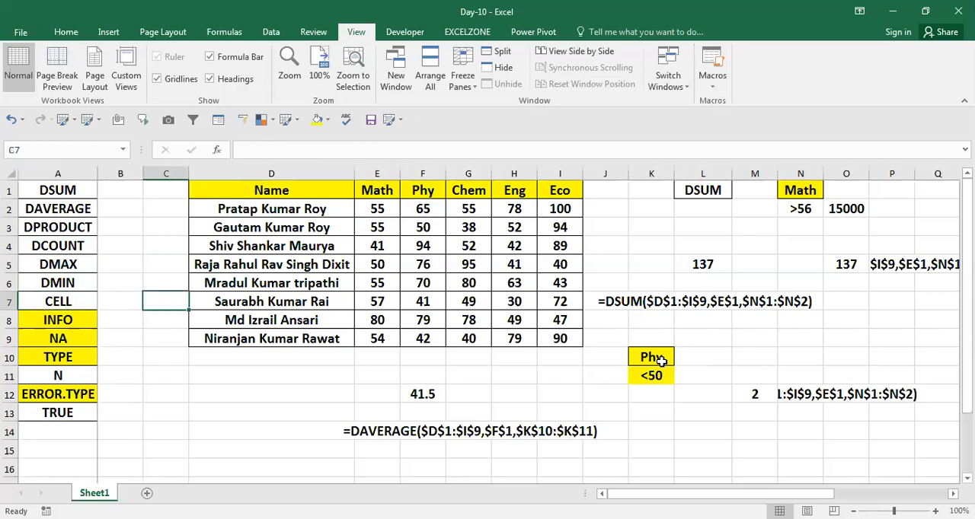
pyautogui.press('Right')
pyautogui.press('Right')
pyautogui.hotkey('ctrl', 'space')
pyautogui.hotkey('ctrl', 'shift', '+')
pyautogui.hotkey('ctrl', 'shift', '+')
pyautogui.hotkey('ctrl', 'shift', '+')
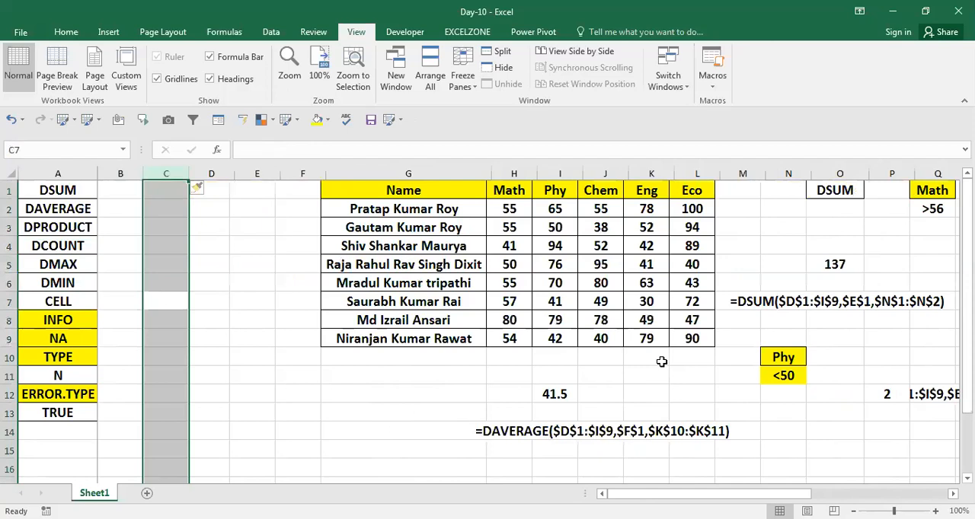
pyautogui.hotkey('ctrl', 'Up')
pyautogui.press('Down')
pyautogui.press('Down')
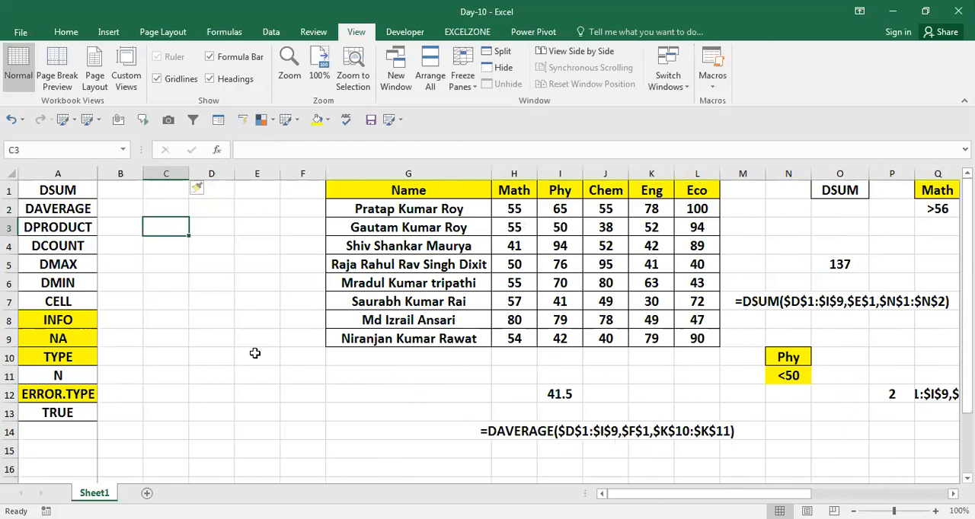
# Step: Try the formula =CELL("filename") in cell D7, on the CELL row of the function list
pyautogui.click(35, 304)
pyautogui.hotkey('ctrl', 'Home')
pyautogui.click(69, 322)
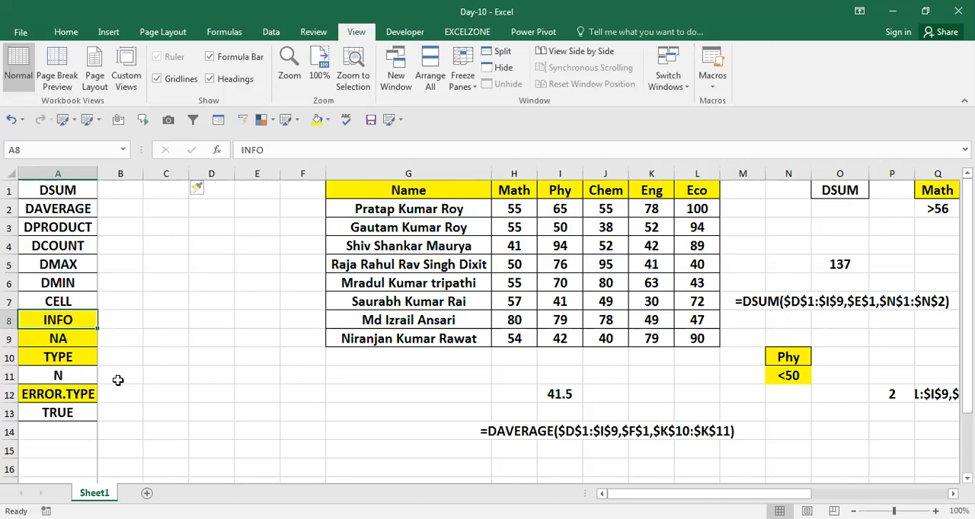
pyautogui.press('Up')
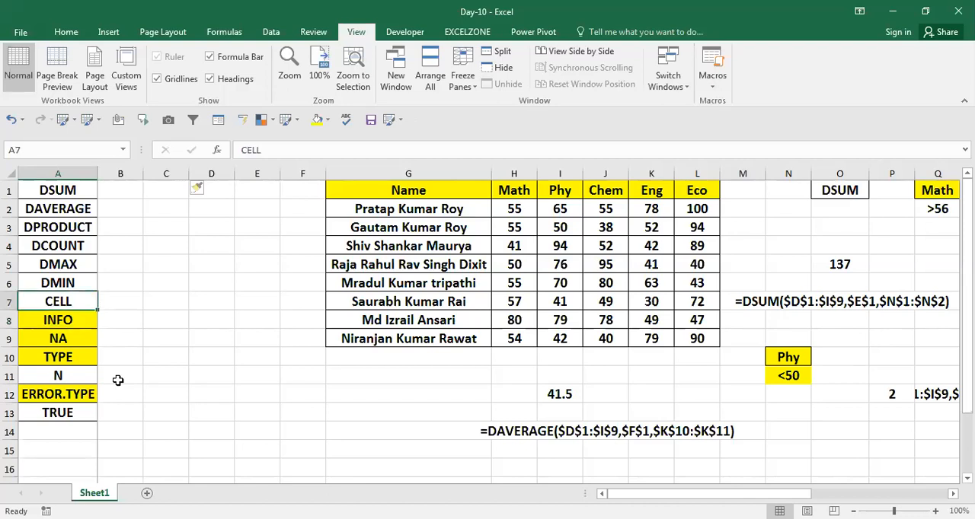
pyautogui.press('Right')
pyautogui.press('Right')
pyautogui.press('Right')
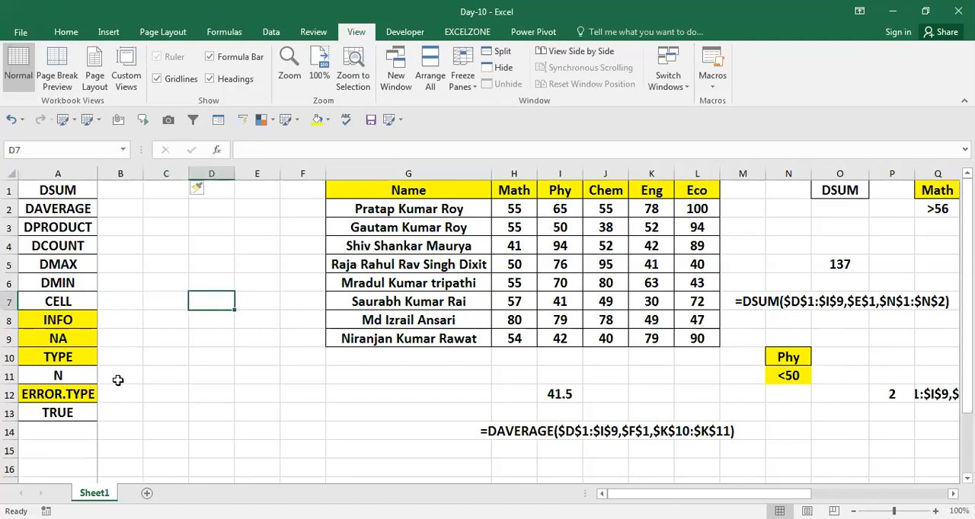
pyautogui.write('=cel')
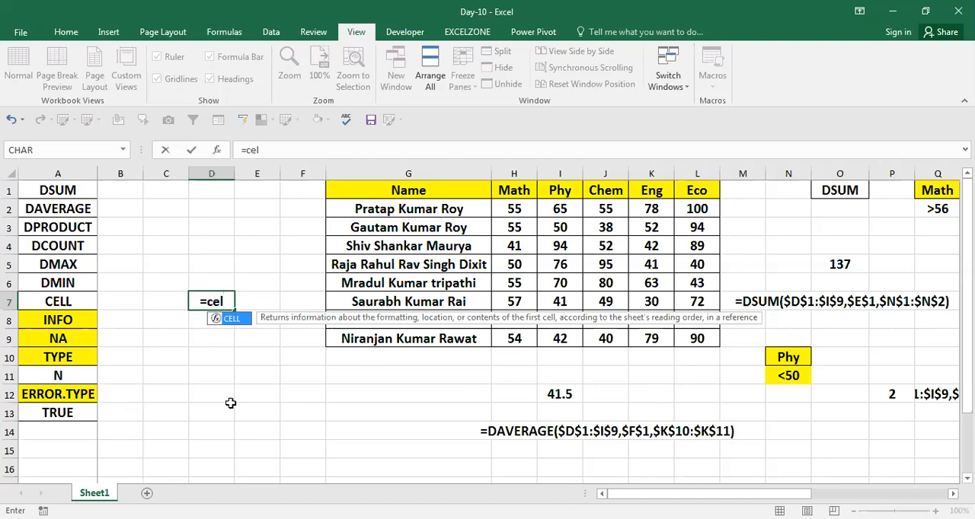
pyautogui.press('Tab')
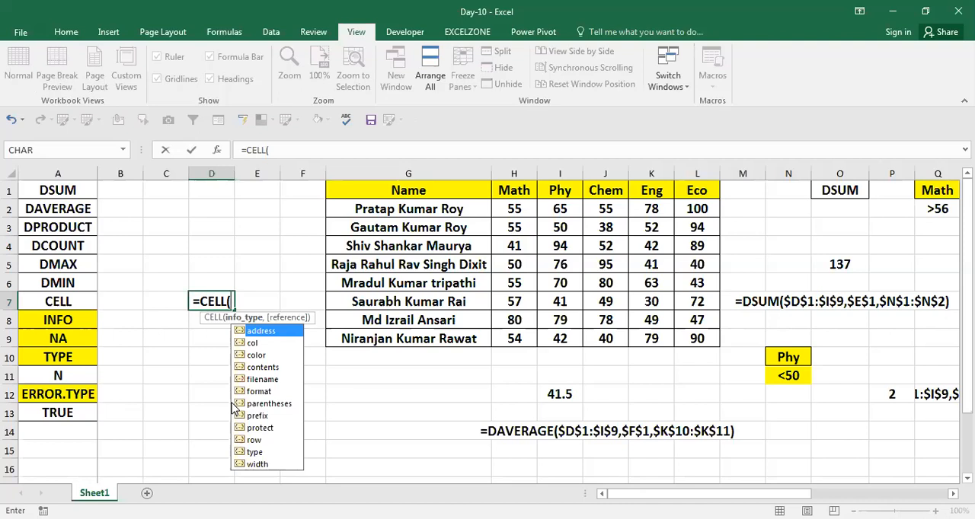
pyautogui.click(275, 407)
pyautogui.press('Up')
pyautogui.press('Up')
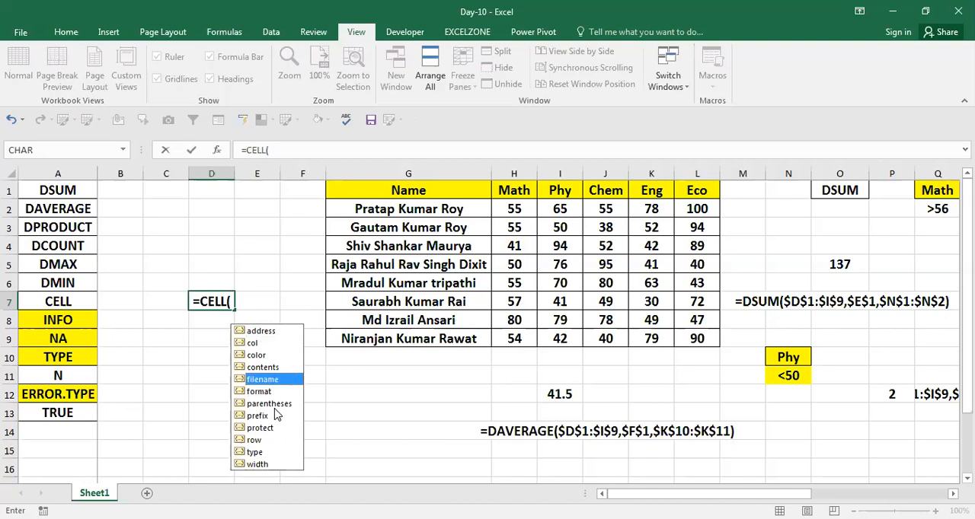
pyautogui.press('Tab')
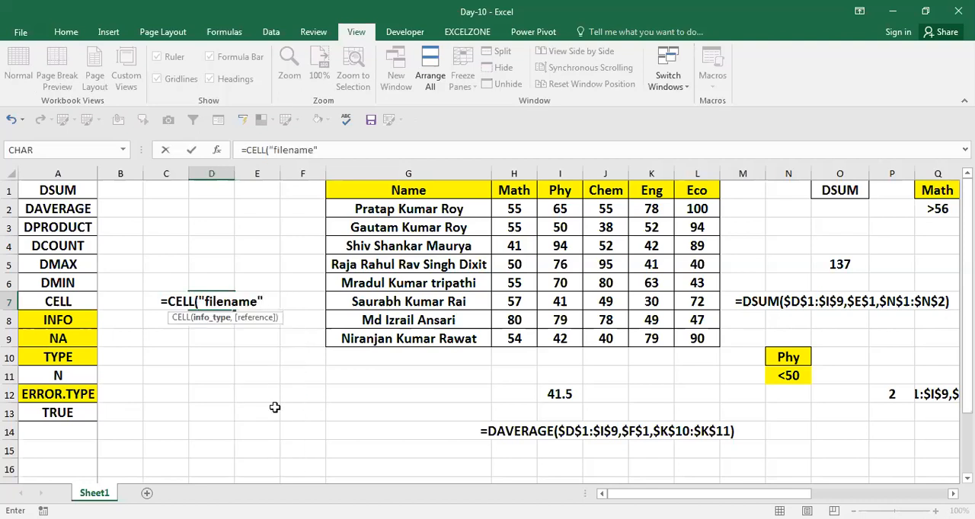
pyautogui.write(')')
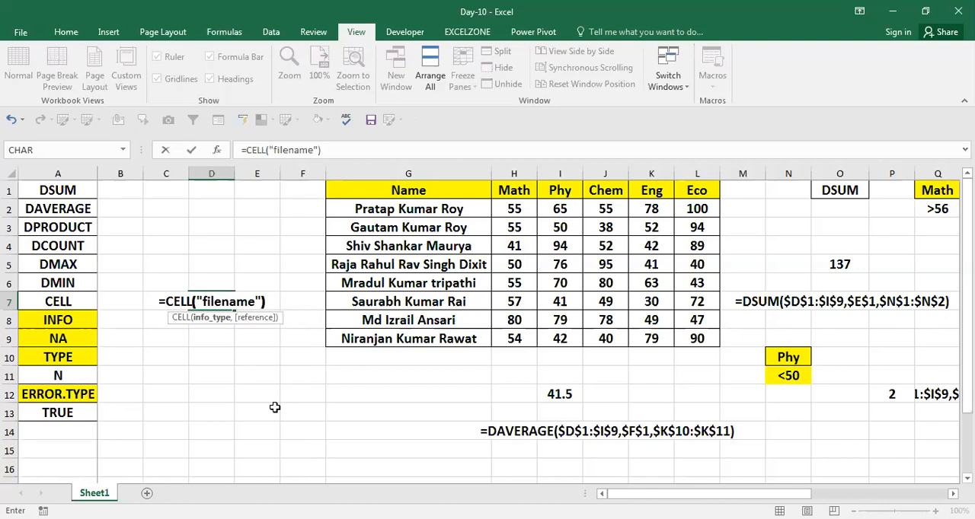
pyautogui.press('Return')
# Step: Clear the CELL formula from D7
pyautogui.press('Up')
pyautogui.press('Down')
pyautogui.press('Up')
pyautogui.press('Delete')
# Step: Enter a CELL formula with the "filename" info type in the empty cell AJ7, beyond the model and price data
pyautogui.press('Right')
pyautogui.press('Right')
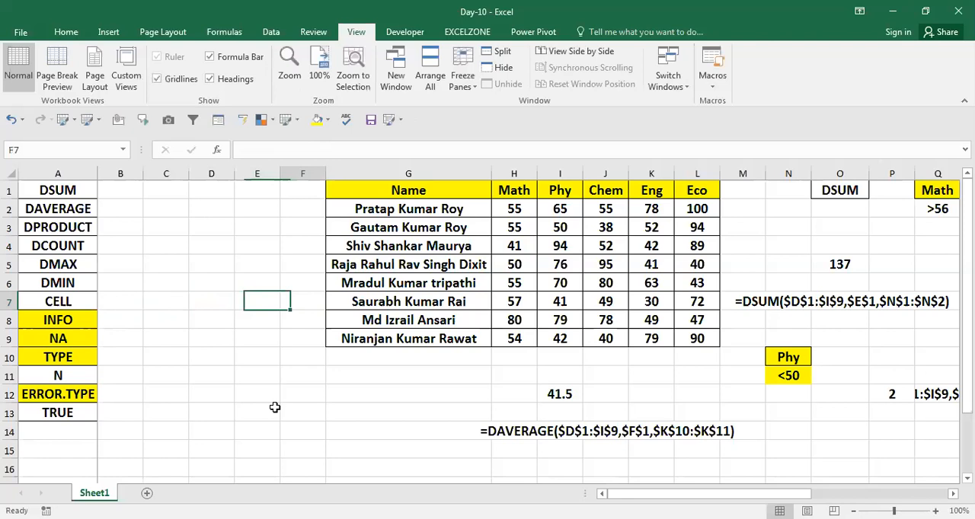
pyautogui.press('Right')
pyautogui.press('Right')
pyautogui.press('Right')
pyautogui.press('Right')
pyautogui.press('Right')
pyautogui.press('Right')
pyautogui.press('Right')
pyautogui.press('Right')
pyautogui.press('Right')
pyautogui.press('Right')
pyautogui.press('Right')
pyautogui.press('Right')
pyautogui.press('Right')
pyautogui.press('Right')
pyautogui.press('Right')
pyautogui.press('Right')
pyautogui.press('Right')
pyautogui.press('Right')
pyautogui.press('Right')
pyautogui.press('Right')
pyautogui.press('Right')
pyautogui.press('Right')
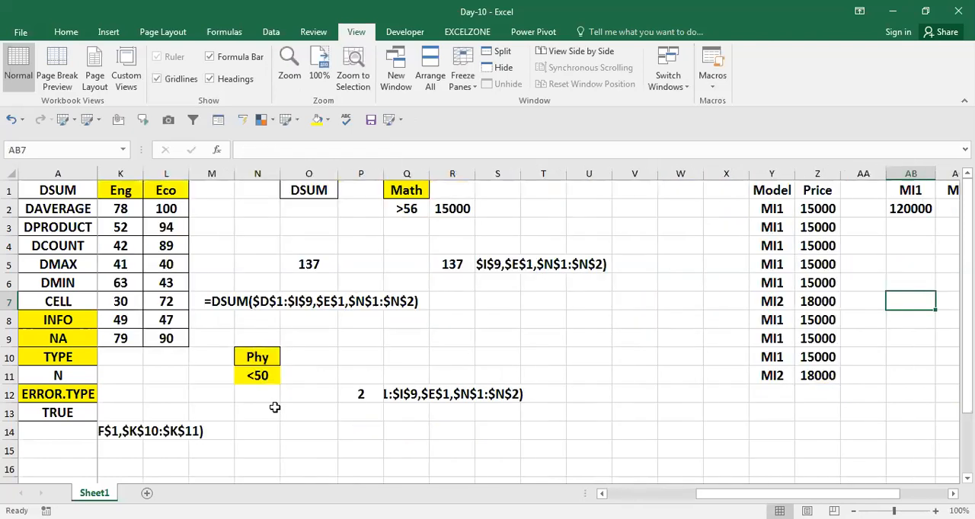
pyautogui.press('Right')
pyautogui.press('Right')
pyautogui.press('Right')
pyautogui.press('Right')
pyautogui.press('Right')
pyautogui.press('Right')
pyautogui.press('Right')
pyautogui.press('Right')
pyautogui.write('=')
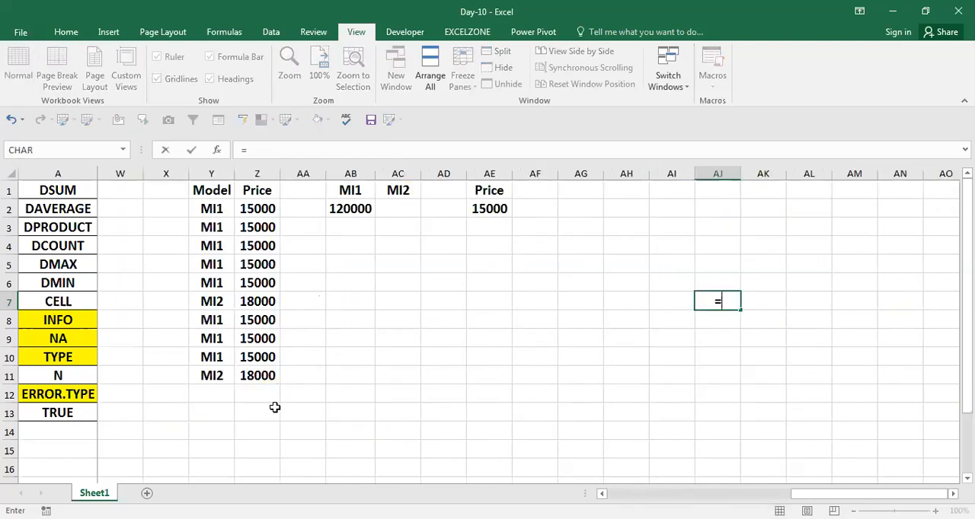
pyautogui.write('CELL(')
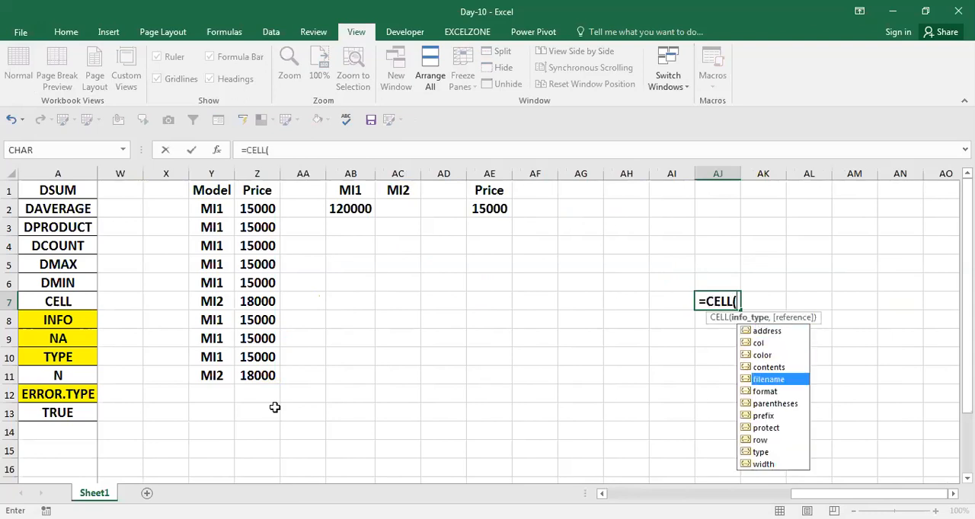
pyautogui.press('Tab')
pyautogui.hotkey('ctrl', 'Return')
# Step: Examine the folder path, workbook name and sheet name returned by the CELL formula in AJ7
pyautogui.press('Right')
pyautogui.press('Right')
pyautogui.press('Right')
pyautogui.press('Right')
pyautogui.press('Right')
pyautogui.press('Right')
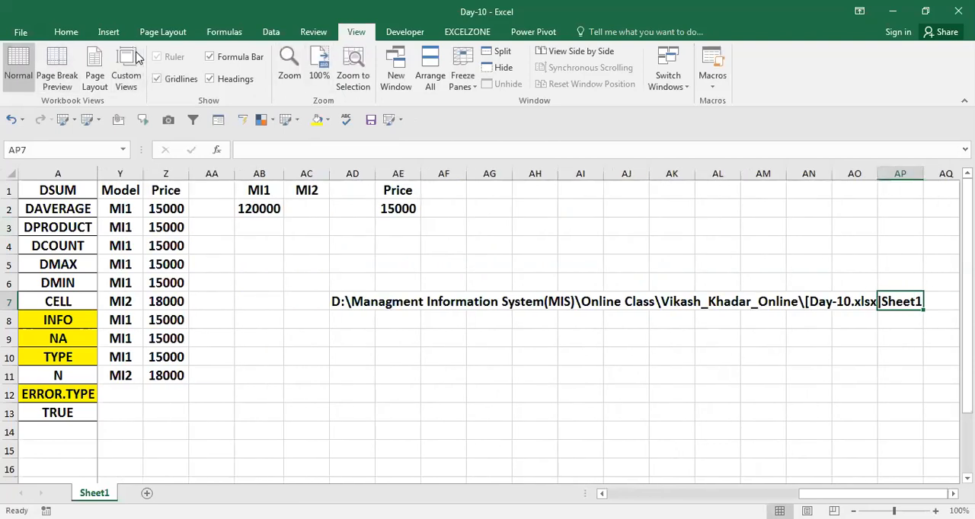
pyautogui.click(381, 354)
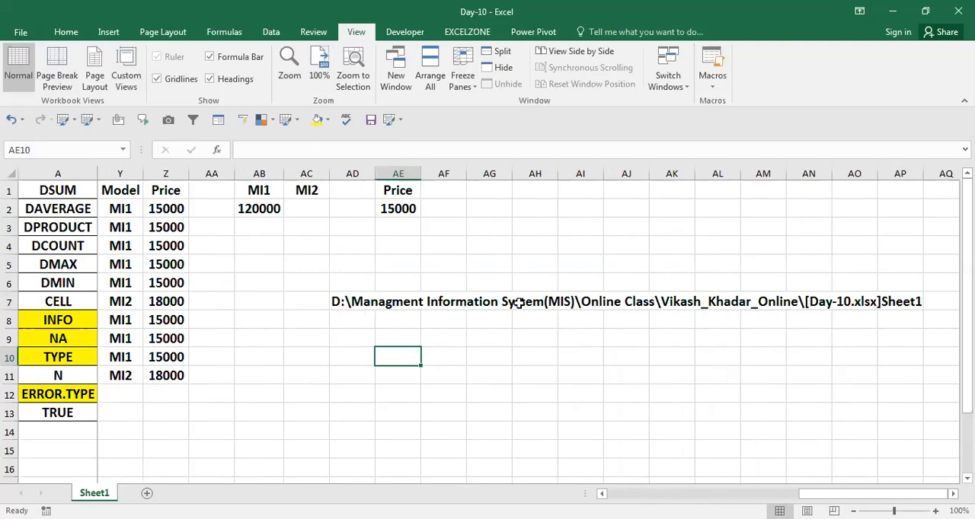
pyautogui.click(529, 343)
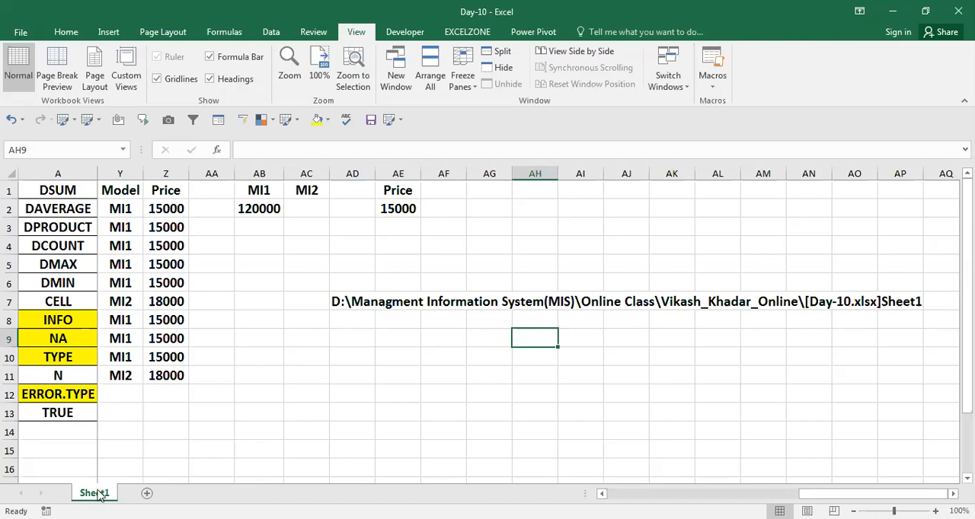
pyautogui.click(192, 407)
pyautogui.press('Up')
pyautogui.press('Up')
pyautogui.press('Right')
pyautogui.press('Right')
pyautogui.press('Right')
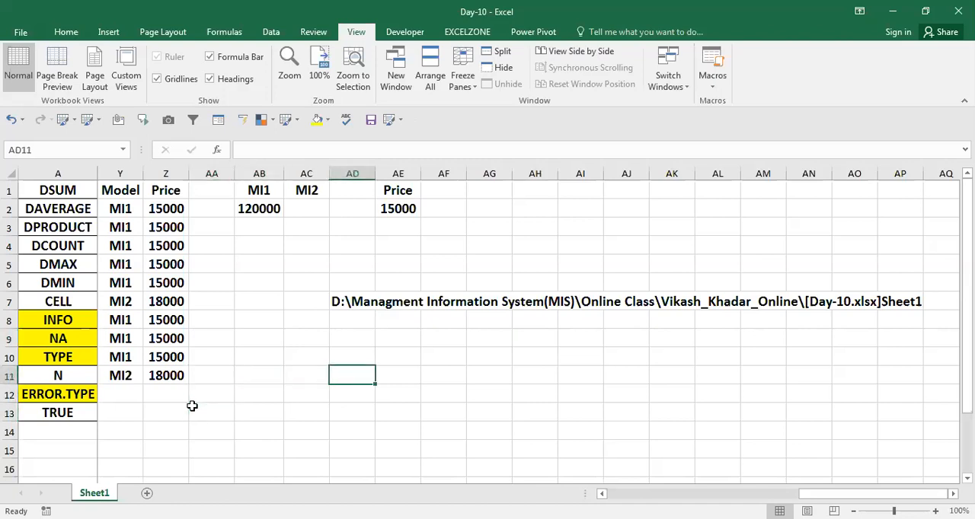
pyautogui.press('Up')
pyautogui.press('Up')
pyautogui.press('Up')
pyautogui.press('Down')
pyautogui.press('Down')
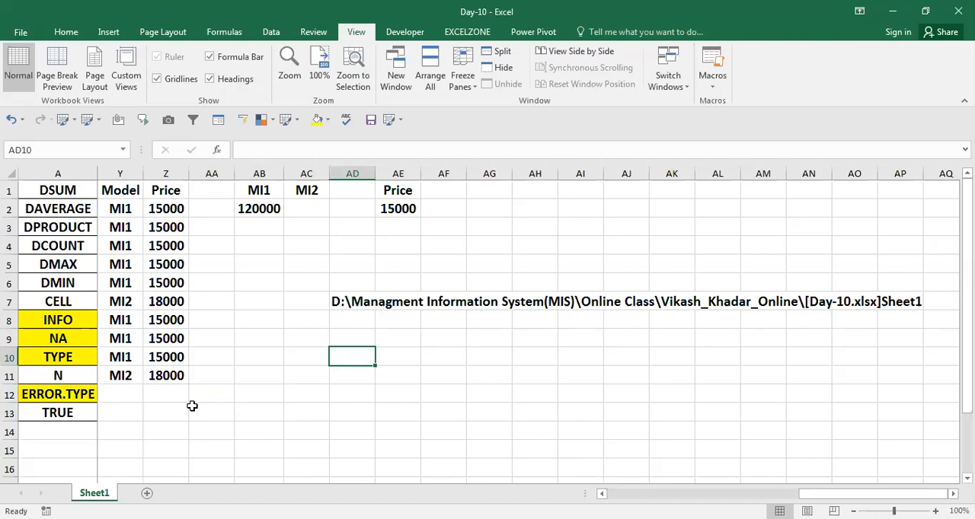
# Step: Save the workbook and return to the worksheet
pyautogui.hotkey('ctrl', 's')
pyautogui.click(384, 370)
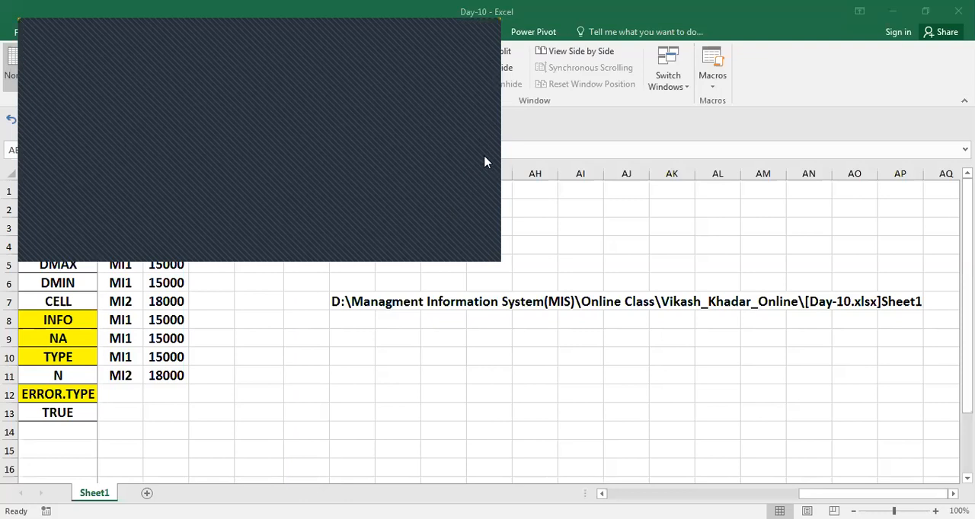
pyautogui.click(481, 32)
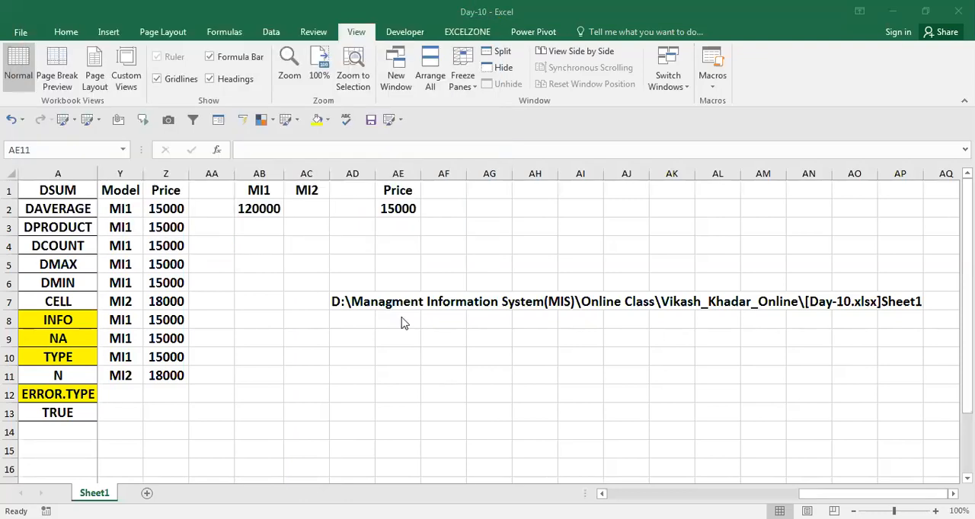
# Step: Try to copy the displayed file path from cell AD7 and use it from the Windows Start menu
pyautogui.click(359, 302)
pyautogui.press('Up')
pyautogui.press('Up')
pyautogui.press('Up')
pyautogui.press('Up')
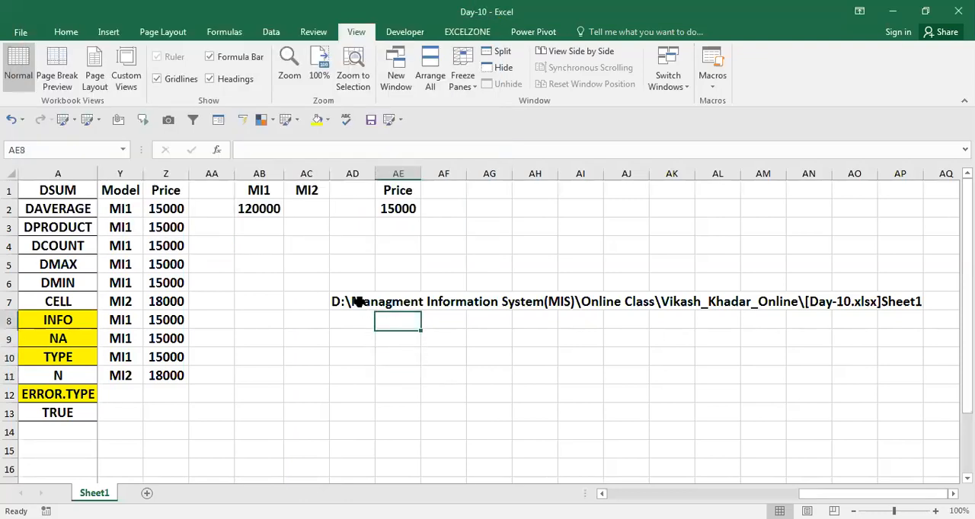
pyautogui.press('Left')
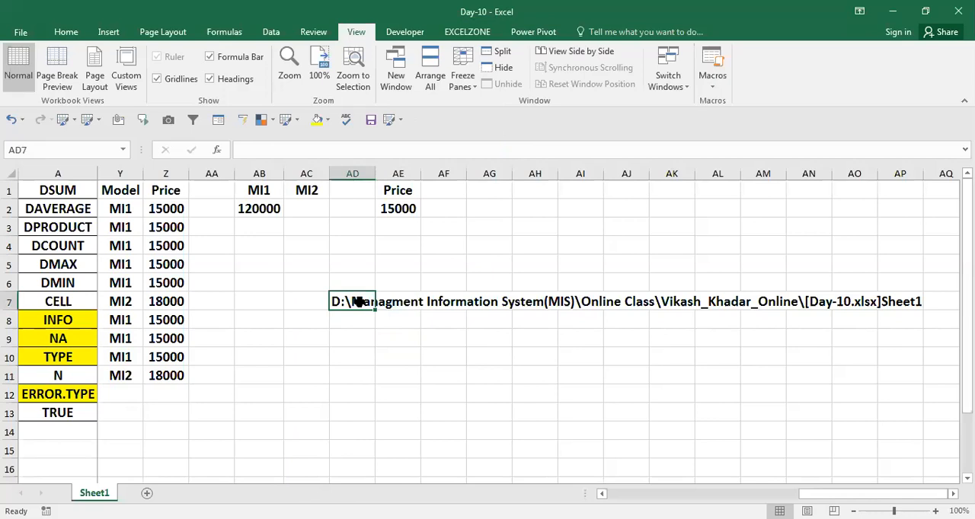
pyautogui.hotkey('ctrl', 'c')
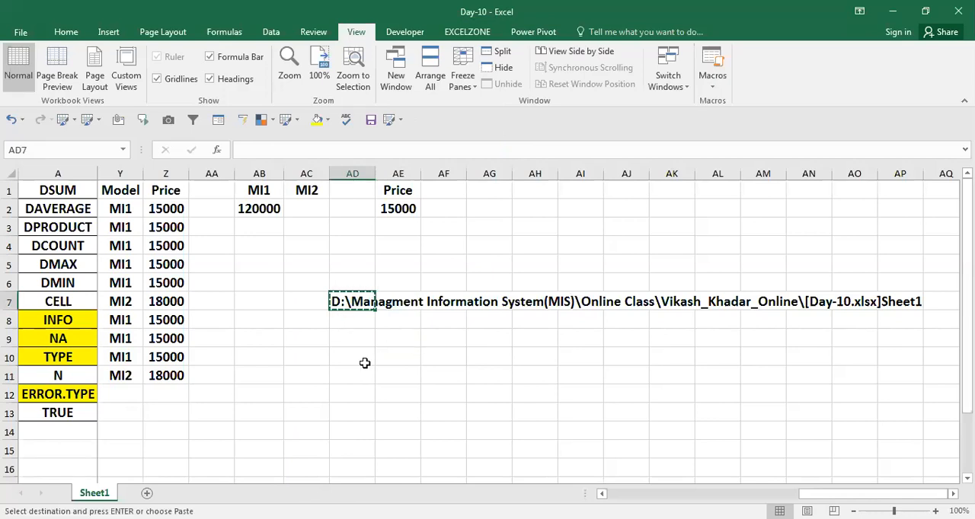
pyautogui.press('Escape')
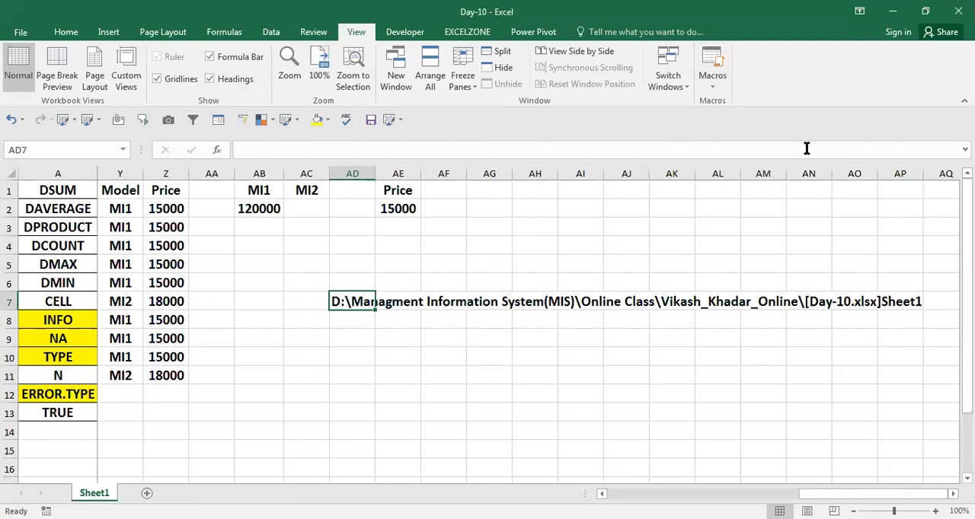
pyautogui.hotkey('ctrl', 'c')
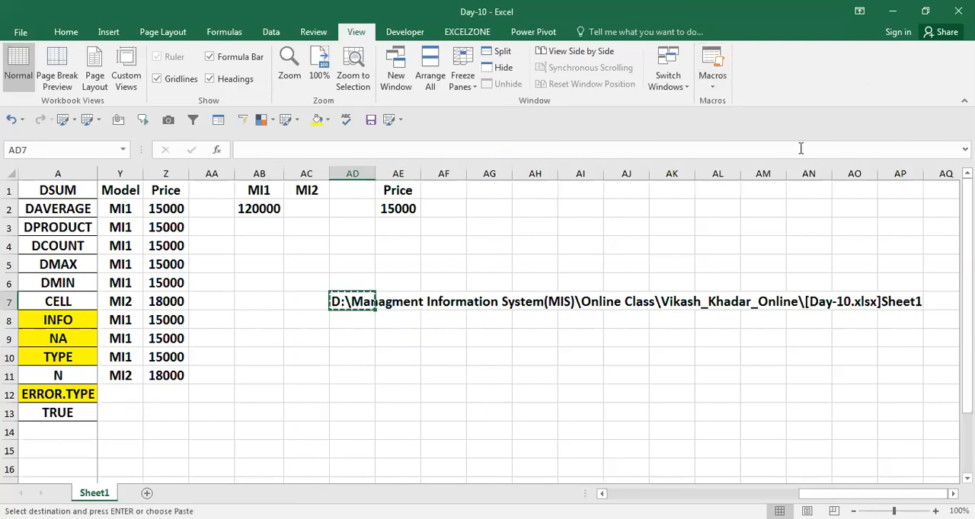
pyautogui.press('super')
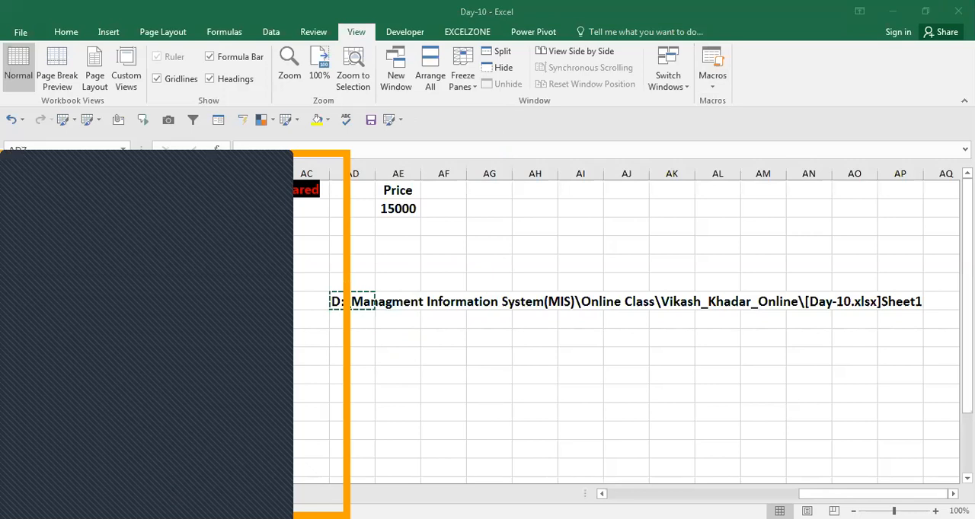
pyautogui.click(141, 469)
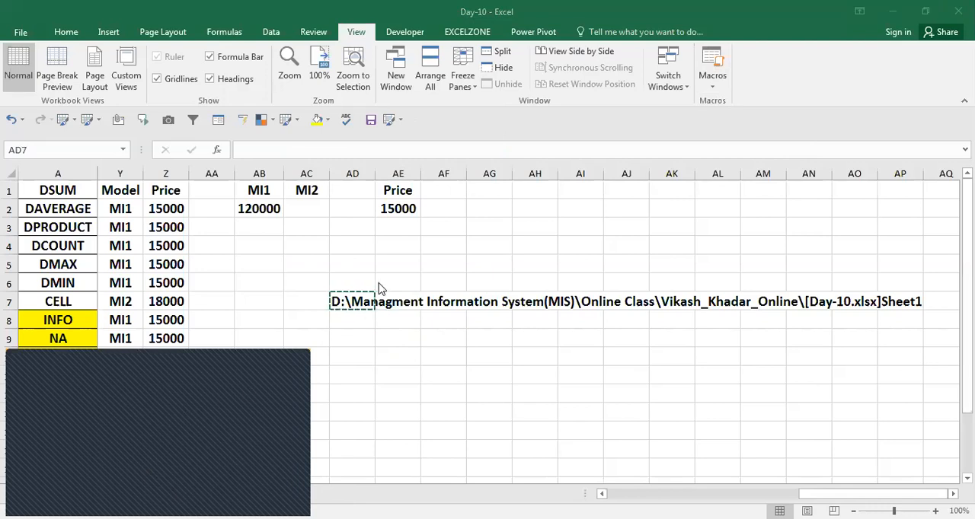
pyautogui.press('Return')
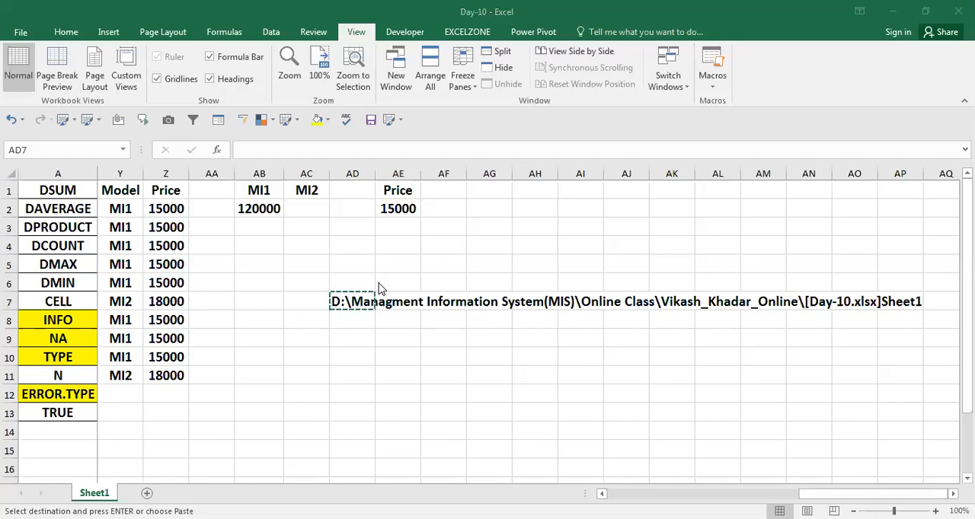
pyautogui.press('Escape')
# Step: Copy the CELL result from AJ7 and paste it as a plain value into AJ10
pyautogui.press('Right')
pyautogui.press('Right')
pyautogui.press('Right')
pyautogui.press('Right')
pyautogui.press('Right')
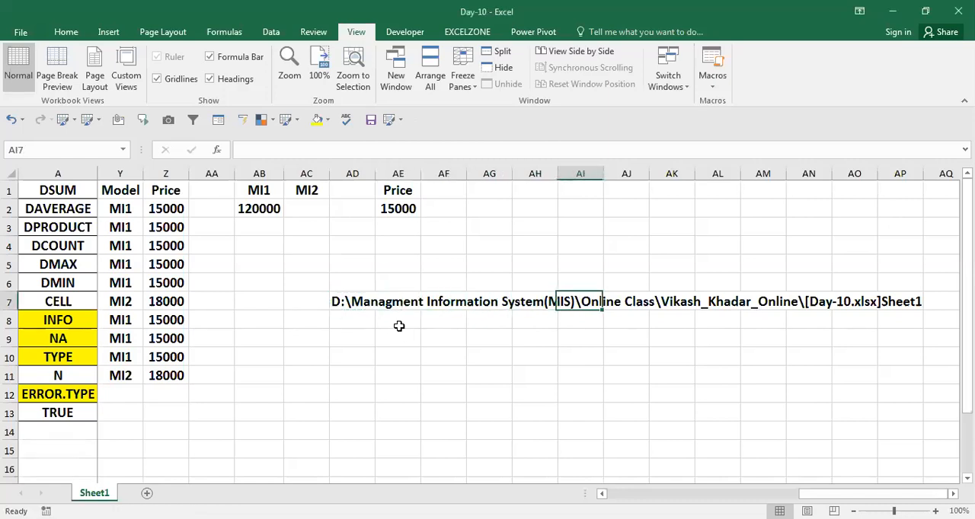
pyautogui.press('Right')
pyautogui.press('Right')
pyautogui.press('Left')
pyautogui.hotkey('ctrl', 'c')
pyautogui.press('Down')
pyautogui.press('Down')
pyautogui.press('Down')
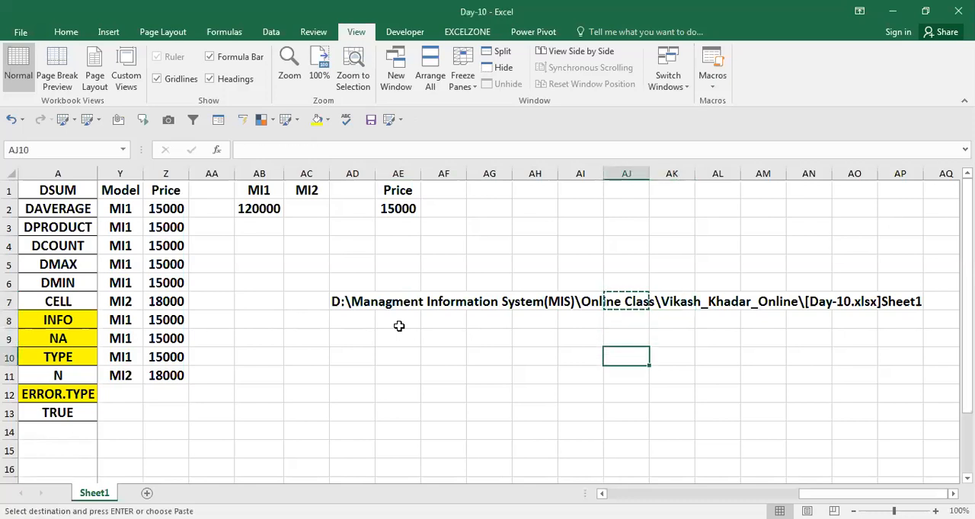
pyautogui.press('Return')
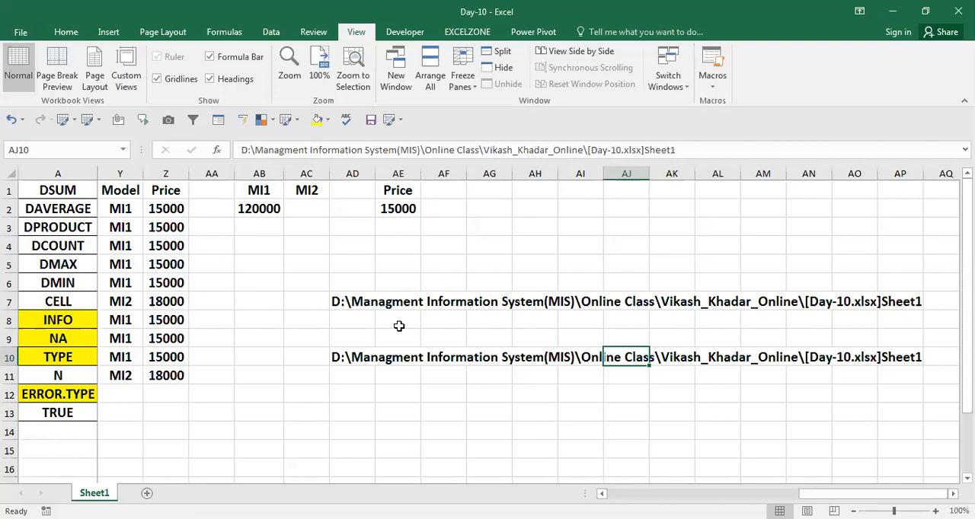
# Step: Select the entire path text inside cell AJ10 and leave the cell without editing it
pyautogui.press('F2')
pyautogui.hotkey('shift', 'Left')
pyautogui.hotkey('shift', 'Left')
pyautogui.hotkey('shift', 'Left')
pyautogui.hotkey('shift', 'Left')
pyautogui.hotkey('shift', 'Left')
pyautogui.hotkey('shift', 'Left')
pyautogui.hotkey('shift', 'Left')
pyautogui.hotkey('shift', 'Left')
pyautogui.hotkey('shift', 'Left')
pyautogui.hotkey('shift', 'Left')
pyautogui.hotkey('shift', 'Left')
pyautogui.hotkey('shift', 'Left')
pyautogui.hotkey('shift', 'Left')
pyautogui.hotkey('shift', 'Left')
pyautogui.hotkey('shift', 'Left')
pyautogui.hotkey('shift', 'Left')
pyautogui.hotkey('shift', 'Left')
pyautogui.hotkey('shift', 'Left')
pyautogui.hotkey('shift', 'Left')
pyautogui.hotkey('shift', 'Left')
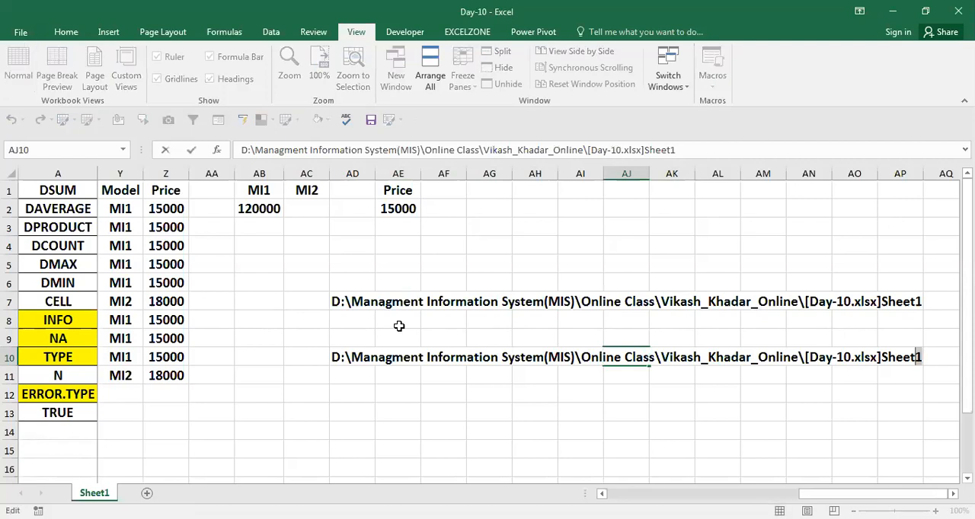
pyautogui.hotkey('shift', 'Left')
pyautogui.hotkey('shift', 'Left')
pyautogui.hotkey('shift', 'Left')
pyautogui.hotkey('shift', 'Left')
pyautogui.hotkey('shift', 'Left')
pyautogui.hotkey('shift', 'Left')
pyautogui.hotkey('shift', 'Left')
pyautogui.hotkey('shift', 'Left')
pyautogui.hotkey('shift', 'Left')
pyautogui.hotkey('shift', 'Left')
pyautogui.hotkey('shift', 'Left')
pyautogui.hotkey('shift', 'Left')
pyautogui.hotkey('shift', 'Left')
pyautogui.hotkey('shift', 'Left')
pyautogui.hotkey('shift', 'Left')
pyautogui.hotkey('shift', 'Left')
pyautogui.hotkey('shift', 'Left')
pyautogui.hotkey('shift', 'Left')
pyautogui.hotkey('shift', 'Left')
pyautogui.hotkey('shift', 'Left')
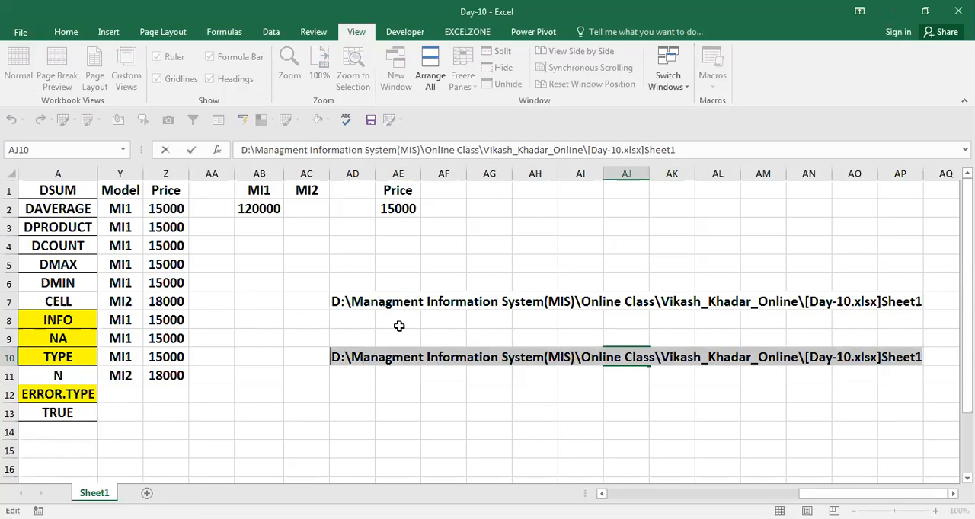
pyautogui.press('Return')
pyautogui.press('Down')
pyautogui.press('Down')
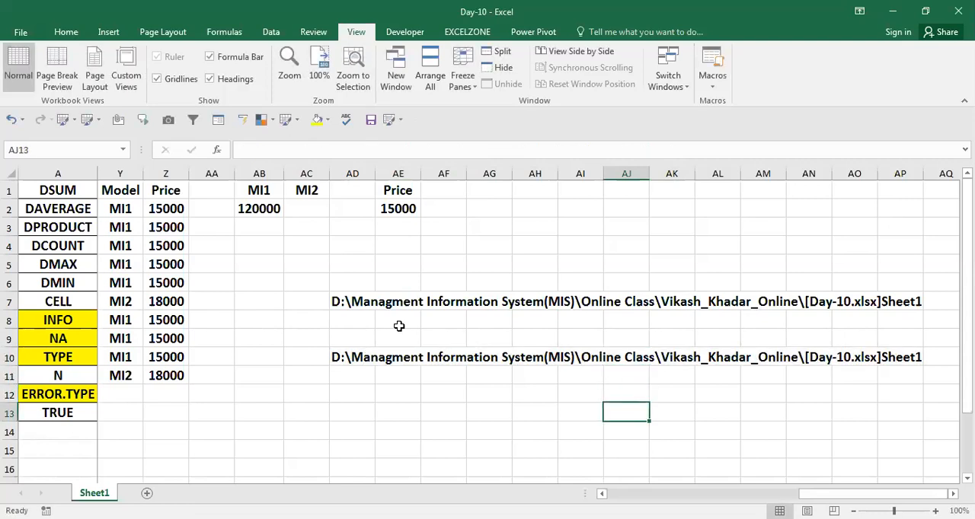
# Step: Bring up the Windows Run dialog for the folder path and return to the worksheet
pyautogui.press('super+r')
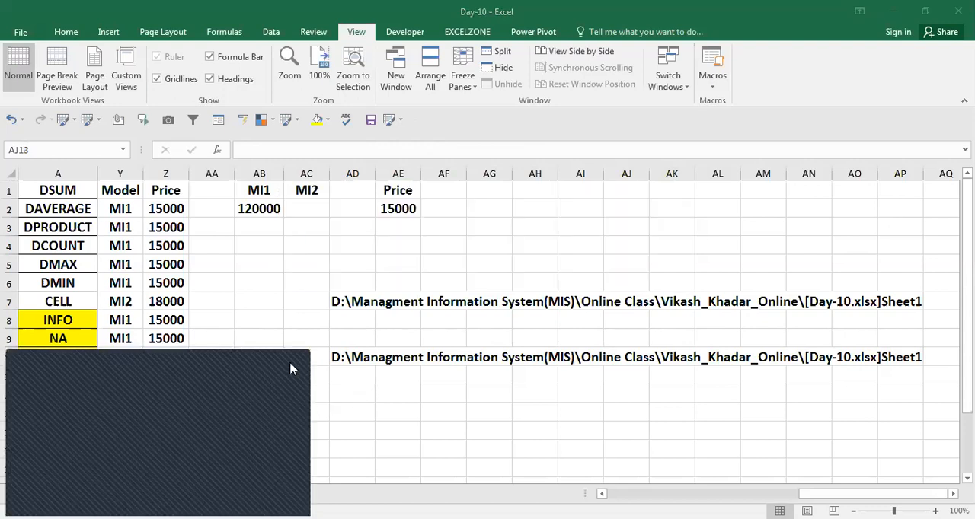
pyautogui.click(358, 418)
pyautogui.click(387, 391)
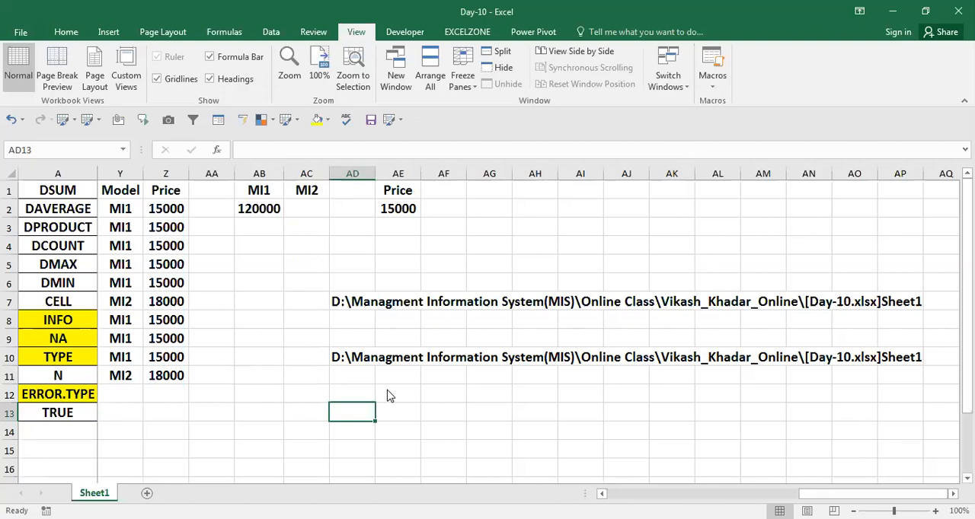
pyautogui.press('super+r')
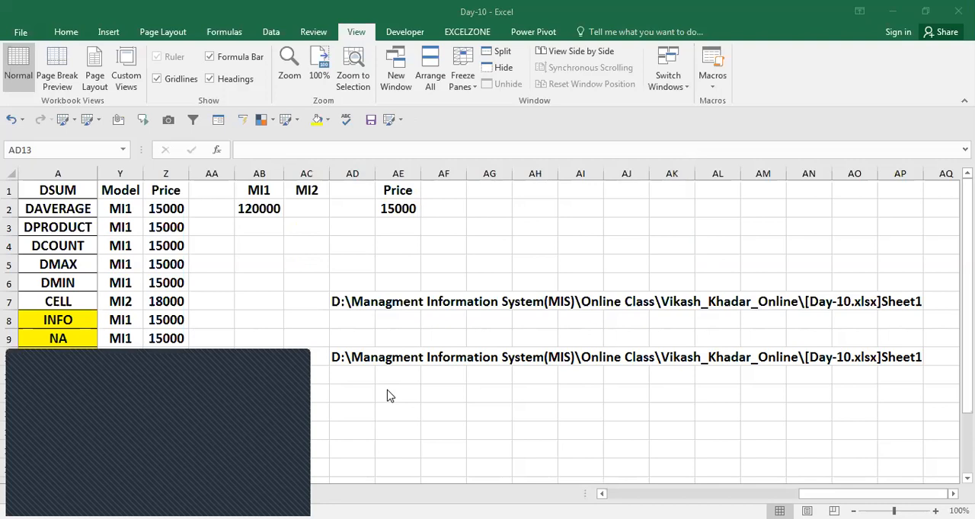
pyautogui.press('Return')
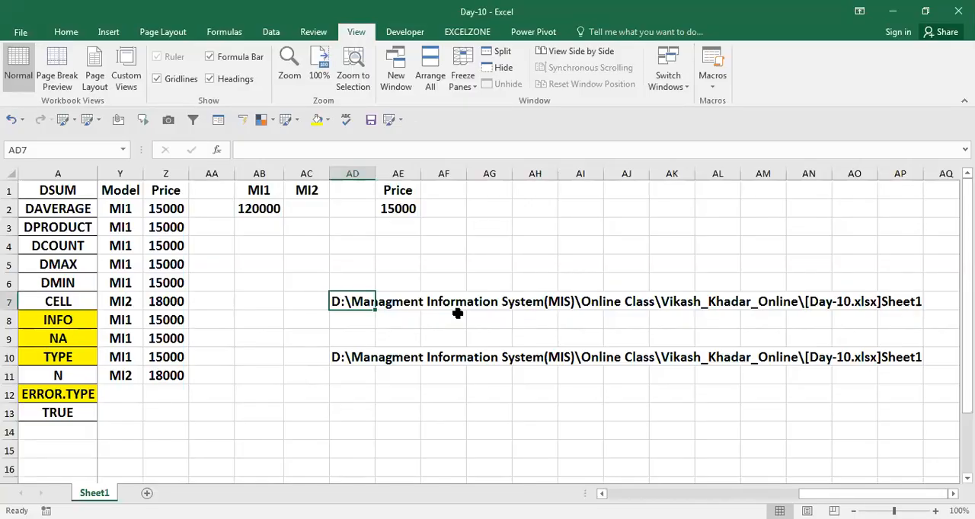
# Step: Enter =INFO("DIRECTORY") in cell AD13 to return the current folder's path
pyautogui.press('Down')
pyautogui.press('Down')
pyautogui.press('Down')
pyautogui.press('Down')
pyautogui.press('Down')
pyautogui.press('Down')
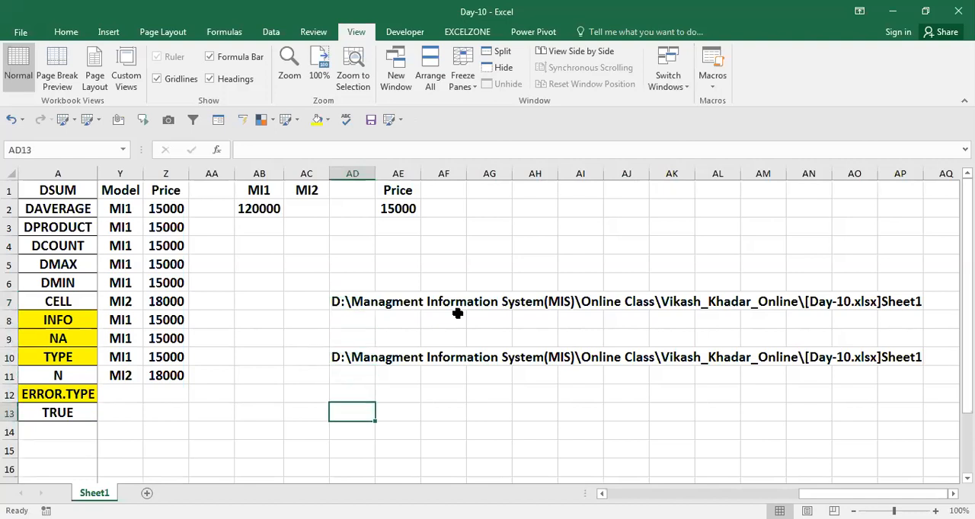
pyautogui.write('=')
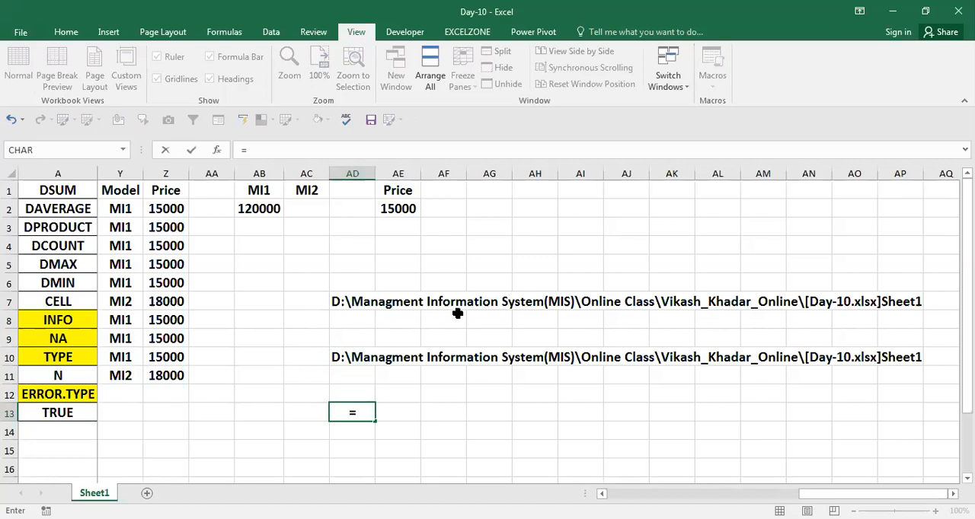
pyautogui.write('INFO(')
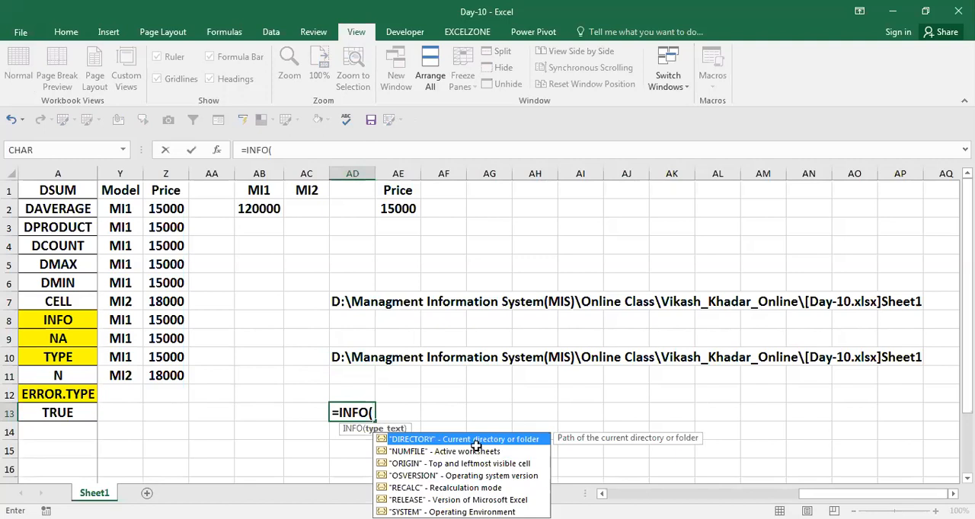
pyautogui.press('Tab')
pyautogui.hotkey('ctrl', 'Return')
# Step: Examine the folder path returned in AD13 and the INFO formula behind it
pyautogui.press('Left')
pyautogui.press('Left')
pyautogui.press('Left')
pyautogui.press('Left')
pyautogui.press('Right')
pyautogui.press('Right')
pyautogui.press('Right')
pyautogui.press('Right')
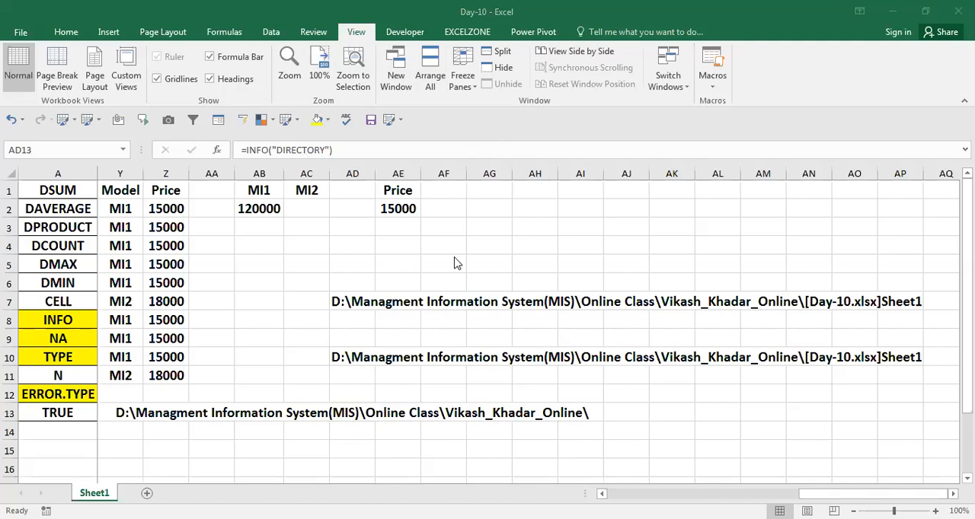
pyautogui.press('F2')
pyautogui.press('Return')
# Step: Enter =NA() in cell D12, below the function list's neighbouring empty columns, to produce a not-available error value
pyautogui.press('Left')
pyautogui.press('Left')
pyautogui.press('Left')
pyautogui.press('Left')
pyautogui.press('Left')
pyautogui.press('Left')
pyautogui.press('Left')
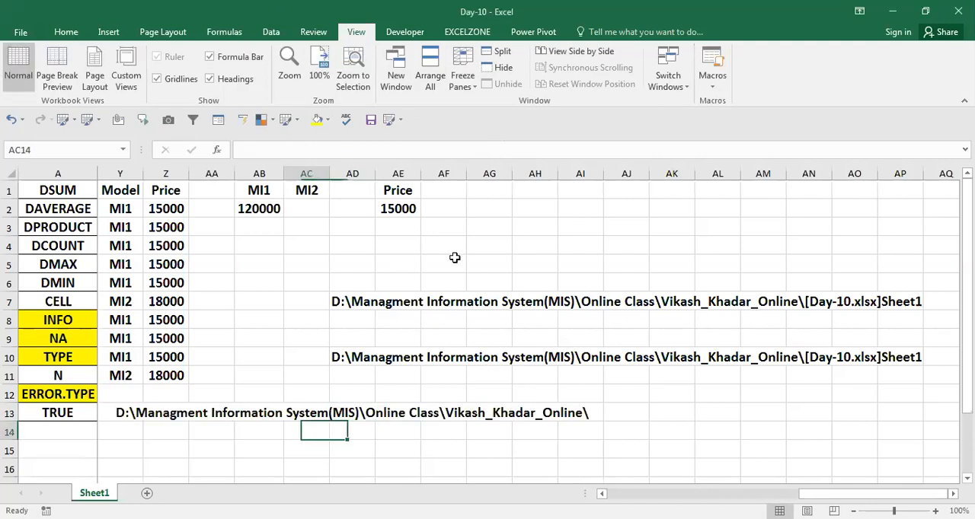
pyautogui.press('Down')
pyautogui.press('Down')
pyautogui.press('Down')
pyautogui.press('Left')
pyautogui.press('Left')
pyautogui.press('Left')
pyautogui.press('Left')
pyautogui.press('Left')
pyautogui.press('Left')
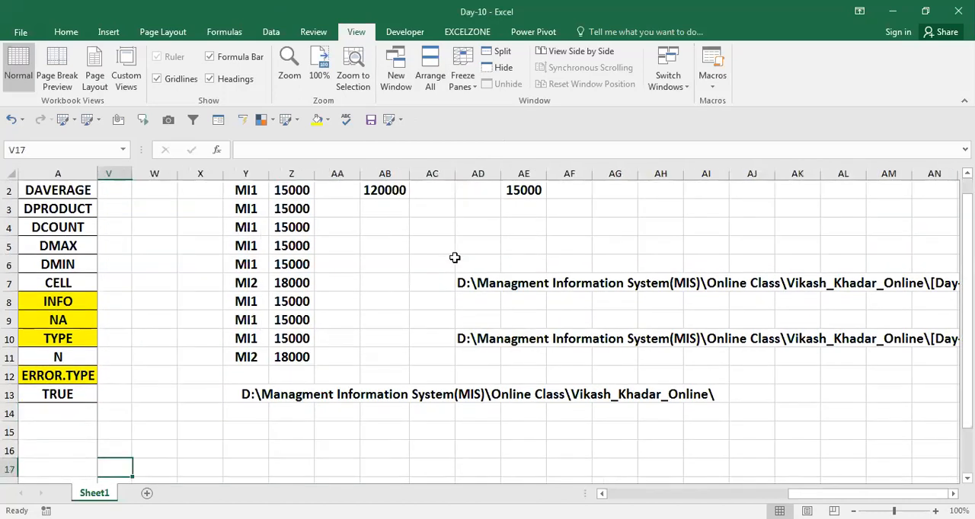
pyautogui.press('Home')
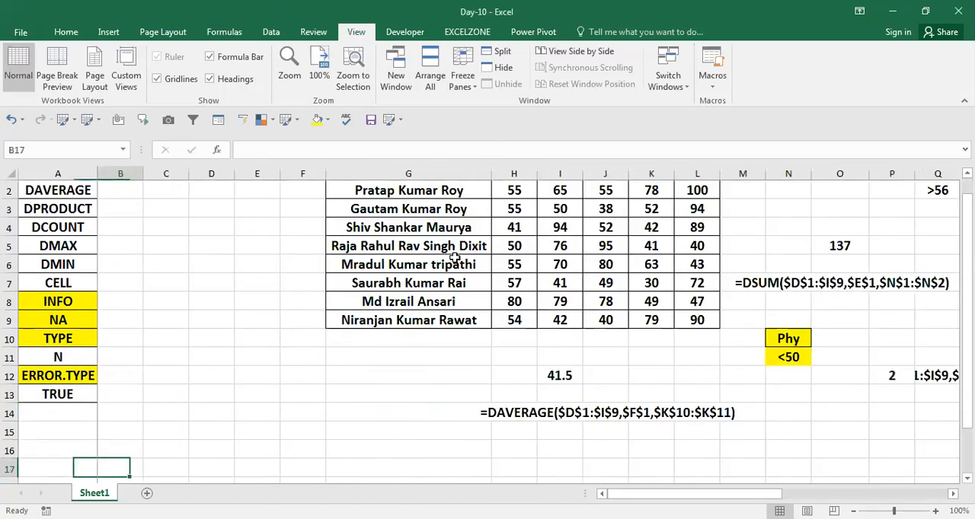
pyautogui.press('Up')
pyautogui.press('Up')
pyautogui.press('Up')
pyautogui.press('Up')
pyautogui.press('Right')
pyautogui.press('Up')
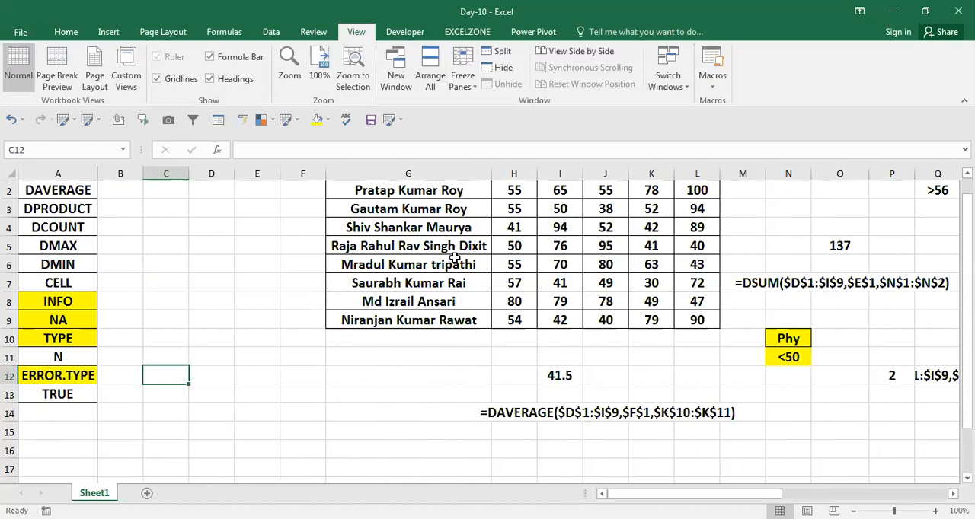
pyautogui.press('Right')
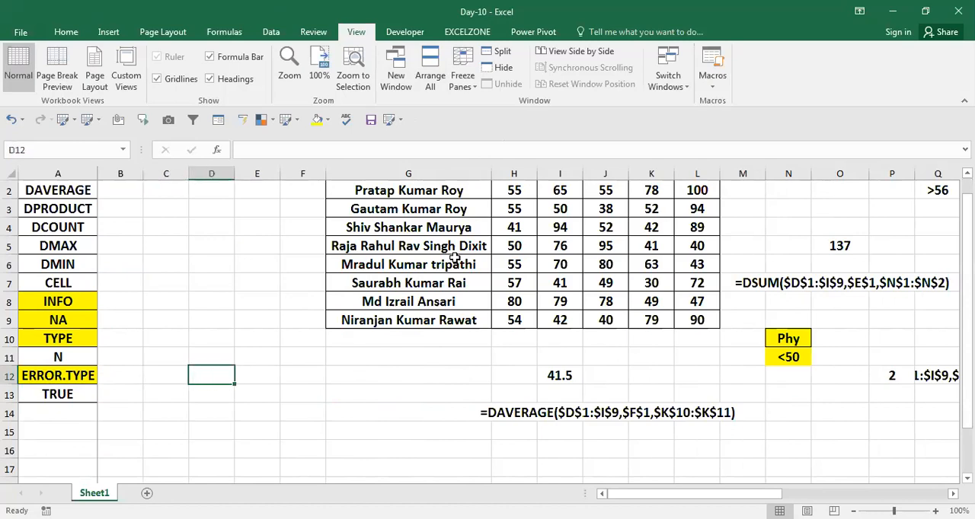
pyautogui.write('n')
pyautogui.press('BackSpace')
pyautogui.write('=')
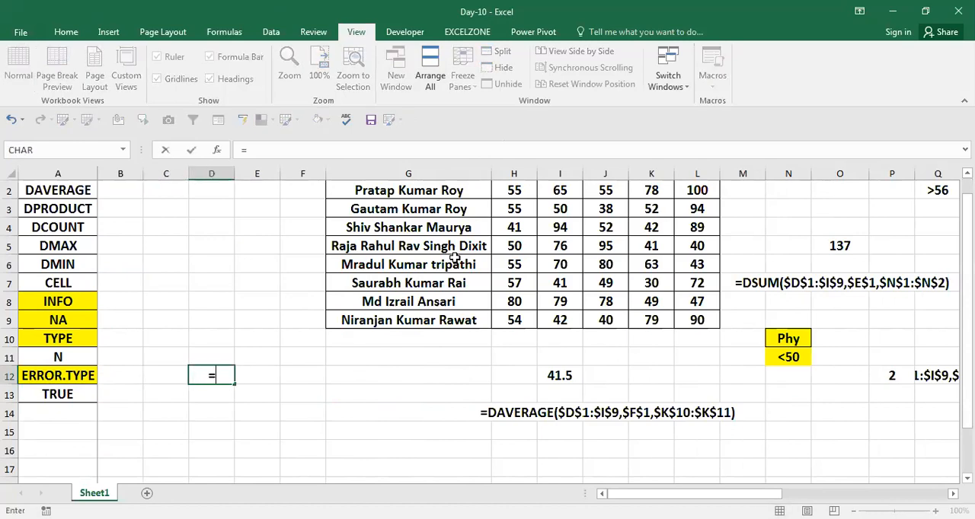
pyautogui.write('na')
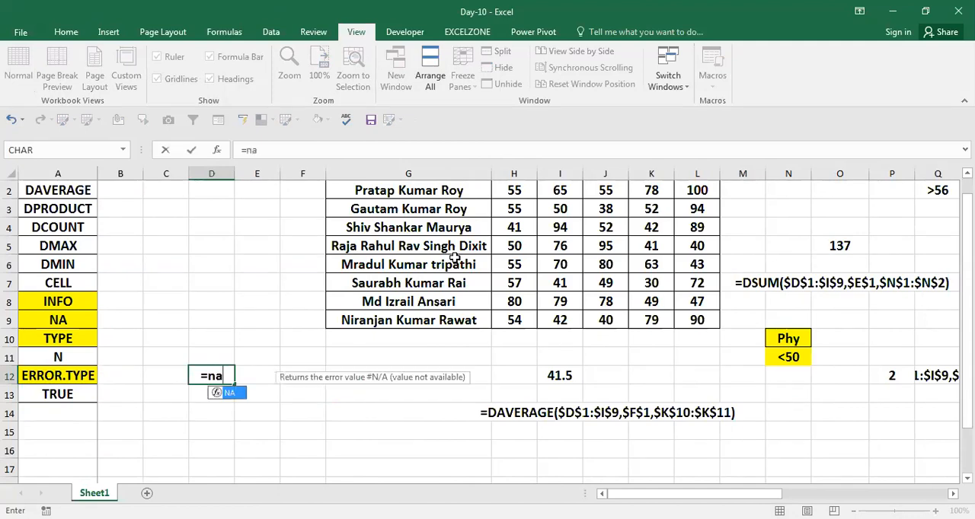
pyautogui.write('()')
pyautogui.hotkey('ctrl', 'Return')
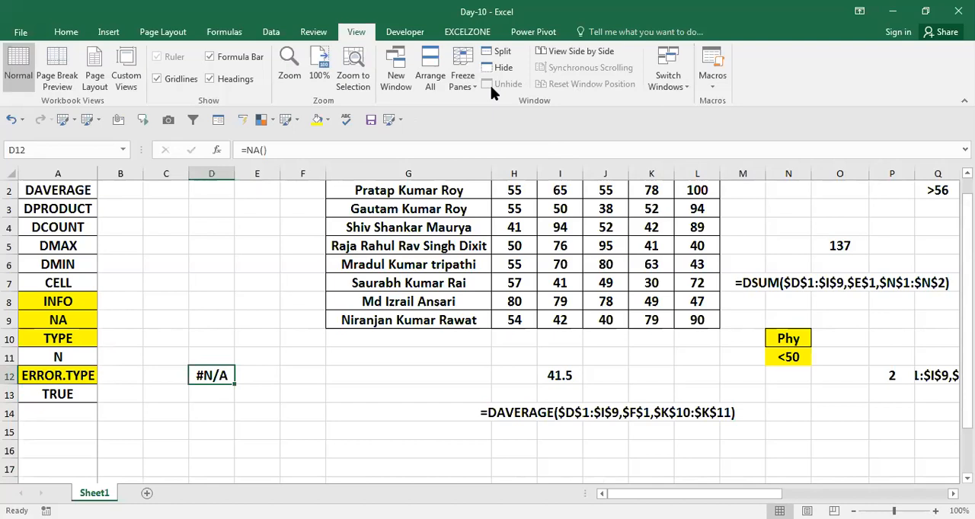
# Step: Enter =TYPE(E14) in cell F14 to return the data type of the neighbouring cell
pyautogui.click(297, 397)
pyautogui.click(263, 398)
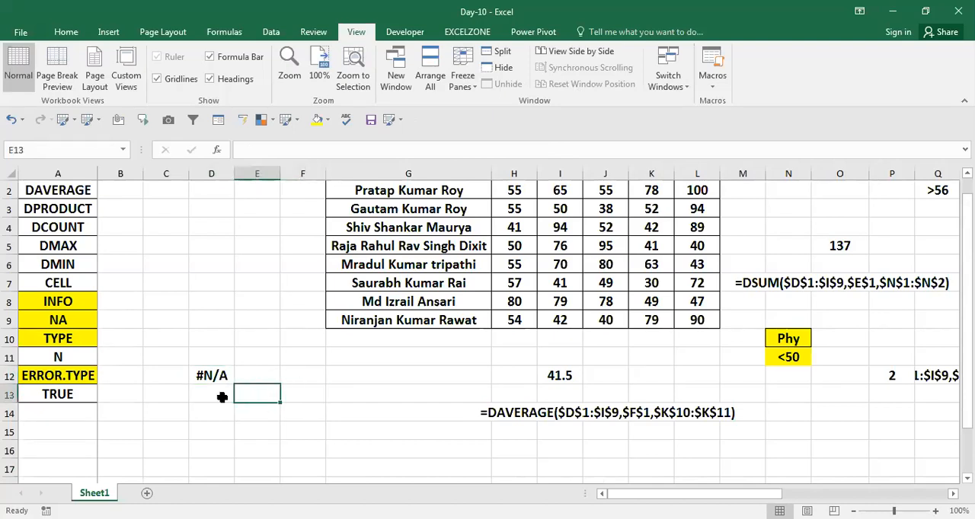
pyautogui.click(226, 415)
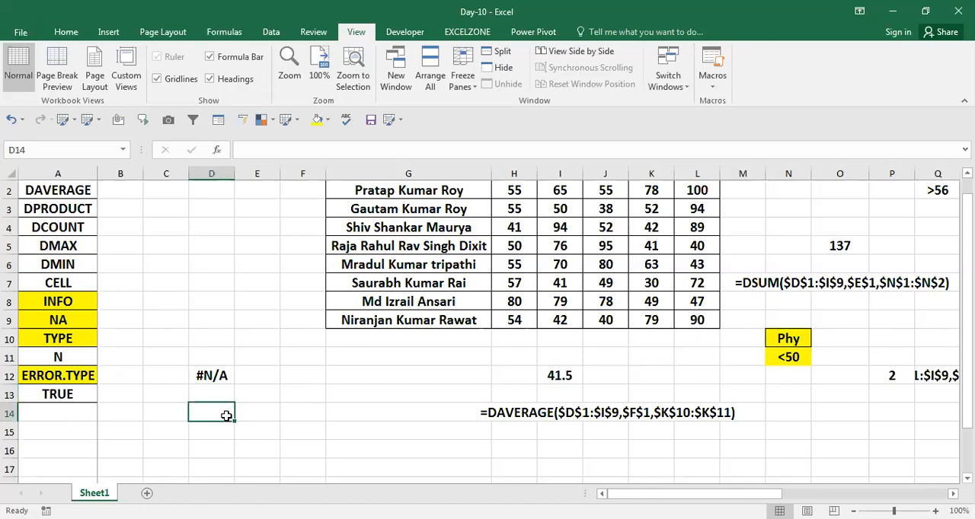
pyautogui.press('Right')
pyautogui.press('Right')
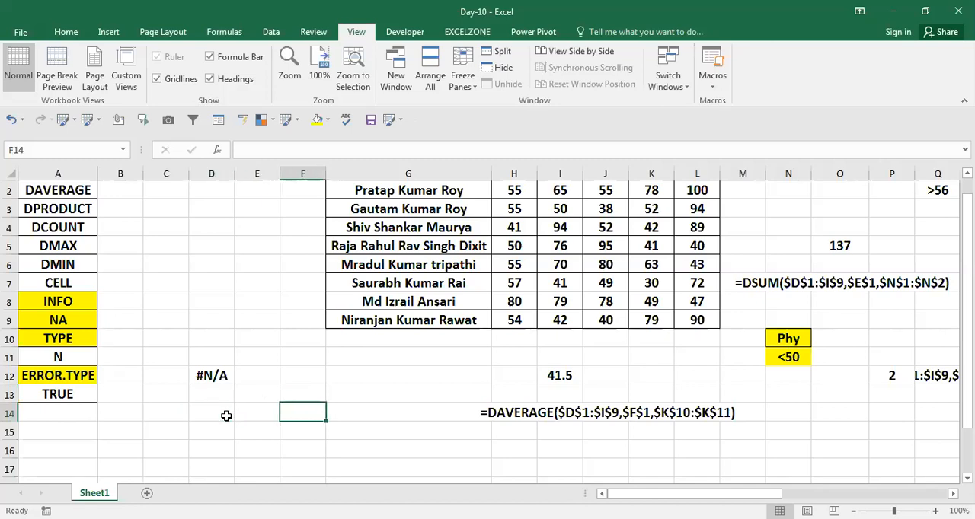
pyautogui.write('=t')
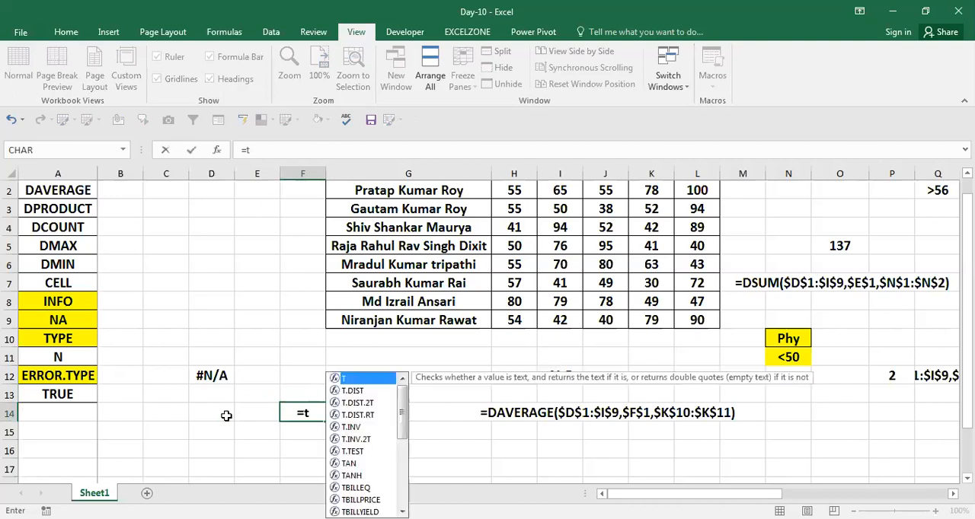
pyautogui.write('ry')
pyautogui.press('BackSpace')
pyautogui.press('BackSpace')
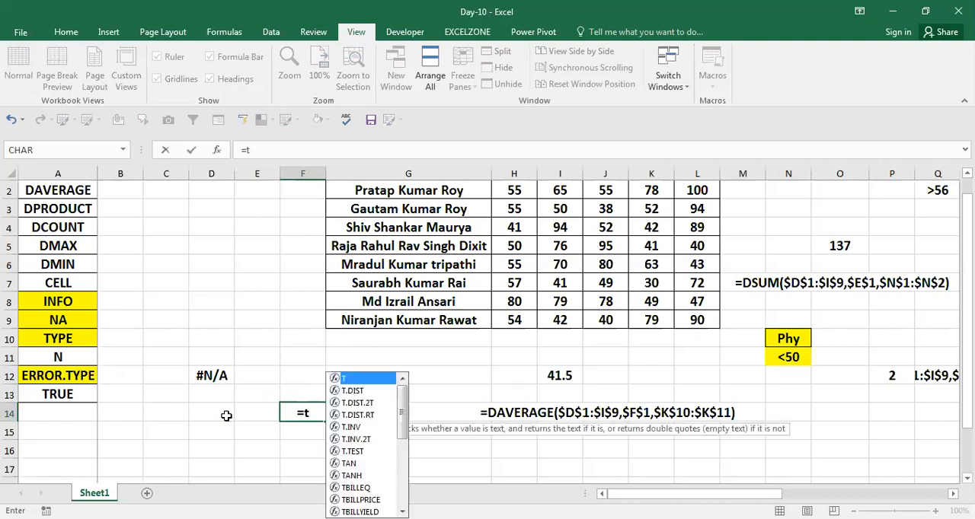
pyautogui.write('y')
pyautogui.press('Tab')
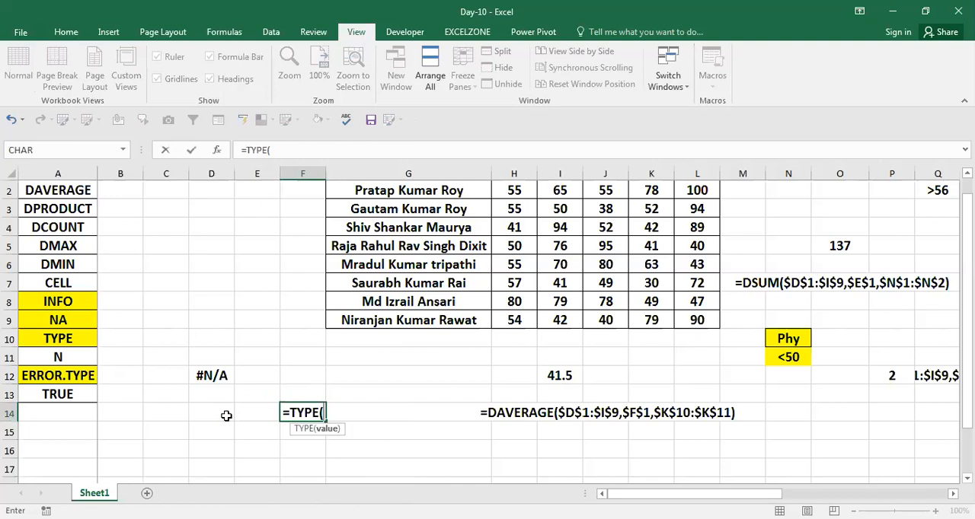
pyautogui.press('Left')
pyautogui.hotkey('ctrl', 'Return')
# Step: Test the TYPE formula by entering the number 2 in E14 and replacing it with the text "as"
pyautogui.press('Left')
pyautogui.write('2')
pyautogui.press('Return')
pyautogui.press('Up')
pyautogui.write('as')
pyautogui.hotkey('ctrl', 'Return')
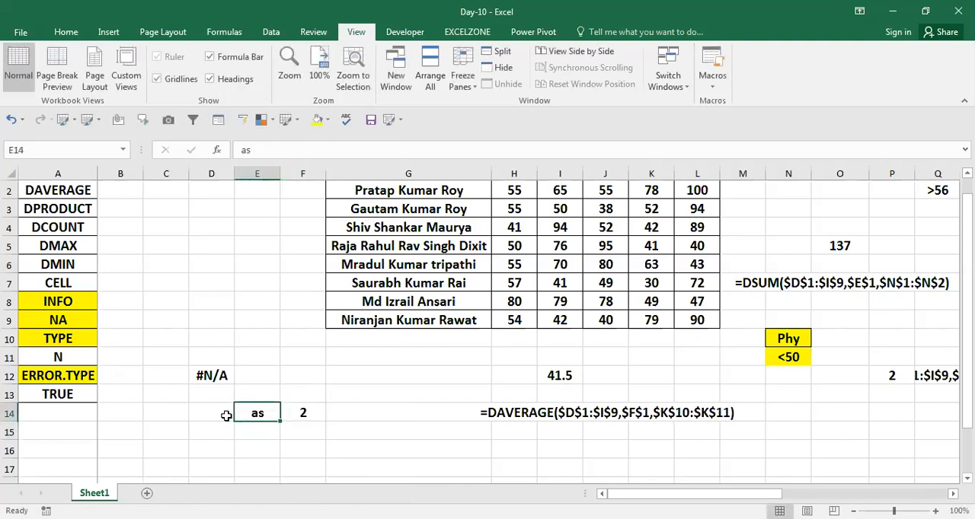
# Step: Replace the content of E14 with the text "dsadas" and with the number 1, and check the TYPE formula in F14
pyautogui.write('dsadas')
pyautogui.hotkey('ctrl', 'Return')
pyautogui.write('1')
pyautogui.press('Return')
pyautogui.press('Up')
pyautogui.press('Right')
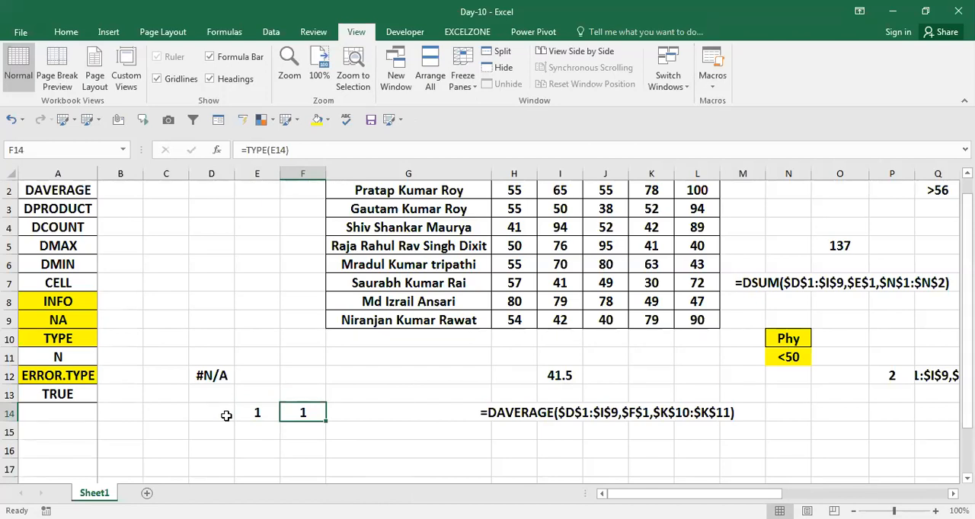
# Step: Retest the TYPE formula by changing E14 to the text "rsgsdhg" and to the number 141
pyautogui.press('Left')
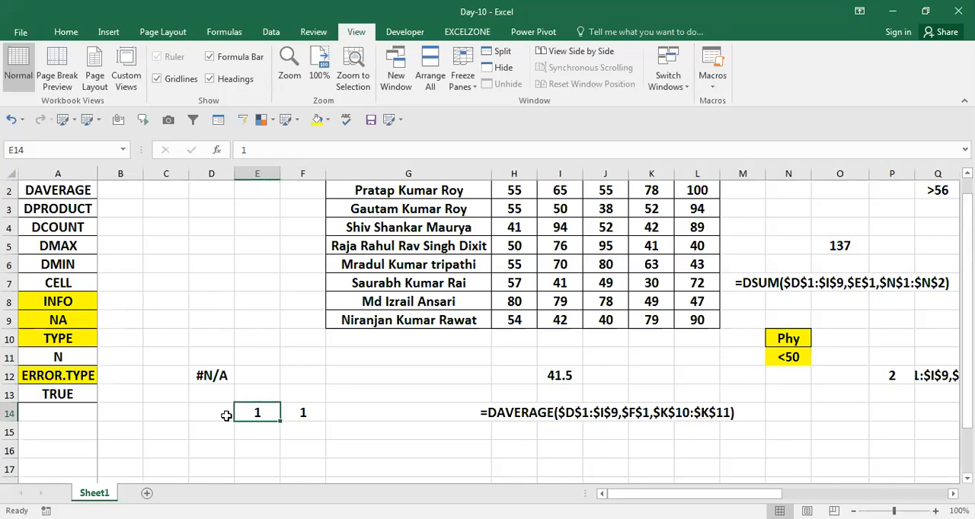
pyautogui.write('rsgsdhg')
pyautogui.press('Return')
pyautogui.press('Up')
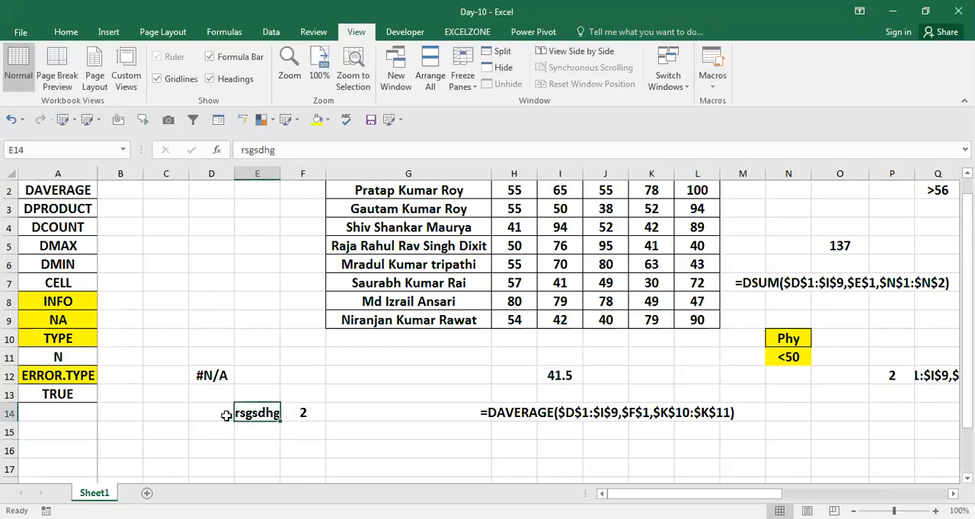
pyautogui.write('141')
pyautogui.press('Return')
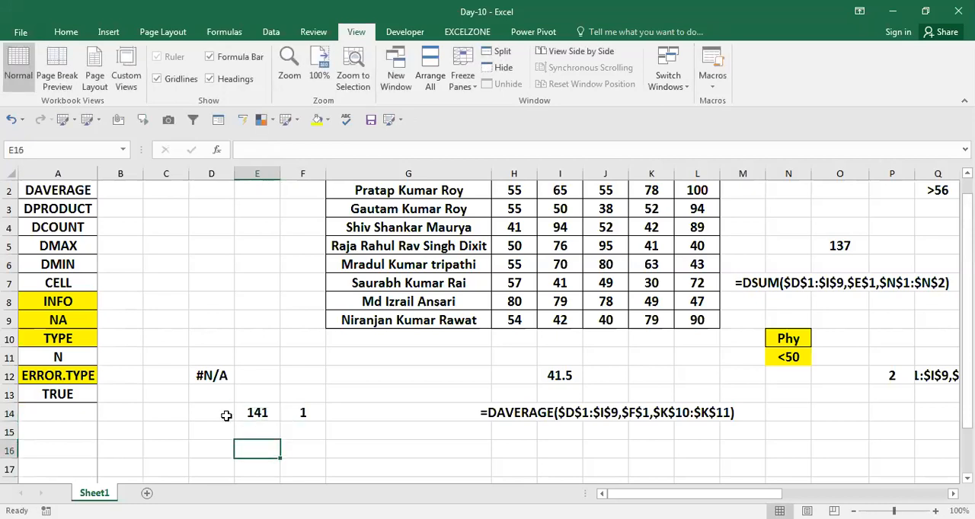
pyautogui.press('Up')
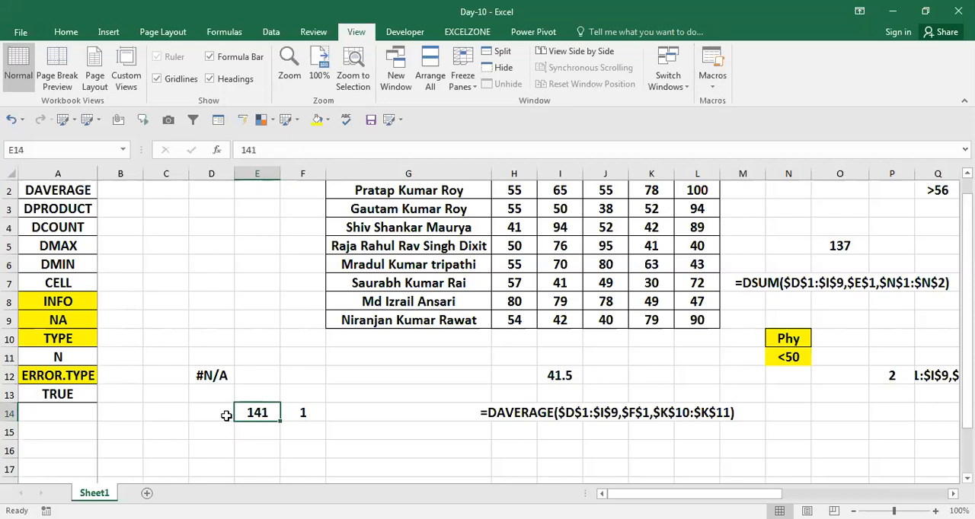
# Step: Set E14 to the error value #N/A to test how TYPE classifies errors
pyautogui.write('#n/a')
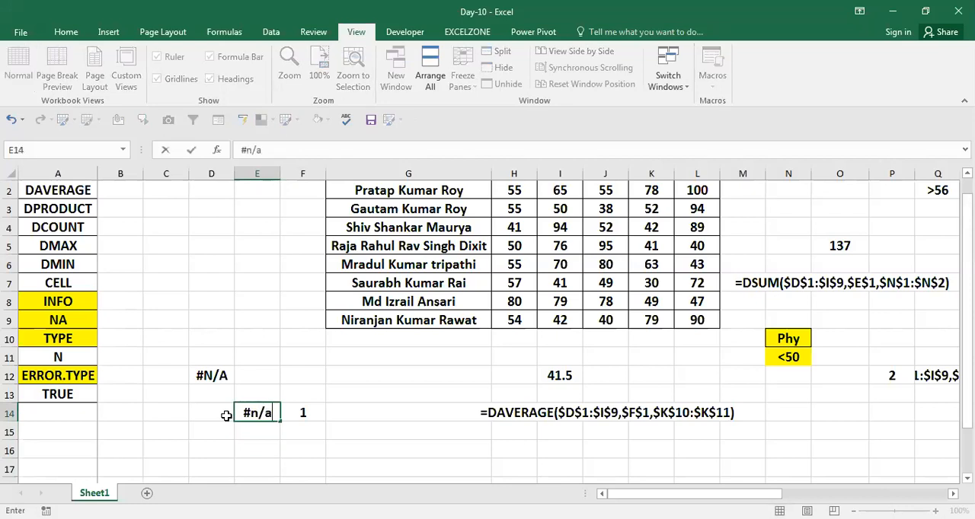
pyautogui.press('Return')
pyautogui.press('Up')
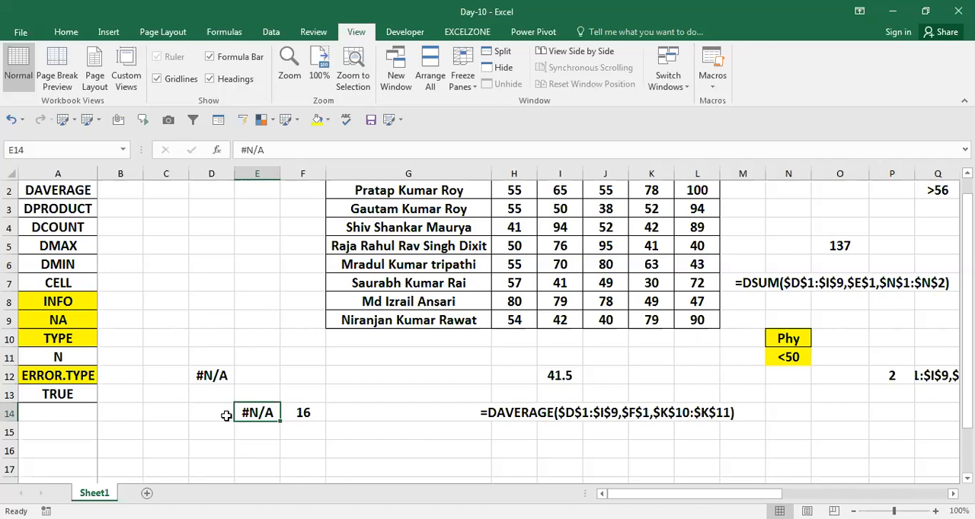
pyautogui.write('3')
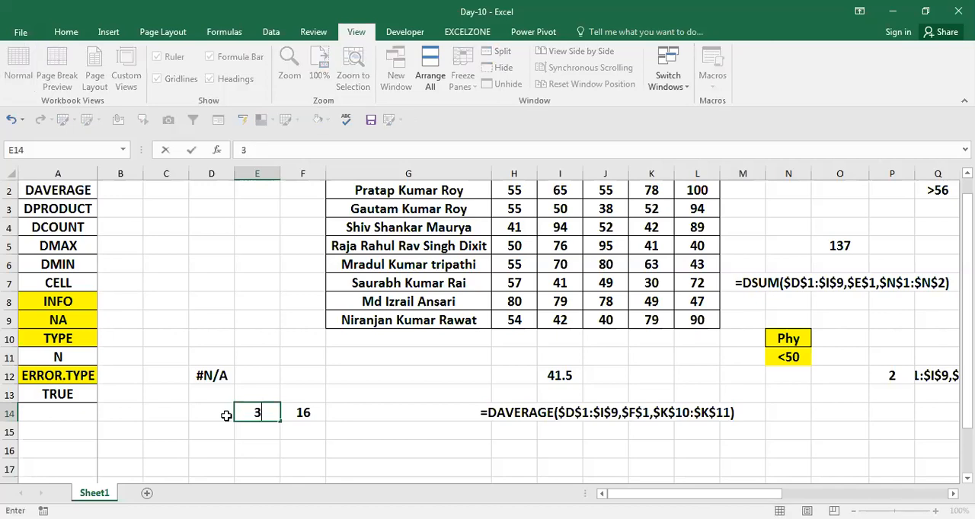
pyautogui.press('Escape')
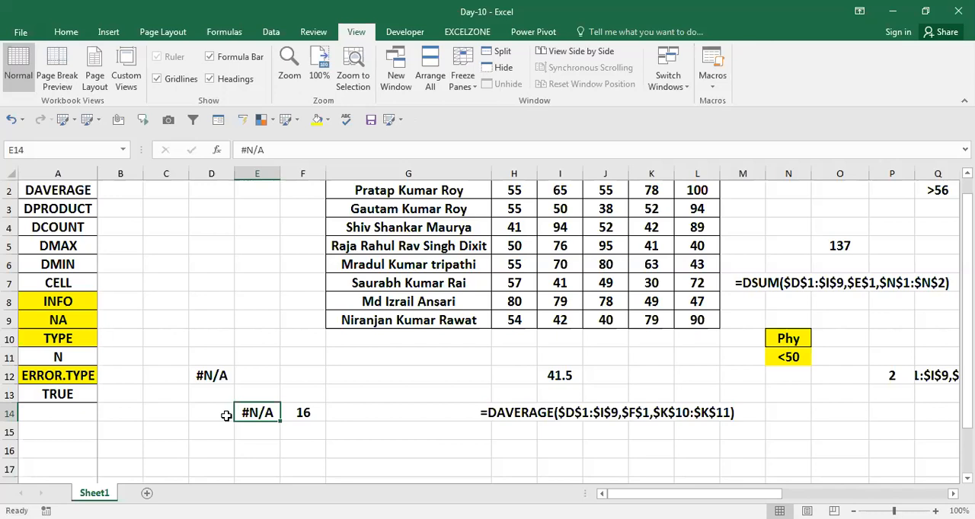
# Step: Set E14 to the error value #NAME? and check the TYPE formula in F14
pyautogui.write('#NA')
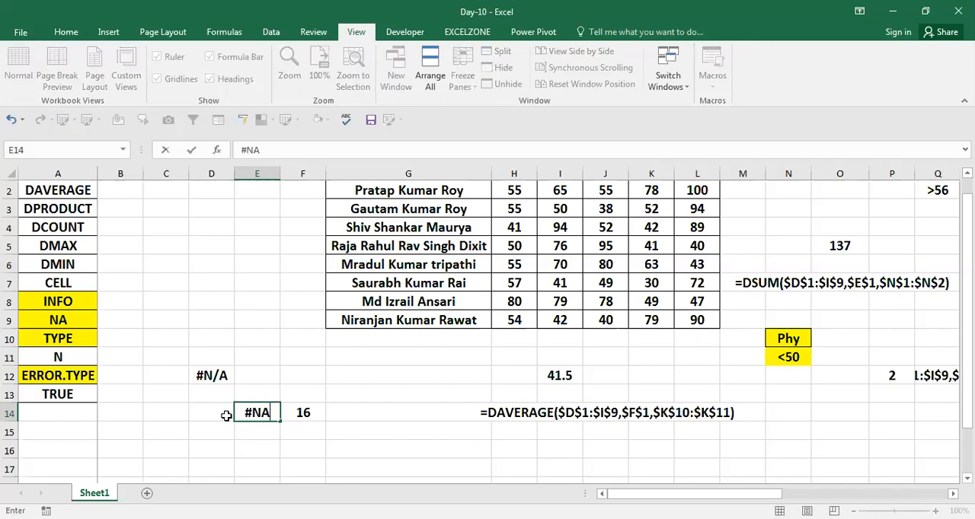
pyautogui.write('ME?')
pyautogui.press('Return')
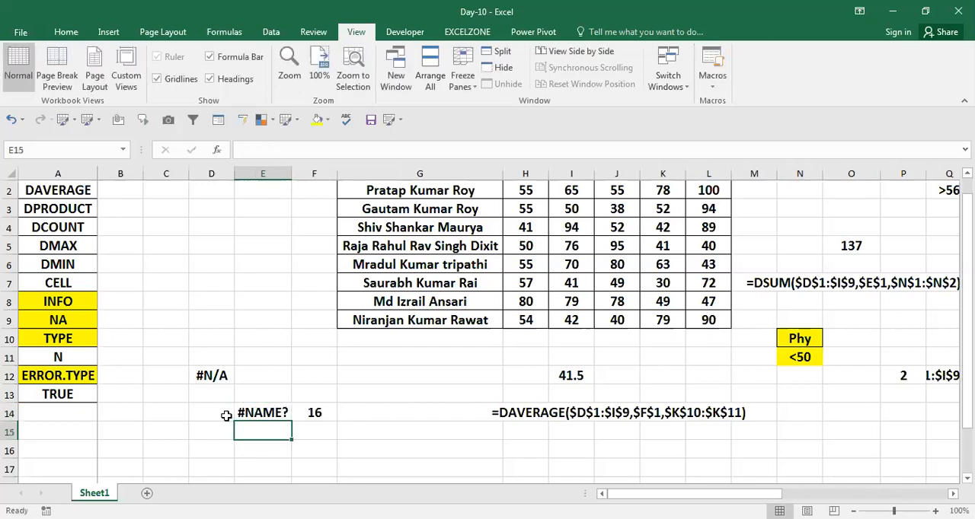
pyautogui.press('Up')
pyautogui.press('Up')
pyautogui.press('Right')
pyautogui.press('Down')
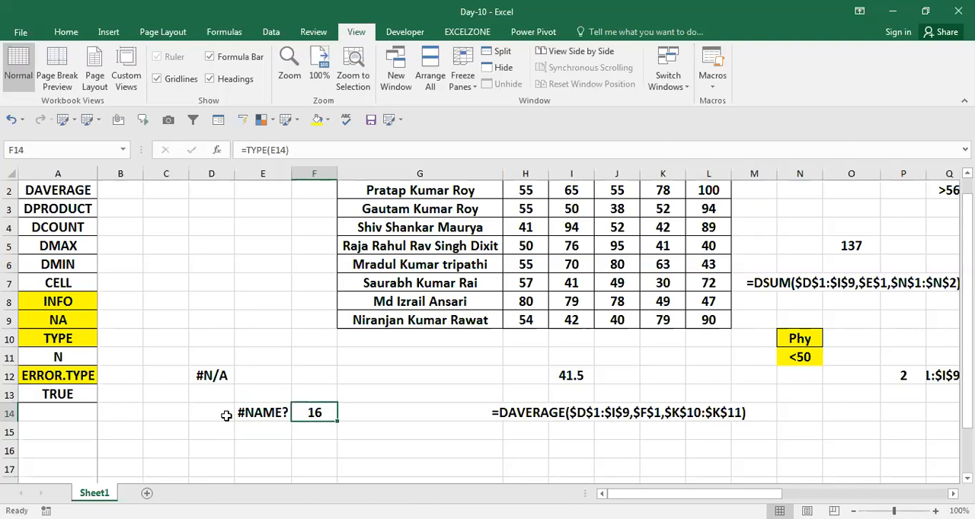
pyautogui.press('Left')
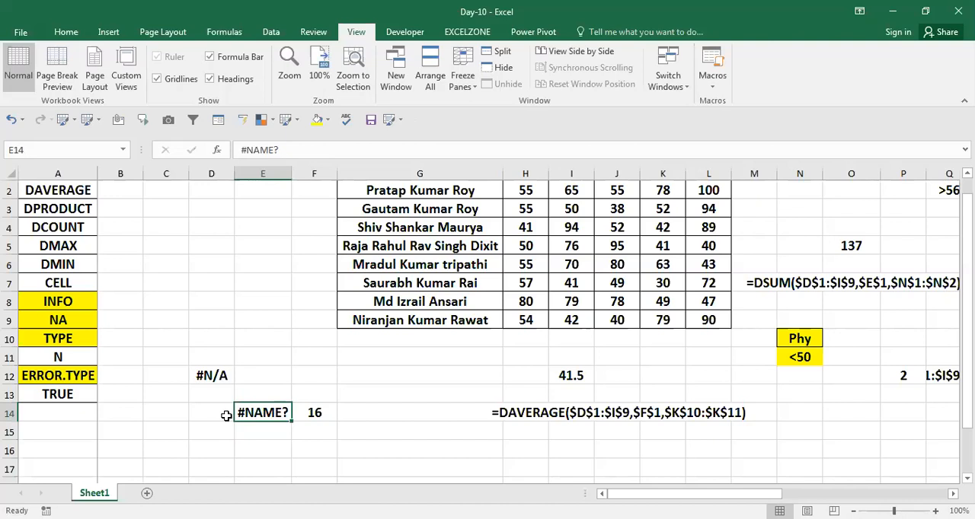
# Step: Replace the content of E14 with the error value #REF! and check the TYPE formula beside it
pyautogui.write('3')
pyautogui.press('Escape')
pyautogui.write('#')
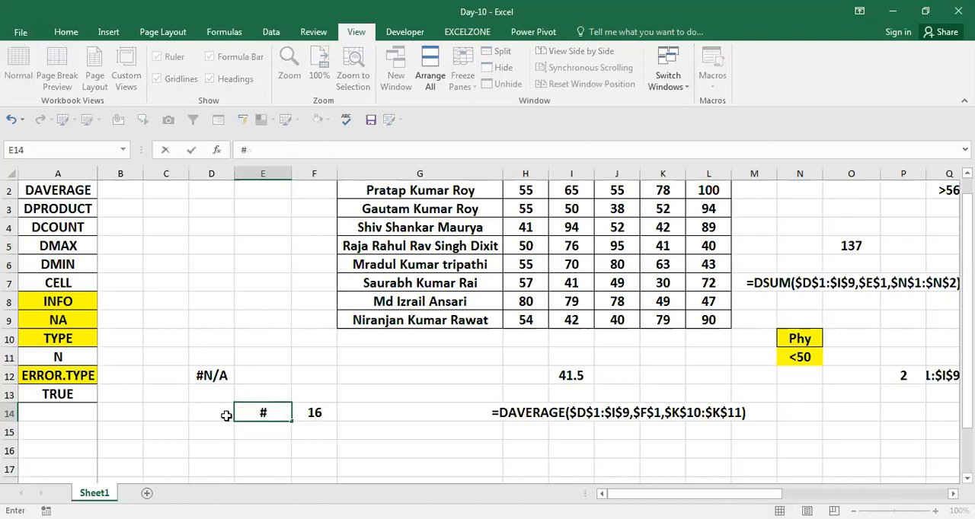
pyautogui.write('ref!')
pyautogui.press('Return')
pyautogui.press('Up')
pyautogui.press('Right')
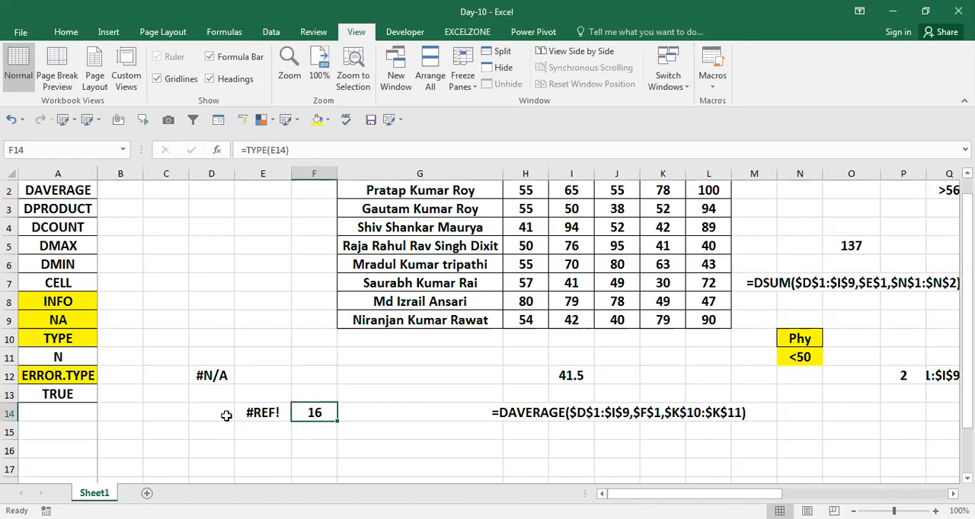
pyautogui.press('Left')
pyautogui.press('Right')
# Step: Write the formula from F14 as visible text, =TYPE(E14), in cell G15
pyautogui.press('F2')
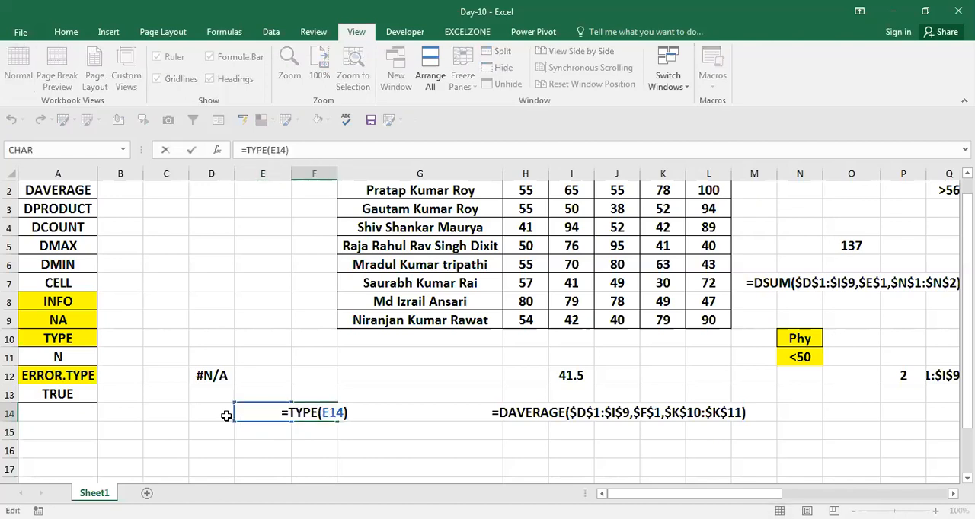
pyautogui.press('Return')
pyautogui.press('Right')
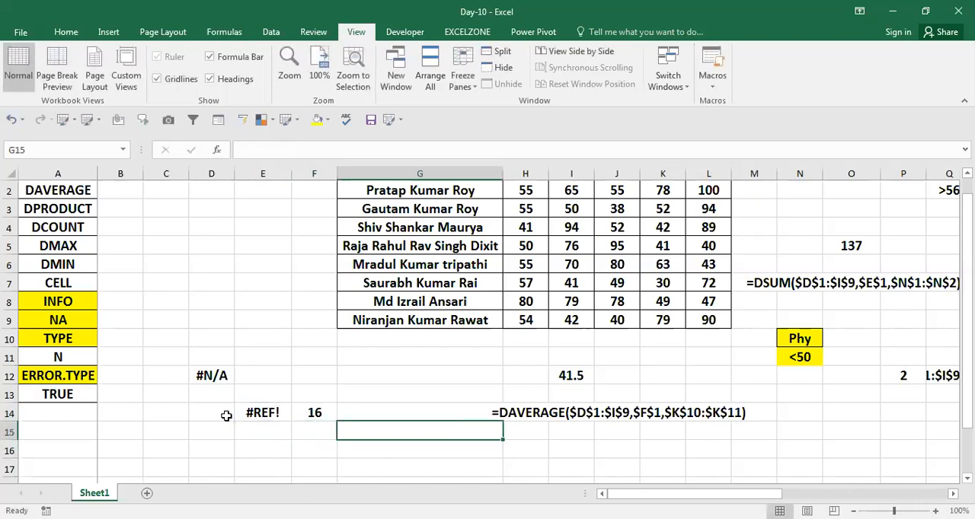
pyautogui.press('Up')
pyautogui.press('Right')
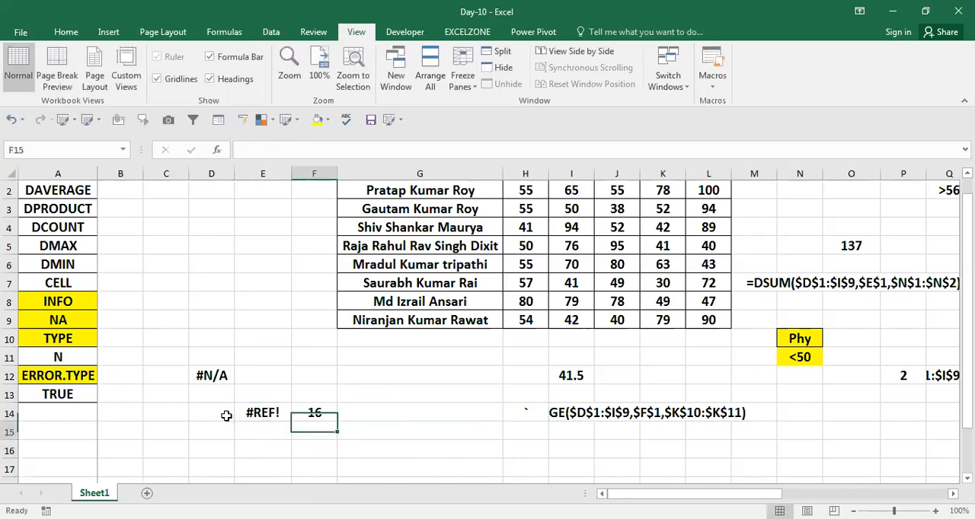
pyautogui.press('Return')
pyautogui.press('Right')
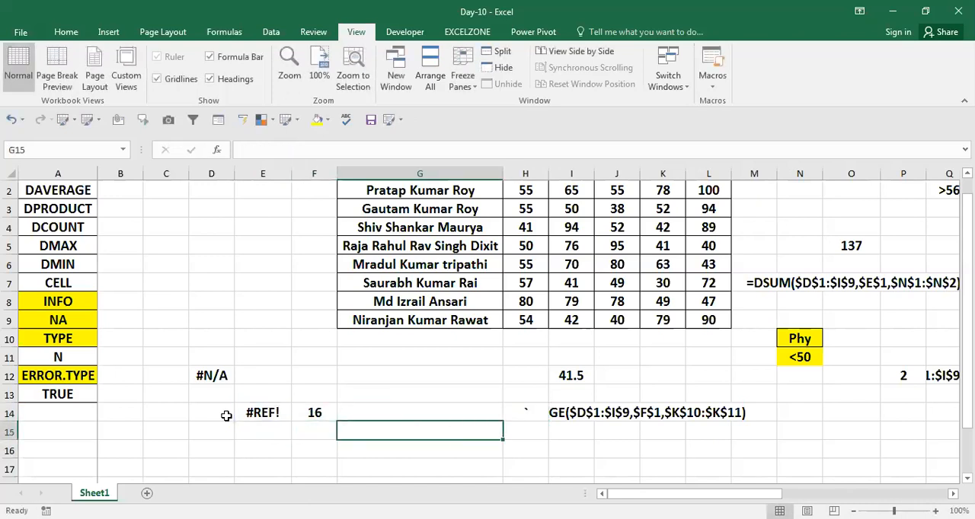
pyautogui.press('Up')
pyautogui.press('Right')
pyautogui.press('Right')
pyautogui.press('Left')
pyautogui.press('Down')
pyautogui.press('Left')
pyautogui.press('Left')
pyautogui.press('Right')
pyautogui.press('F2')
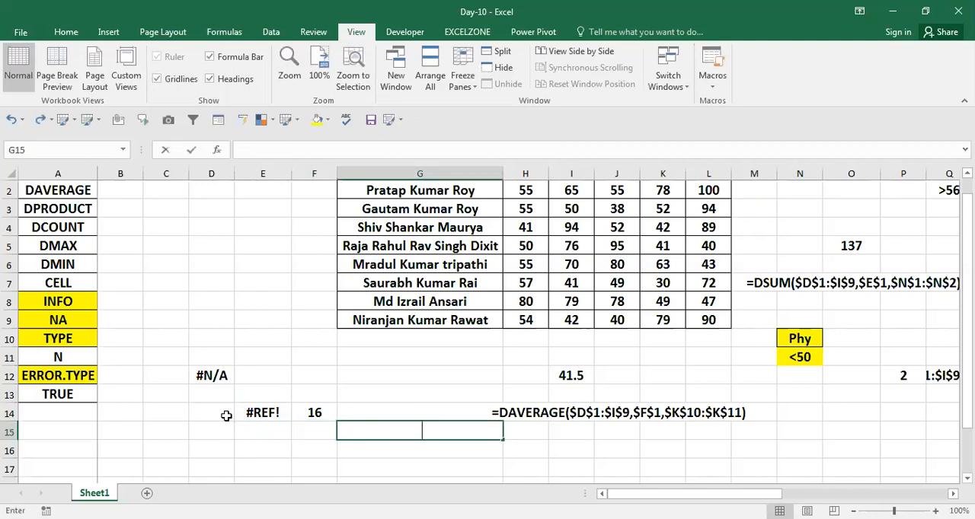
pyautogui.write('=TYPE(E14)')
# Step: Insert four blank columns at column C to make room beside the function list
pyautogui.press('Left')
pyautogui.press('Left')
pyautogui.press('Left')
pyautogui.press('Left')
pyautogui.press('Up')
pyautogui.hotkey('ctrl', 'space')
pyautogui.hotkey('ctrl', 'shift', '+')
pyautogui.hotkey('ctrl', 'shift', '+')
pyautogui.hotkey('ctrl', 'shift', '+')
pyautogui.hotkey('ctrl', 'shift', '+')
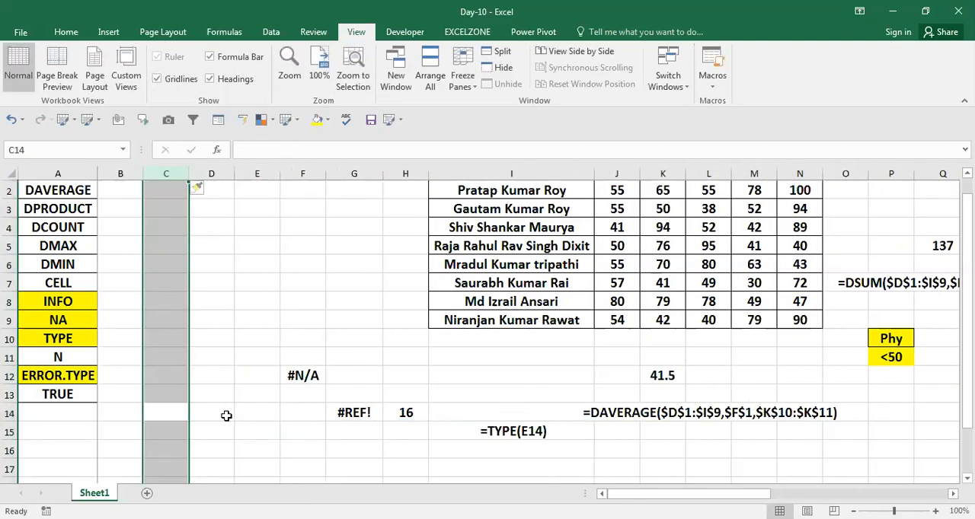
pyautogui.press('Up')
pyautogui.press('Up')
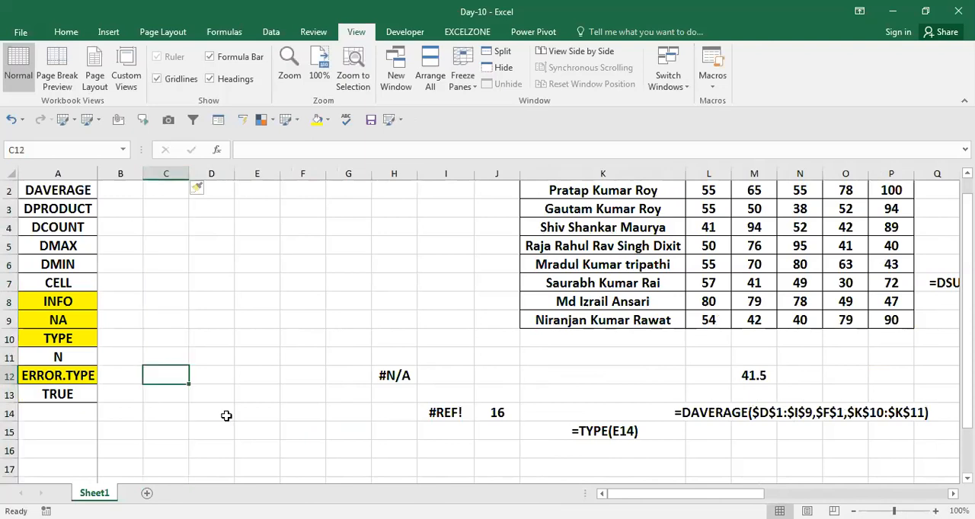
# Step: Enter the sample values 14, 11, '14 stored as text, and 4 in cells D10 to D13
pyautogui.press('Left')
pyautogui.press('Up')
pyautogui.press('Up')
pyautogui.press('Up')
pyautogui.press('Up')
pyautogui.press('Up')
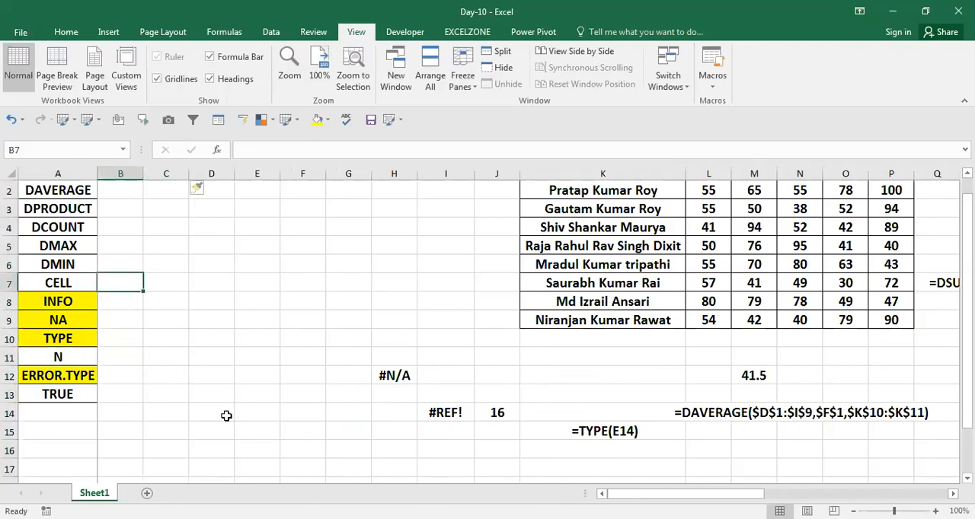
pyautogui.press('Left')
pyautogui.press('Down')
pyautogui.press('Down')
pyautogui.press('Down')
pyautogui.press('Right')
pyautogui.press('Down')
pyautogui.press('Right')
pyautogui.press('Right')
pyautogui.press('Up')
pyautogui.write('14')
pyautogui.press('Return')
pyautogui.write('11')
pyautogui.press('Return')
pyautogui.write("'14")
pyautogui.press('Return')
pyautogui.write('4')
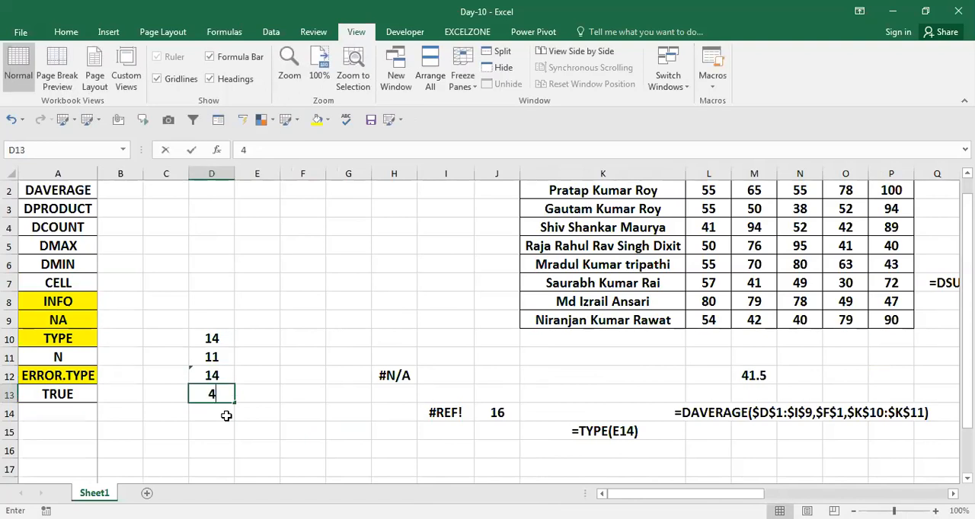
# Step: Enter =N(D10) in E10 and fill the formula down to E13
pyautogui.hotkey('ctrl', 'Up')
pyautogui.press('Right')
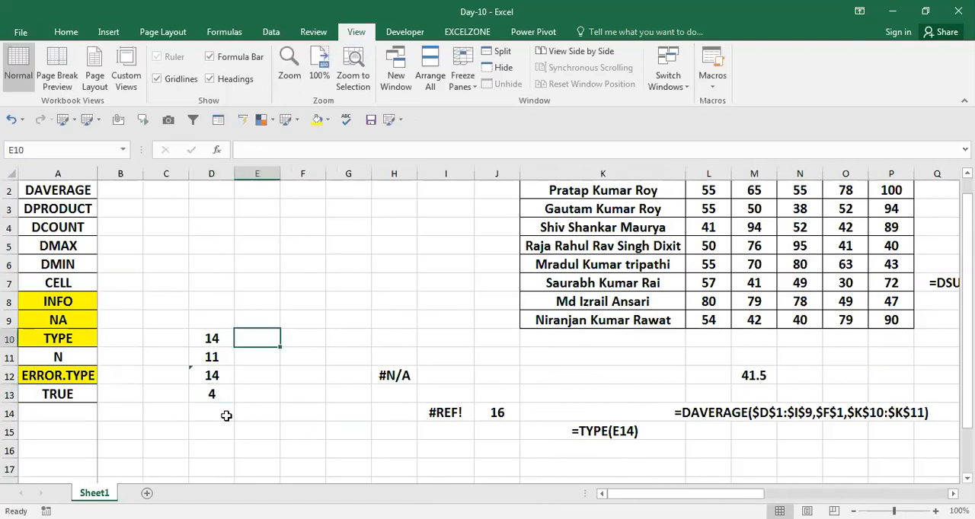
pyautogui.write('=')
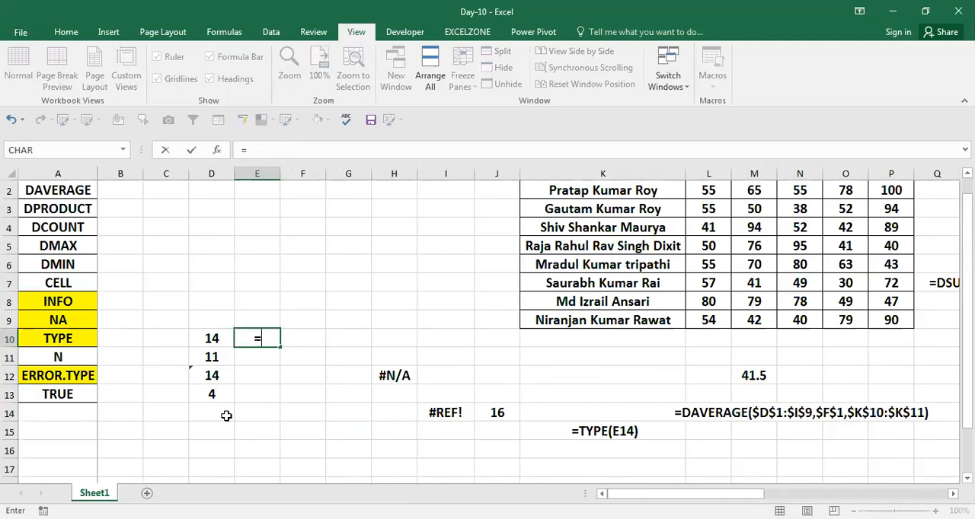
pyautogui.press('Left')
pyautogui.press('Return')
pyautogui.press('Left')
pyautogui.press('Down')
pyautogui.press('Down')
pyautogui.press('Right')
pyautogui.hotkey('ctrl', 'shift', 'Up')
pyautogui.hotkey('ctrl', 'd')
pyautogui.press('Down')
pyautogui.press('Down')
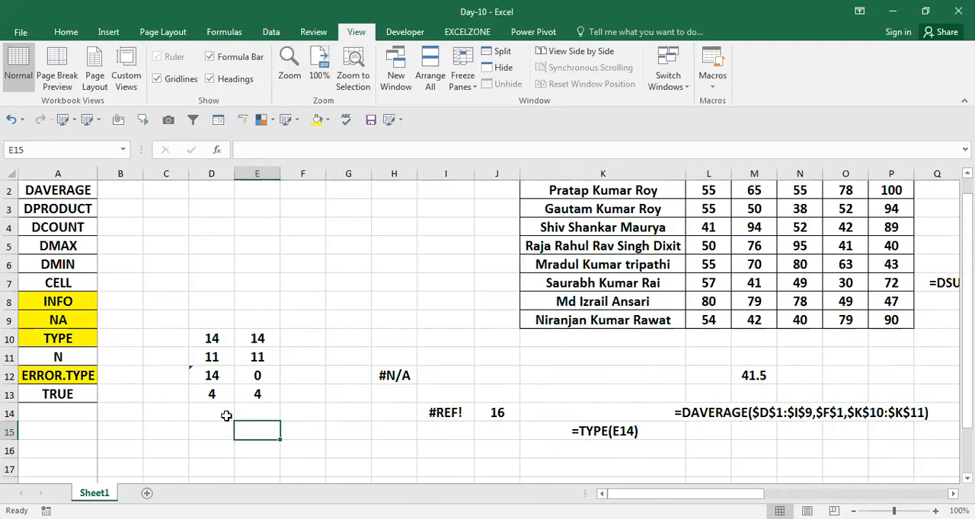
# Step: Check the N formula in E12 and ignore the number-stored-as-text error on D12
pyautogui.press('Down')
pyautogui.press('Down')
pyautogui.press('Up')
pyautogui.press('Up')
pyautogui.press('Up')
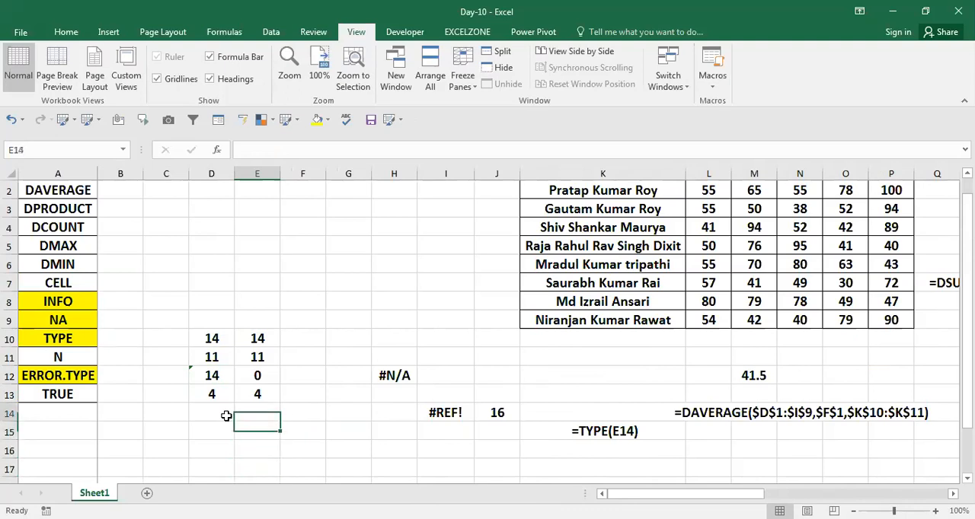
pyautogui.press('Up')
pyautogui.press('Up')
pyautogui.press('Left')
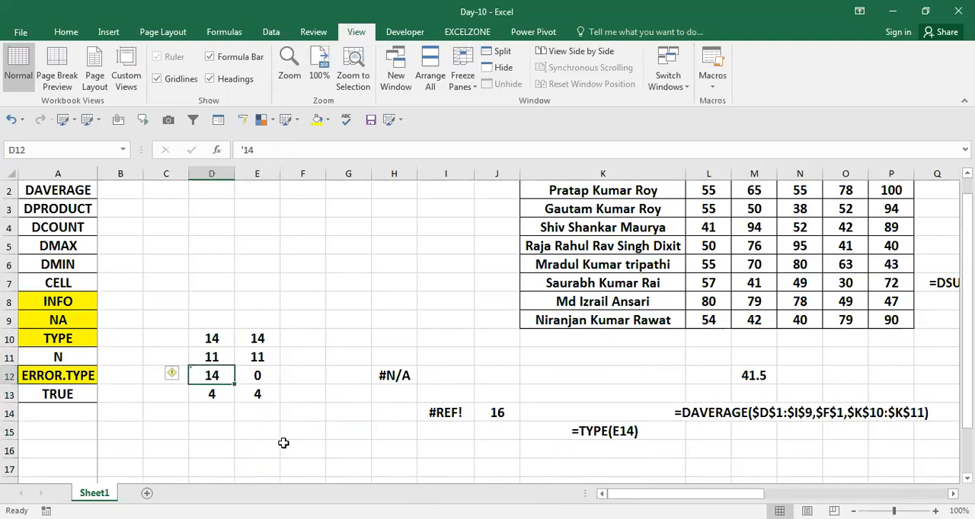
pyautogui.click(263, 376)
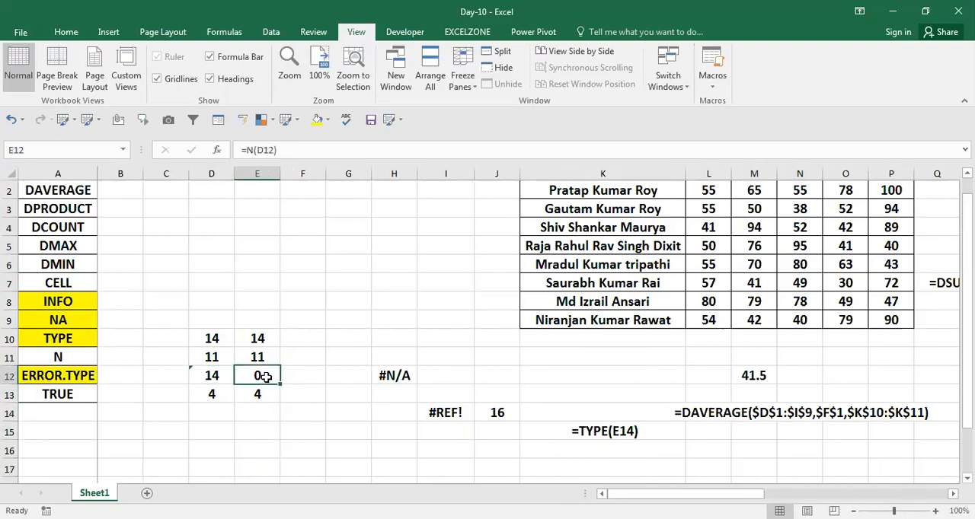
pyautogui.click(208, 374)
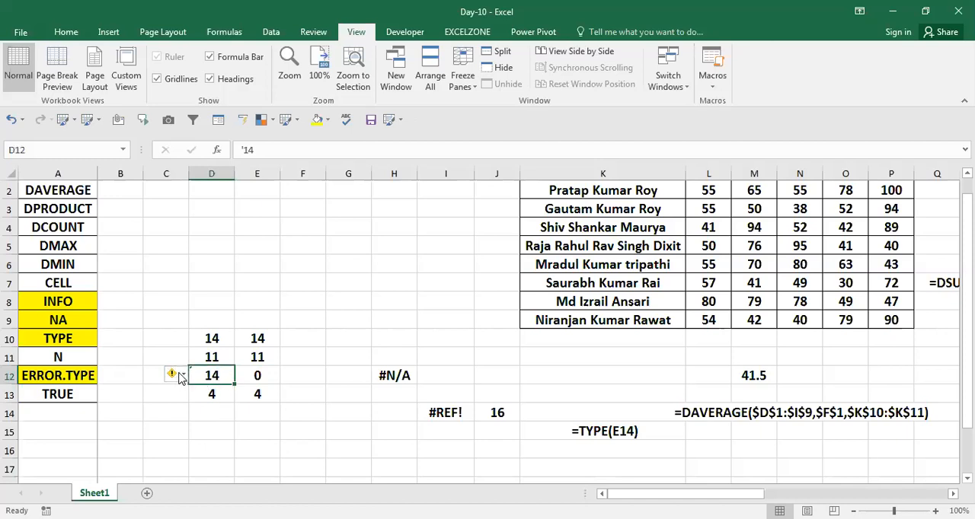
pyautogui.click(182, 377)
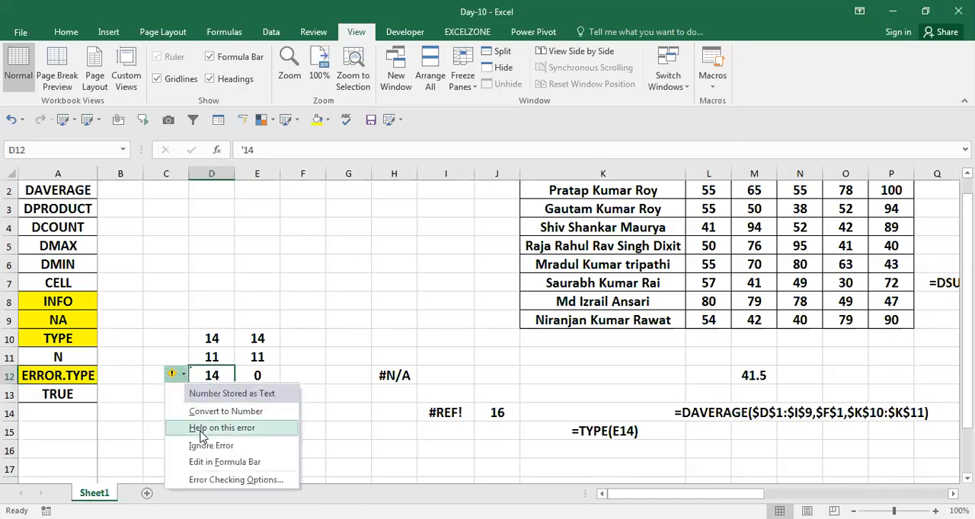
pyautogui.click(202, 447)
# Step: Review the N formulas in E10 to E13 against their source values in column D
pyautogui.click(258, 357)
pyautogui.click(272, 342)
pyautogui.press('Up')
pyautogui.press('Left')
pyautogui.press('Down')
pyautogui.press('Down')
pyautogui.press('Right')
pyautogui.press('Right')
pyautogui.press('Left')
pyautogui.press('Down')
pyautogui.press('Down')
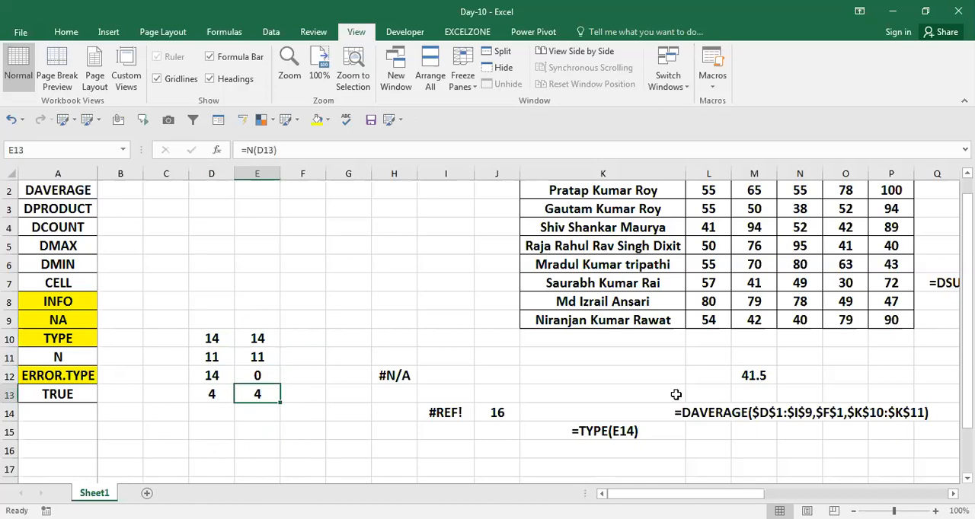
# Step: Total the sample values in D14 with =SUM(D10:D13)
pyautogui.press('Left')
pyautogui.press('Down')
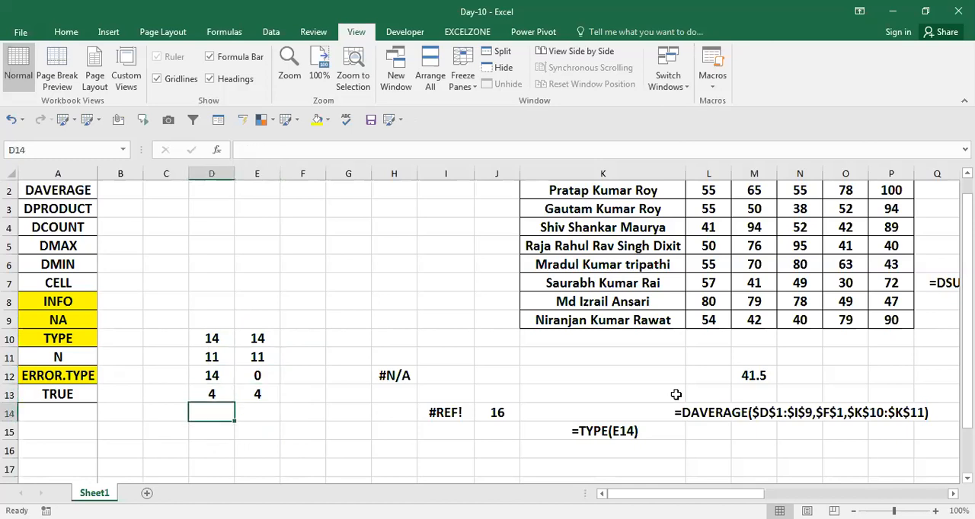
pyautogui.write('=njun')
pyautogui.press('Tab')
pyautogui.press('Left')
pyautogui.write('=')
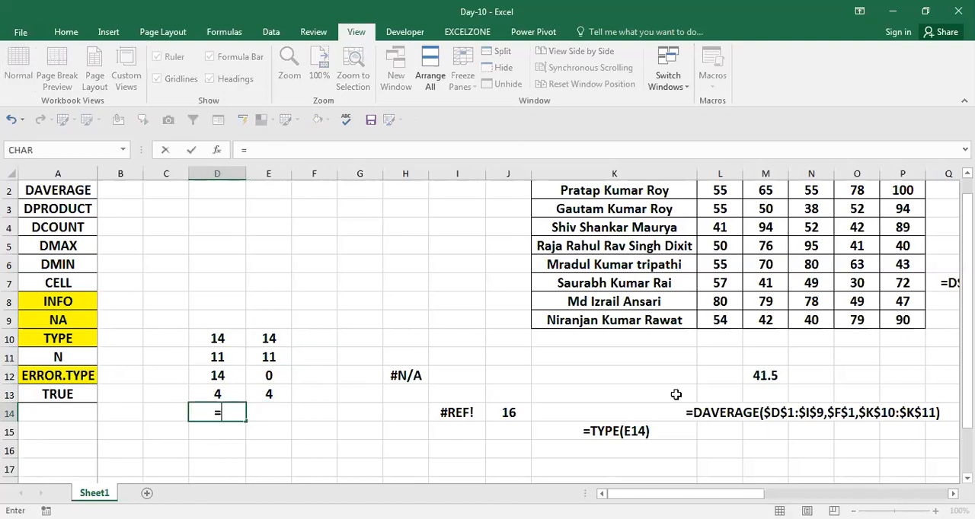
pyautogui.hotkey('alt', '=')
pyautogui.hotkey('alt', '=')
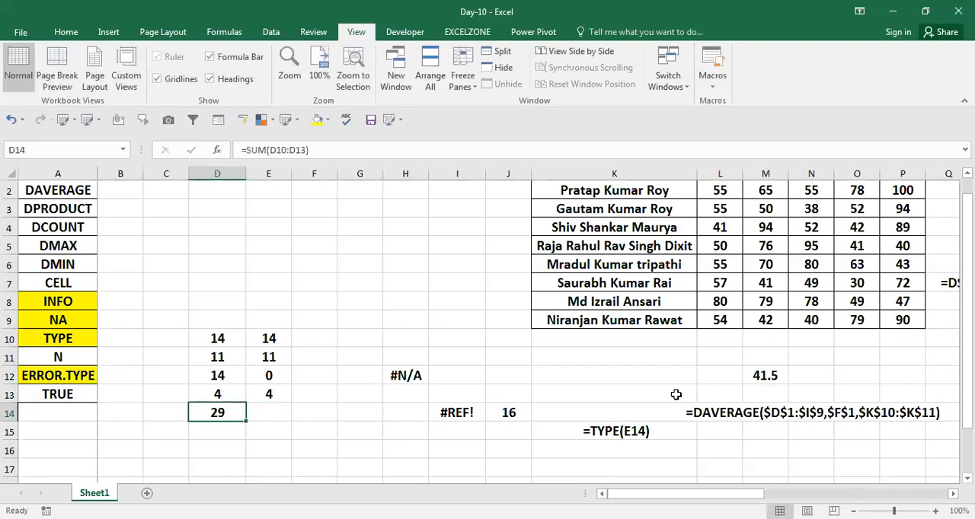
# Step: Compare the text value in D12 with its N formula in E12 and the sum in D14
pyautogui.hotkey('ctrl', 'b')
pyautogui.press('Up')
pyautogui.press('Up')
pyautogui.press('Up')
pyautogui.press('Down')
pyautogui.press('Right')
pyautogui.press('Left')
pyautogui.press('Right')
pyautogui.press('Left')
pyautogui.press('Right')
pyautogui.press('Left')
pyautogui.press('Down')
pyautogui.press('Right')
pyautogui.press('Up')
pyautogui.press('Up')
pyautogui.press('Up')
pyautogui.press('Down')
pyautogui.press('Down')
pyautogui.press('Left')
pyautogui.press('Right')
pyautogui.press('Left')
pyautogui.press('Right')
pyautogui.press('Left')
pyautogui.press('Right')
pyautogui.press('Left')
pyautogui.press('Right')
pyautogui.press('Left')
pyautogui.press('Right')
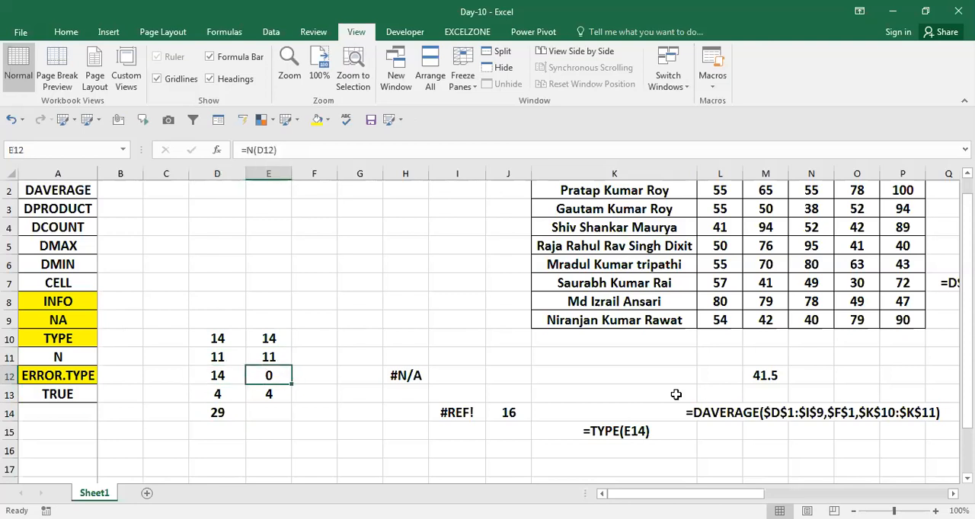
# Step: Compare the number stored as text in D12 with its N formula in E12 and the neighbouring rows
pyautogui.press('Left')
pyautogui.press('Right')
pyautogui.press('Left')
pyautogui.press('Right')
pyautogui.press('Left')
pyautogui.press('Right')
pyautogui.press('Left')
pyautogui.press('Right')
pyautogui.press('Left')
pyautogui.press('Right')
pyautogui.press('Right')
pyautogui.press('Left')
pyautogui.press('Right')
pyautogui.press('Left')
pyautogui.press('Left')
pyautogui.press('Up')
pyautogui.press('Up')
pyautogui.press('Right')
pyautogui.press('Left')
pyautogui.press('Down')
pyautogui.press('Right')
pyautogui.press('Down')
pyautogui.press('Left')
pyautogui.press('Right')
pyautogui.press('Left')
pyautogui.press('Up')
pyautogui.press('Down')
pyautogui.press('Right')
pyautogui.press('Down')
pyautogui.press('Left')
pyautogui.press('Up')
pyautogui.press('Down')
pyautogui.press('Up')
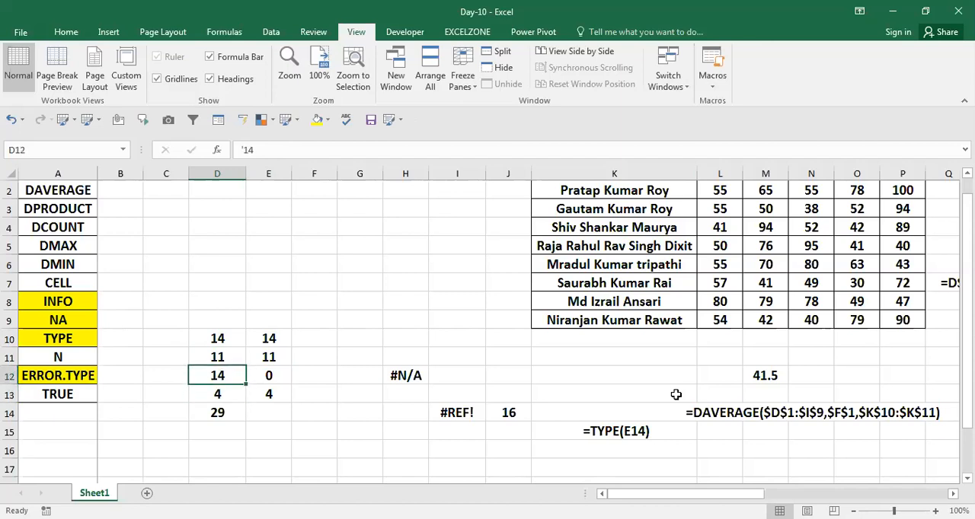
# Step: Re-enter D12 as the real number 14 and check the N results and the sum in D14
pyautogui.write('14')
pyautogui.press('Return')
pyautogui.press('Up')
pyautogui.press('Right')
pyautogui.press('Down')
pyautogui.press('Down')
pyautogui.press('Left')
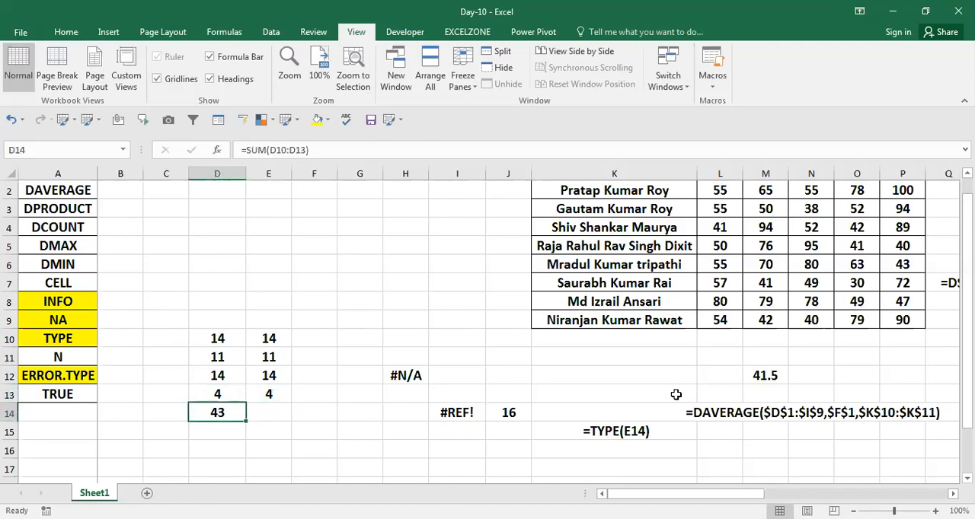
pyautogui.press('Up')
pyautogui.press('Up')
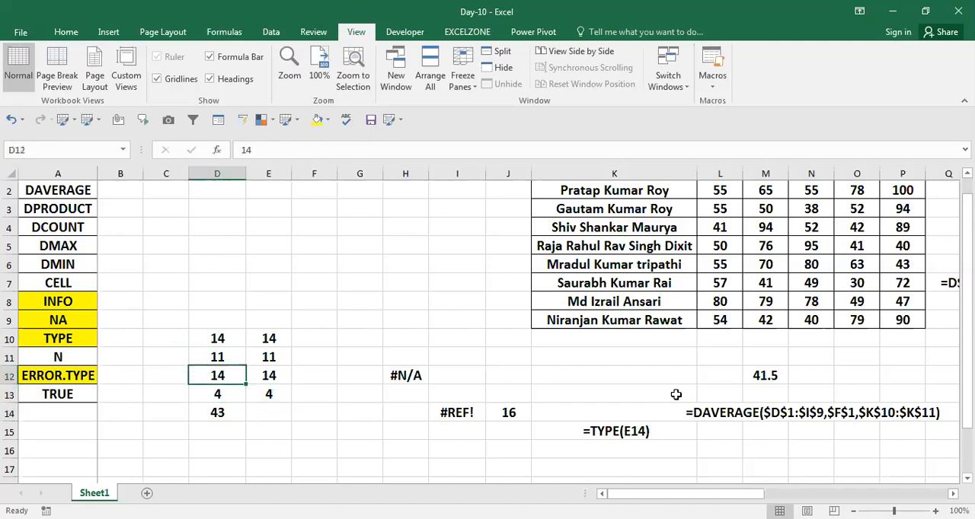
# Step: Copy the N formula from E12 into G7 so that it is displayed as the text =N(D12)
pyautogui.press('Right')
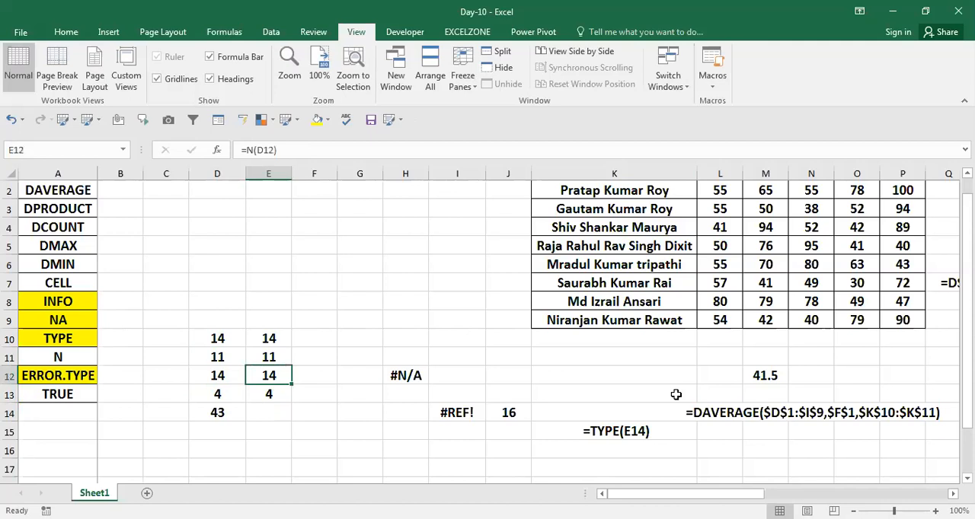
pyautogui.press('F2')
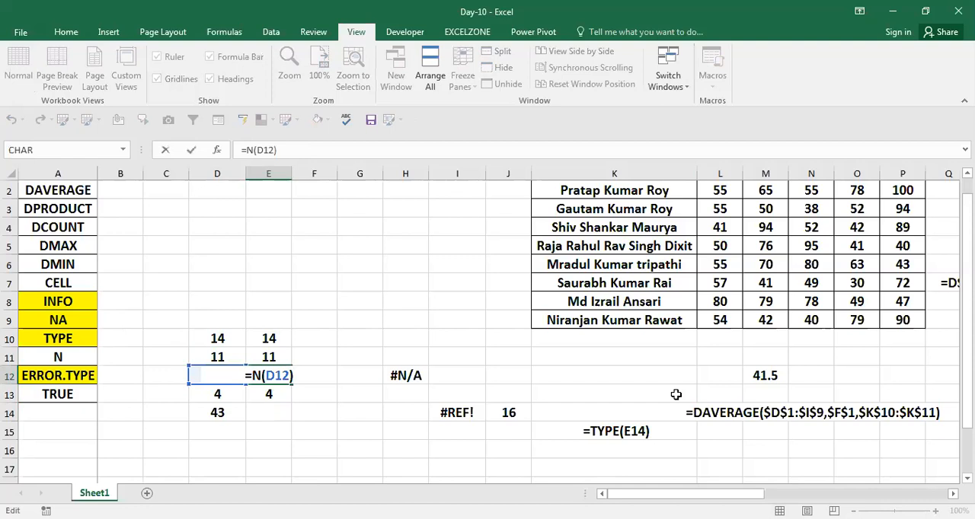
pyautogui.click(676, 395)
pyautogui.press('Up')
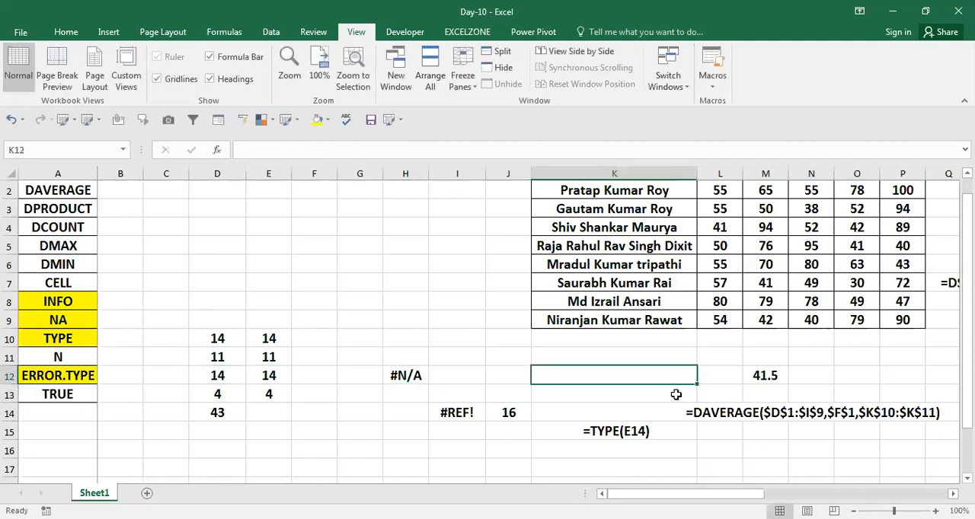
pyautogui.press('Left')
pyautogui.press('Left')
pyautogui.press('Left')
pyautogui.press('Left')
pyautogui.press('Up')
pyautogui.press('Up')
pyautogui.press('Up')
pyautogui.press('Up')
pyautogui.press('Up')
pyautogui.write('=N(D12)')
pyautogui.press('Return')
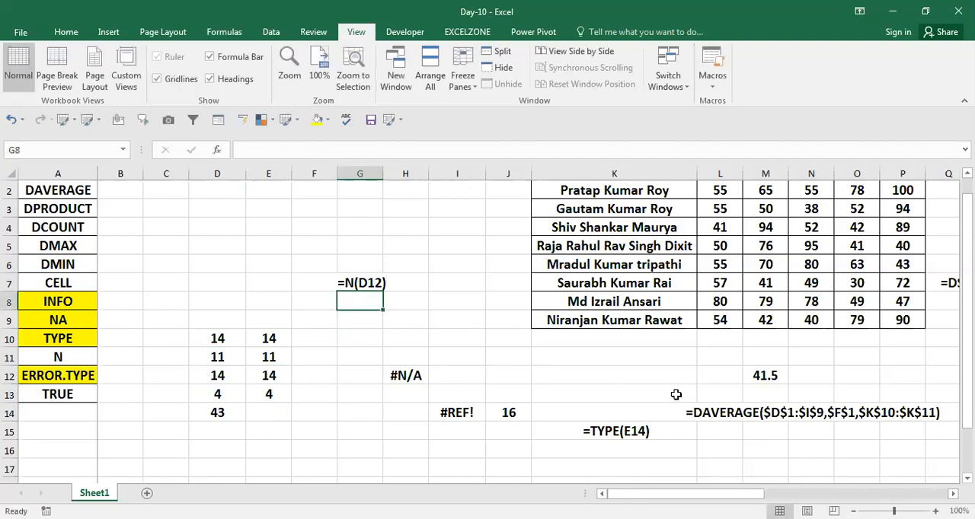
pyautogui.press('Left')
pyautogui.press('Left')
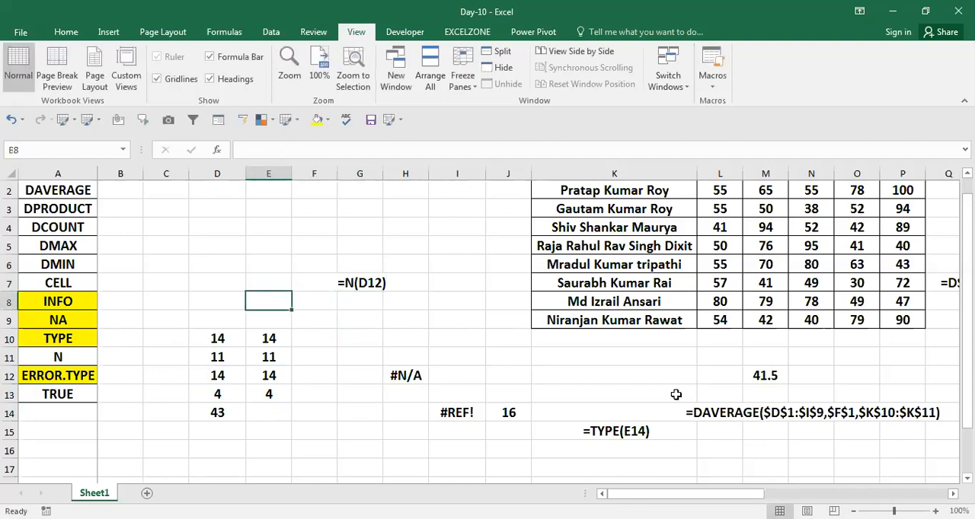
pyautogui.press('Left')
pyautogui.press('Left')
pyautogui.press('Left')
pyautogui.press('Left')
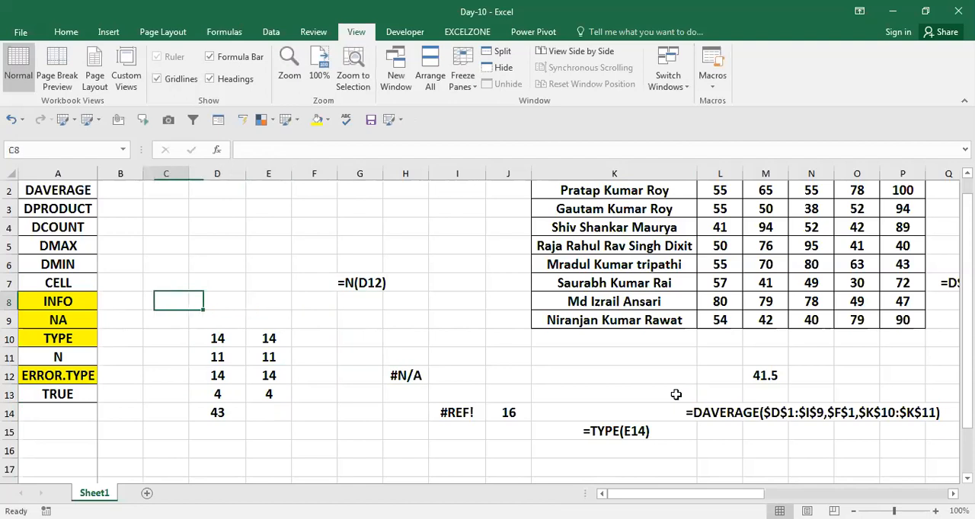
pyautogui.press('Down')
pyautogui.press('Down')
pyautogui.press('Down')
pyautogui.press('Down')
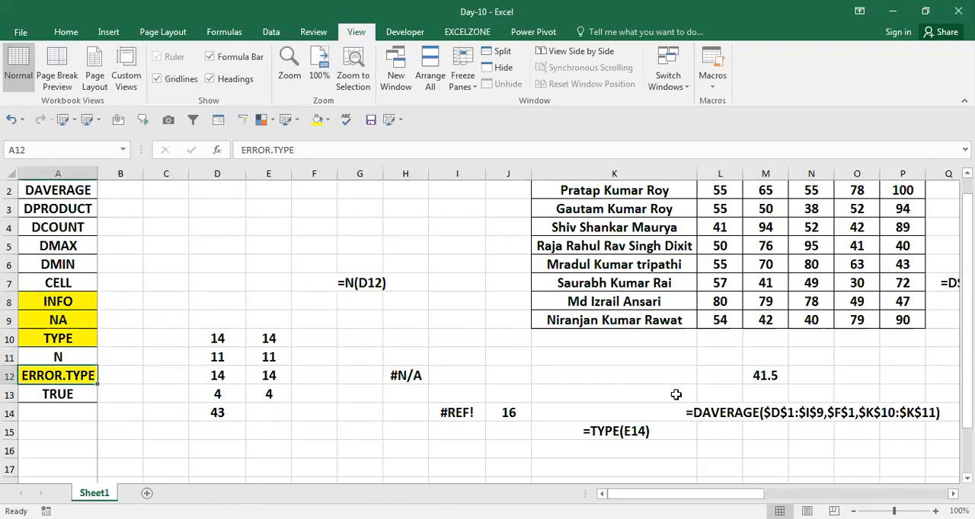
pyautogui.press('Right')
pyautogui.press('Right')
pyautogui.press('Right')
pyautogui.press('Right')
pyautogui.press('Down')
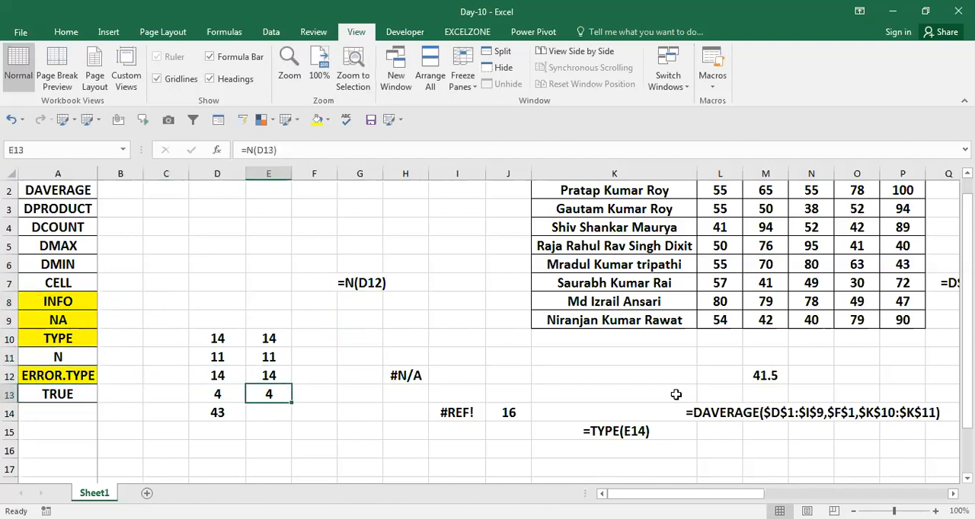
pyautogui.press('Right')
pyautogui.press('Down')
pyautogui.press('Down')
pyautogui.write('=')
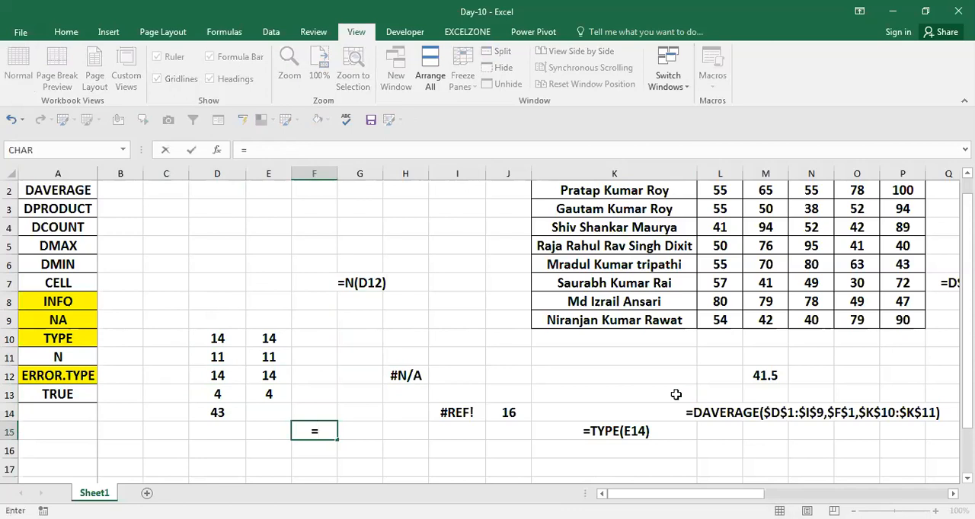
pyautogui.press('Escape')
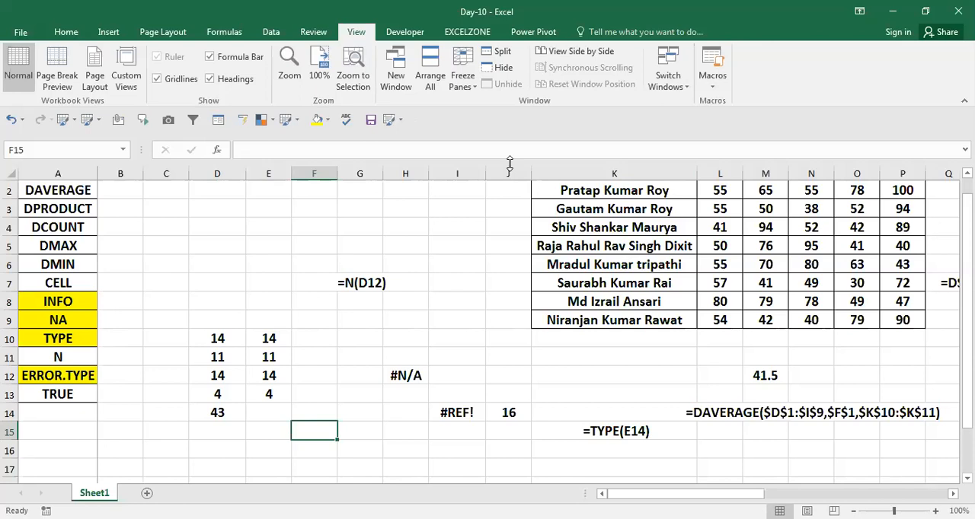
# Step: Insert four blank columns at column C to make room beside the function list
pyautogui.hotkey('alt', 'Tab')
pyautogui.press('Left')
pyautogui.press('Left')
pyautogui.press('Left')
pyautogui.hotkey('ctrl', 'space')
pyautogui.hotkey('ctrl', 'shift', '=')
pyautogui.hotkey('ctrl', 'shift', '=')
pyautogui.hotkey('ctrl', 'shift', '=')
pyautogui.hotkey('ctrl', 'shift', '=')
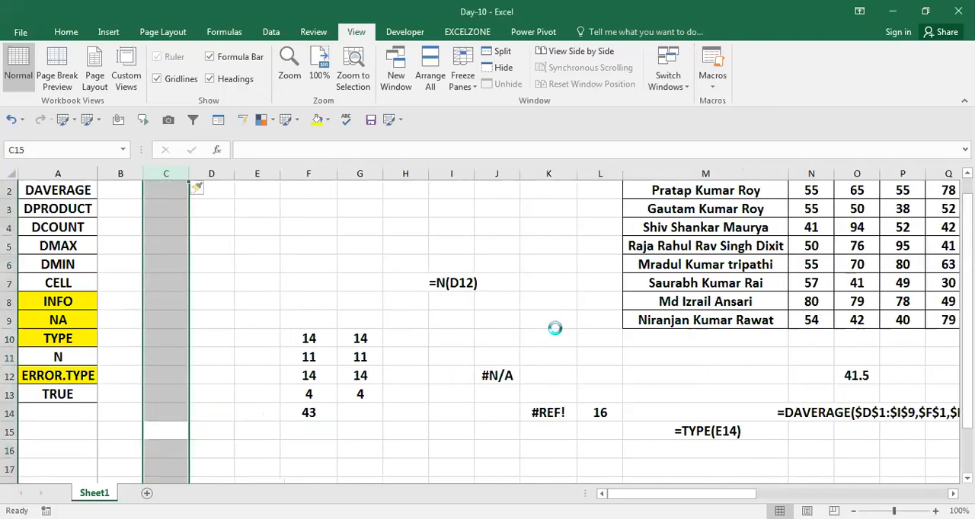
# Step: Enter the formula =ERROR.TYPE(7) in cell D9
pyautogui.press('Up')
pyautogui.press('Up')
pyautogui.press('Up')
pyautogui.press('Up')
pyautogui.press('Up')
pyautogui.press('Up')
pyautogui.press('Up')
pyautogui.press('Up')
pyautogui.press('Up')
pyautogui.press('Up')
pyautogui.press('Up')
pyautogui.press('Up')
pyautogui.press('Up')
pyautogui.press('Up')
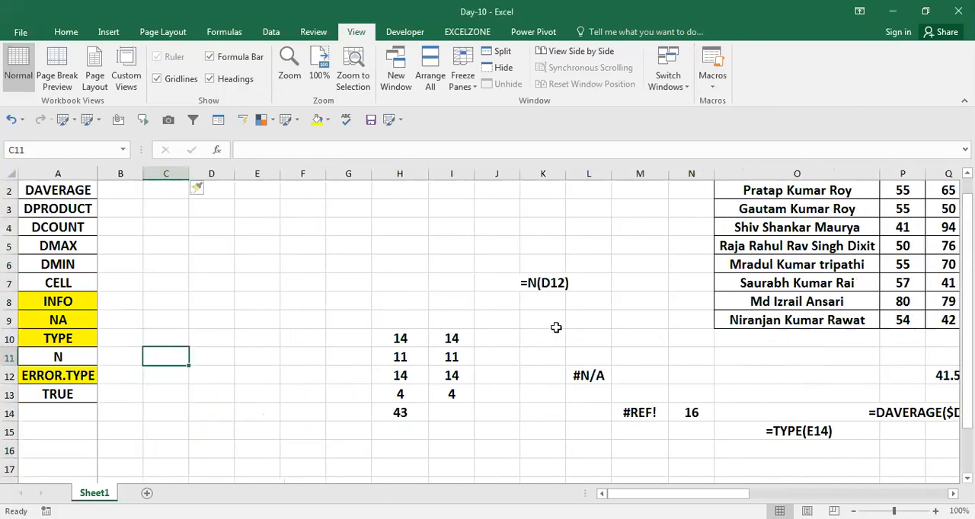
pyautogui.press('Down')
pyautogui.press('Down')
pyautogui.press('Down')
pyautogui.press('Down')
pyautogui.press('Right')
pyautogui.press('Down')
pyautogui.press('Down')
pyautogui.press('Down')
pyautogui.press('Down')
pyautogui.write('=')
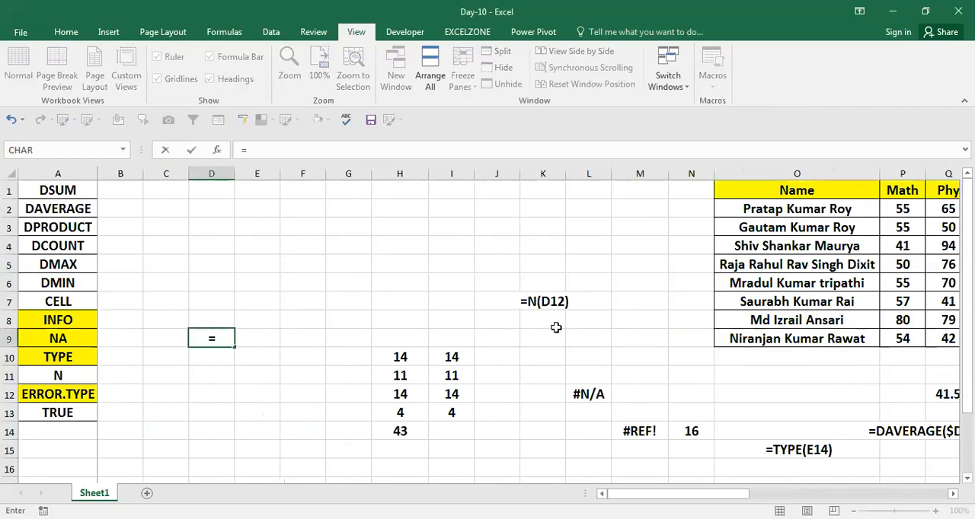
pyautogui.write('ERROR.TYPE(')
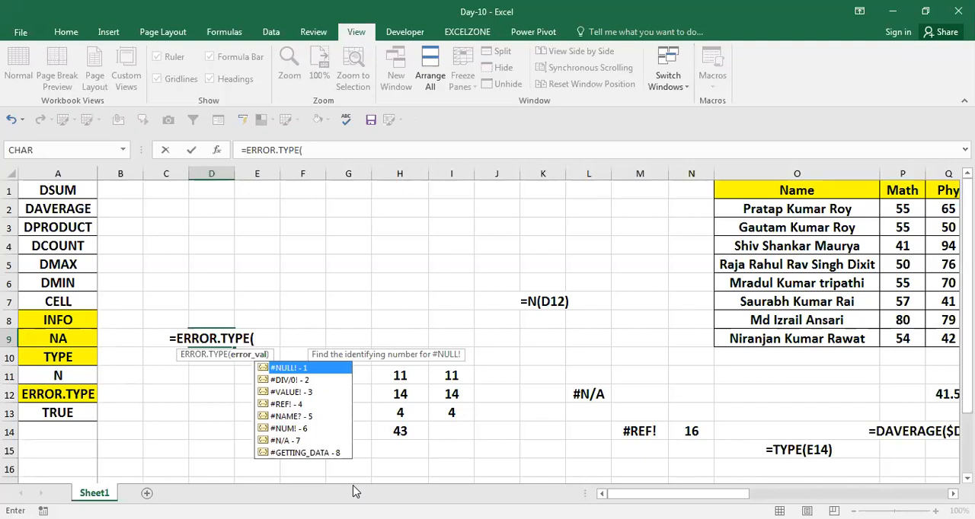
pyautogui.write('7')
pyautogui.hotkey('ctrl', 'Return')
# Step: Try the arguments 1 and 2 in the ERROR.TYPE formula in D9
pyautogui.press('F2')
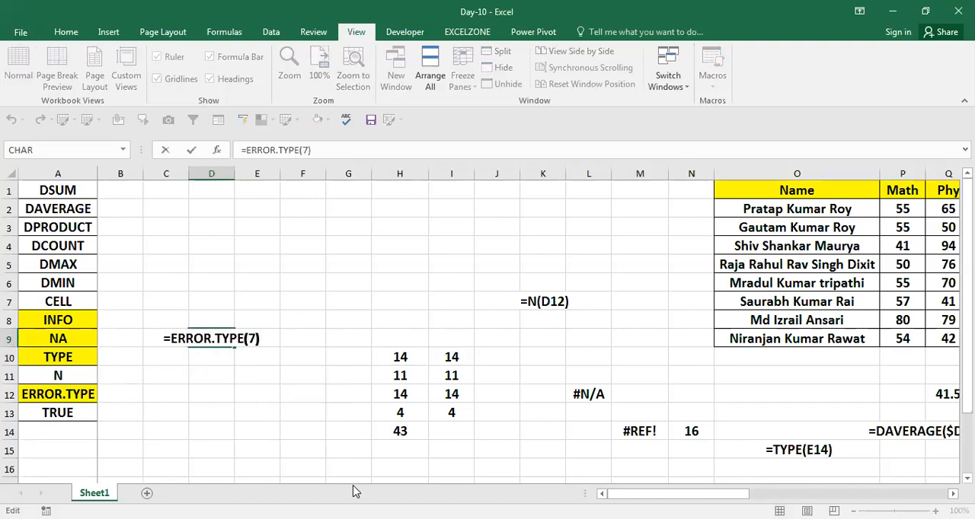
pyautogui.press('Left')
pyautogui.press('BackSpace')
pyautogui.write('1')
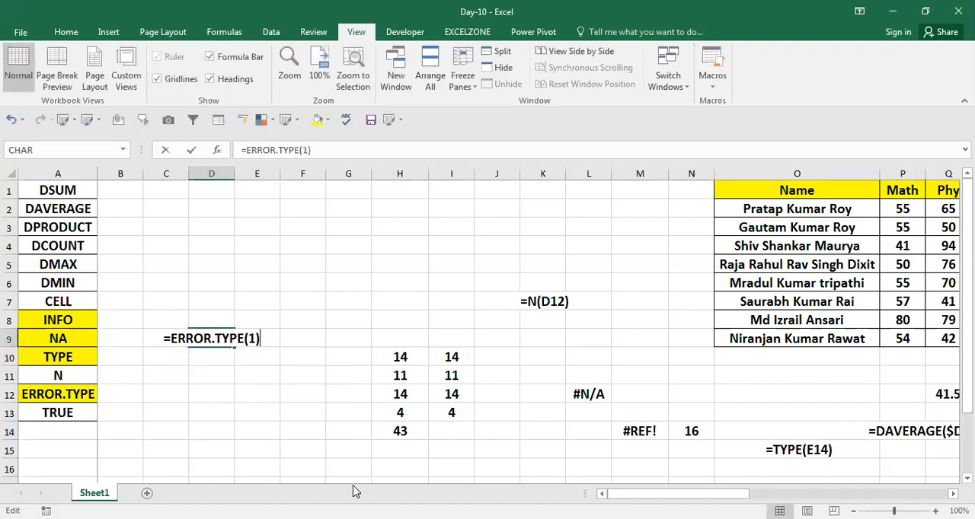
pyautogui.press('Left')
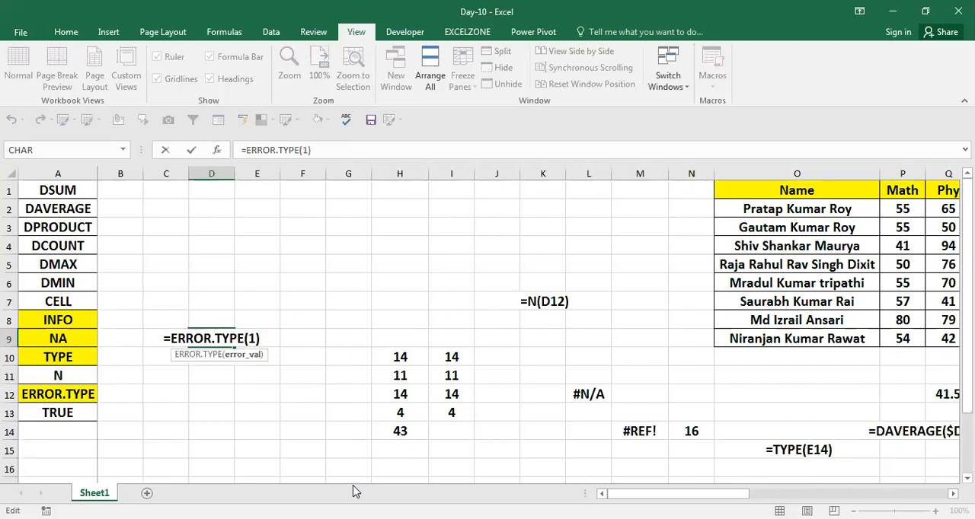
pyautogui.press('BackSpace')
pyautogui.write('2')
# Step: Set the ERROR.TYPE argument in D9 to the suggested error value #VALUE!
pyautogui.press('Left')
pyautogui.press('BackSpace')
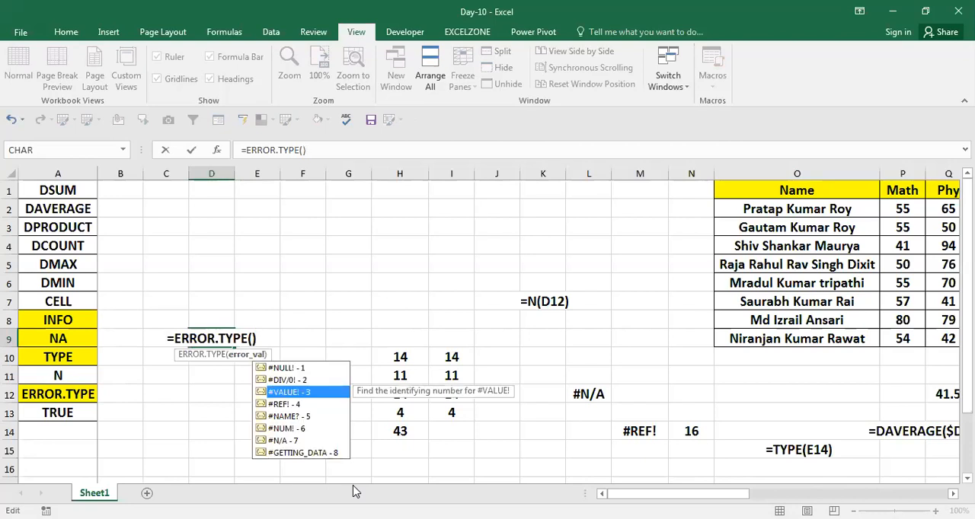
pyautogui.press('Tab')
pyautogui.press('Return')
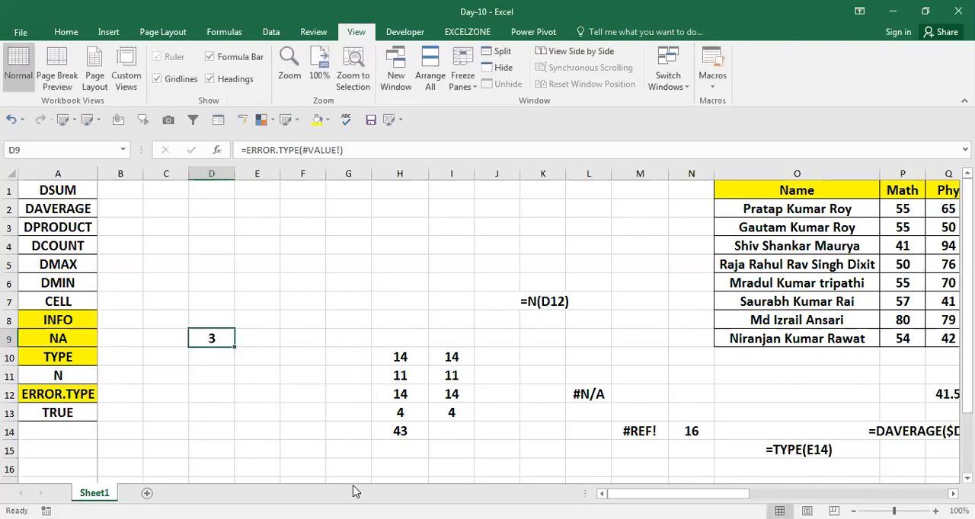
# Step: Copy the D9 formula into E9 as displayed text, =ERROR.TYPE(#VALUE!)
pyautogui.press('F2')
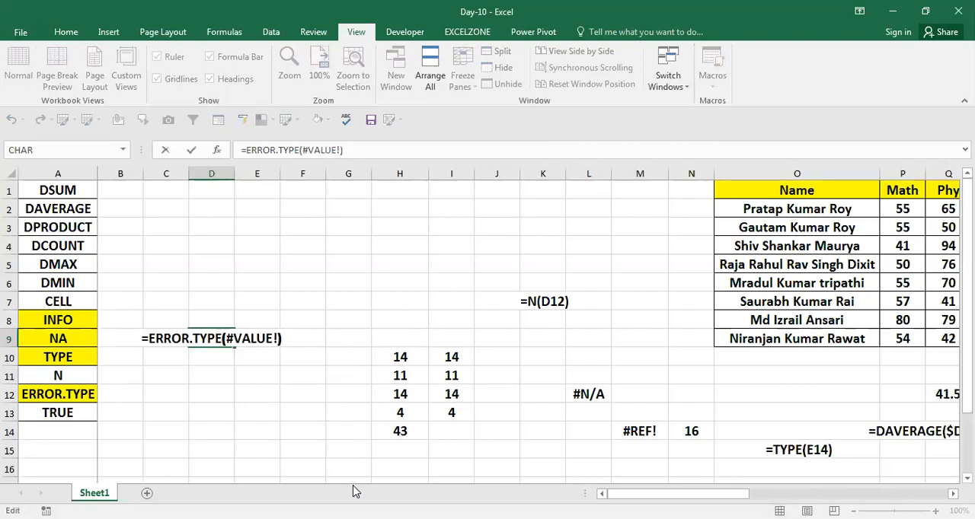
pyautogui.press('Escape')
pyautogui.press('F2')
pyautogui.press('Return')
pyautogui.press('Up')
pyautogui.press('Right')
pyautogui.write('=ERROR.TYPE(#VALUE!)')
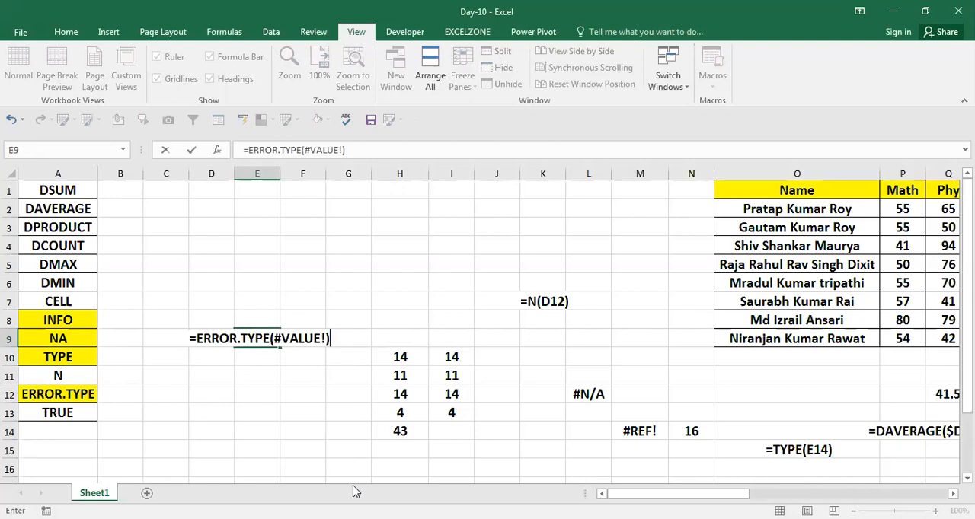
pyautogui.press('Return')
# Step: Enter the sample values 454, 454, #N/A and 64 in cells E12 to E15
pyautogui.press('Down')
pyautogui.press('Down')
pyautogui.press('Down')
pyautogui.press('Up')
pyautogui.write('454')
pyautogui.press('Return')
pyautogui.write('454')
pyautogui.press('Return')
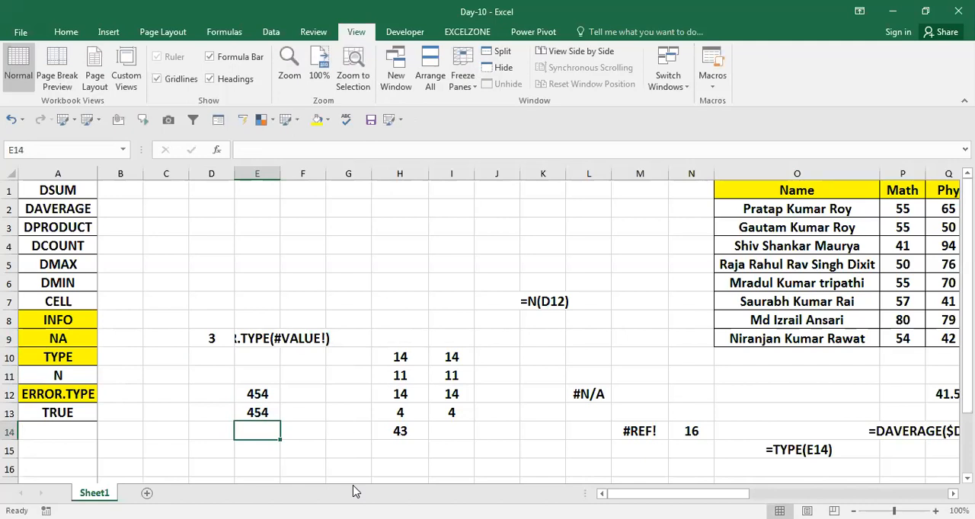
pyautogui.write('#')
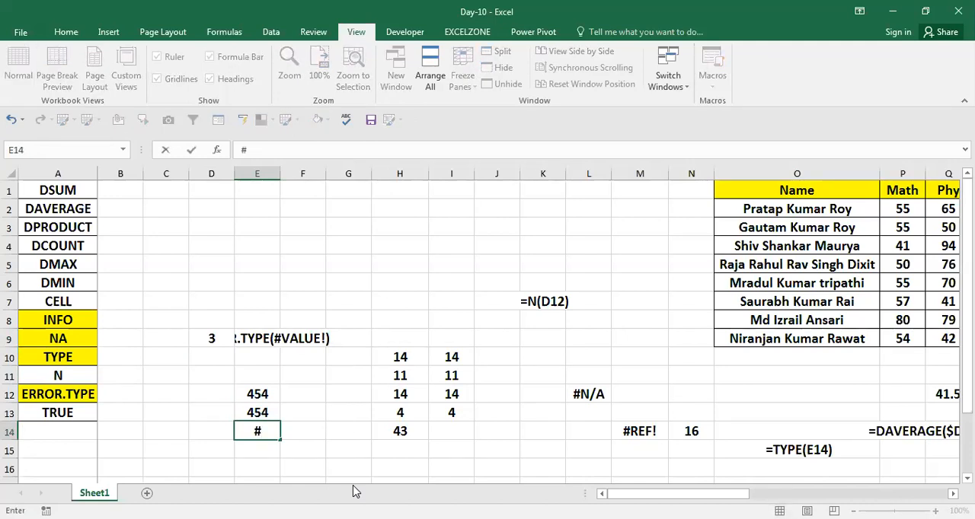
pyautogui.write('n/a')
pyautogui.press('Return')
pyautogui.write('64')
pyautogui.press('Return')
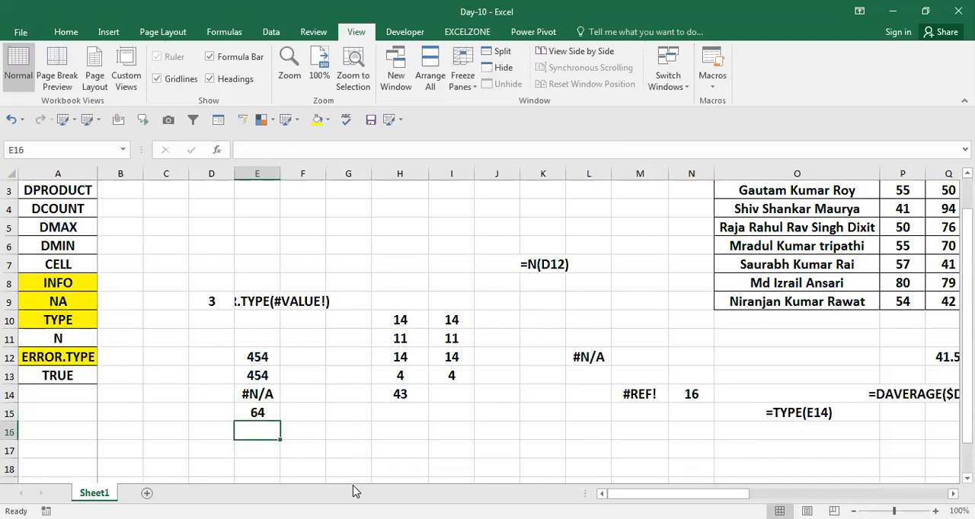
# Step: Total the sample values in E16 with =SUM(E12:E15)
pyautogui.write('=SUM(')
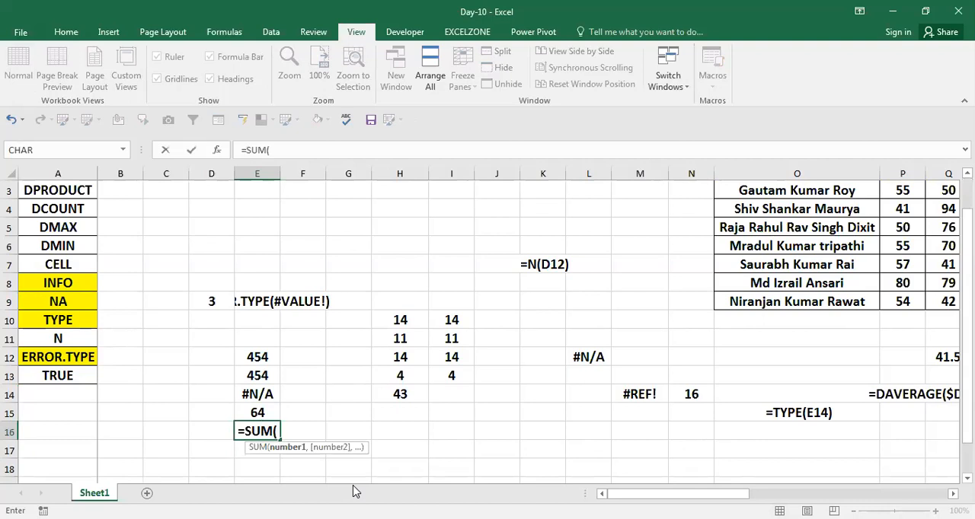
pyautogui.press('Up')
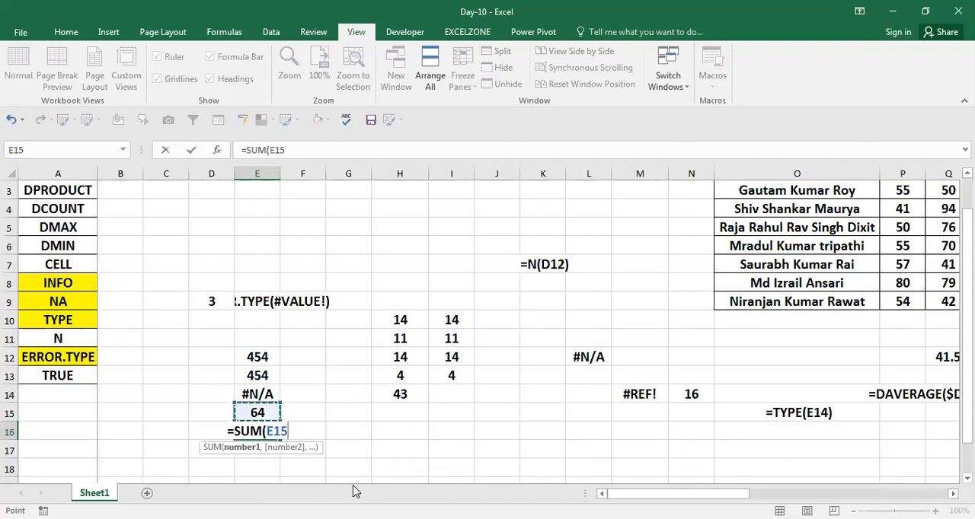
pyautogui.hotkey('shift', 'Up')
pyautogui.hotkey('shift', 'Up')
pyautogui.hotkey('shift', 'Up')
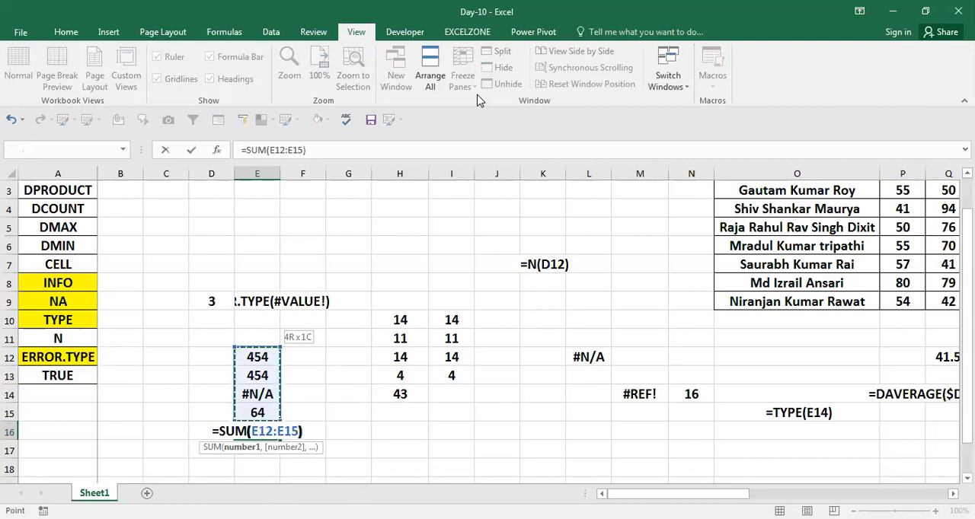
pyautogui.press('Return')
pyautogui.press('Up')
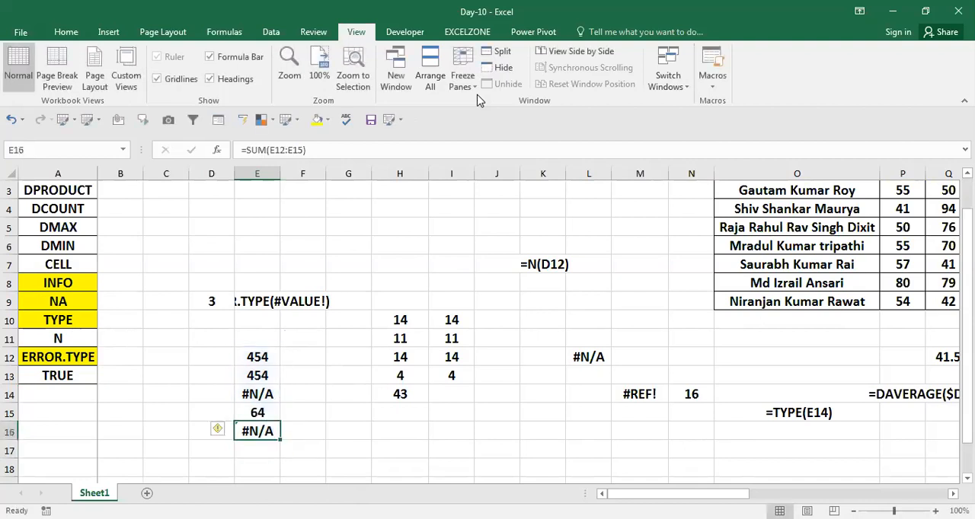
# Step: Examine the SUM formula in E16 and the range it references
pyautogui.press('F2')
pyautogui.press('Escape')
pyautogui.press('F2')
pyautogui.press('Escape')
pyautogui.press('F2')
pyautogui.press('Return')
pyautogui.press('Up')
pyautogui.press('F2')
pyautogui.press('Escape')
pyautogui.press('F2')
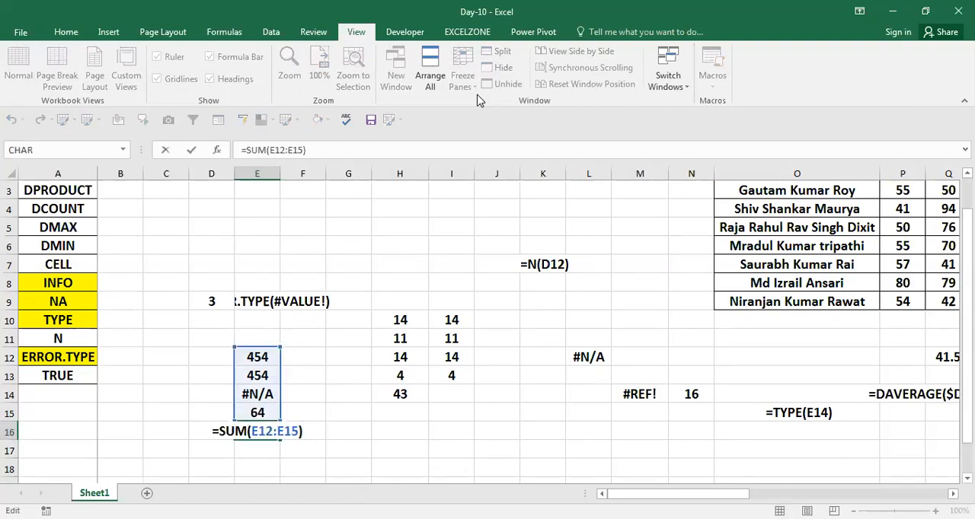
pyautogui.hotkey('shift', 'Left')
pyautogui.hotkey('shift', 'Left')
pyautogui.hotkey('shift', 'Left')
pyautogui.hotkey('shift', 'Left')
pyautogui.hotkey('shift', 'Left')
pyautogui.hotkey('shift', 'Left')
pyautogui.hotkey('shift', 'Left')
pyautogui.press('Return')
pyautogui.press('Up')
pyautogui.press('F2')
pyautogui.press('Escape')
pyautogui.hotkey('ctrl', 'Return')
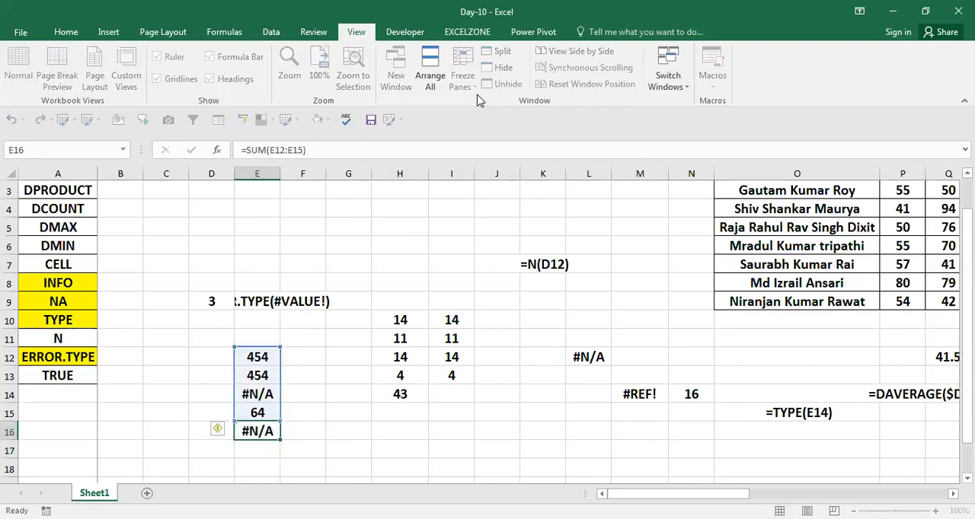
# Step: Replace the formula in E16 with =SUMIF(E12:E15,">0") to total only the positive numbers
pyautogui.write('=')
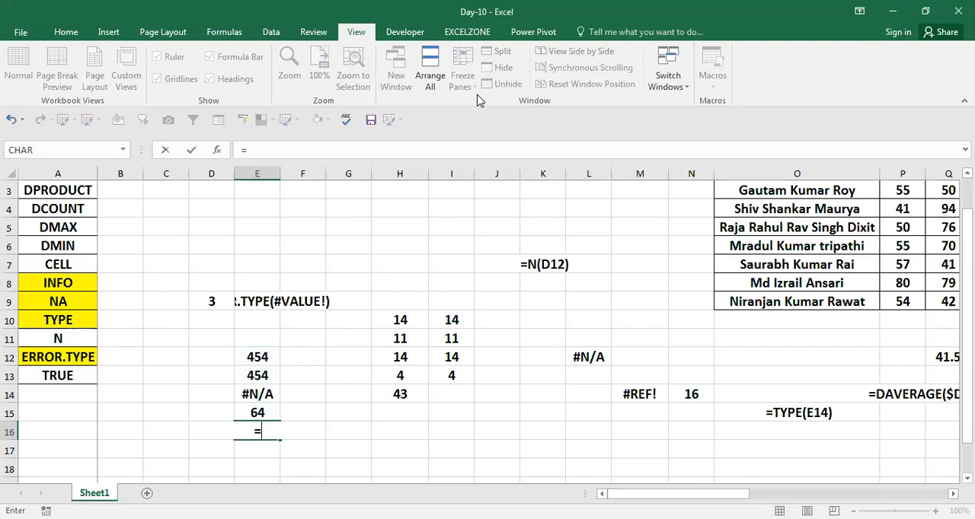
pyautogui.write('SUMIF(')
pyautogui.press('Up')
pyautogui.hotkey('shift', 'Up')
pyautogui.hotkey('shift', 'Up')
pyautogui.hotkey('shift', 'Up')
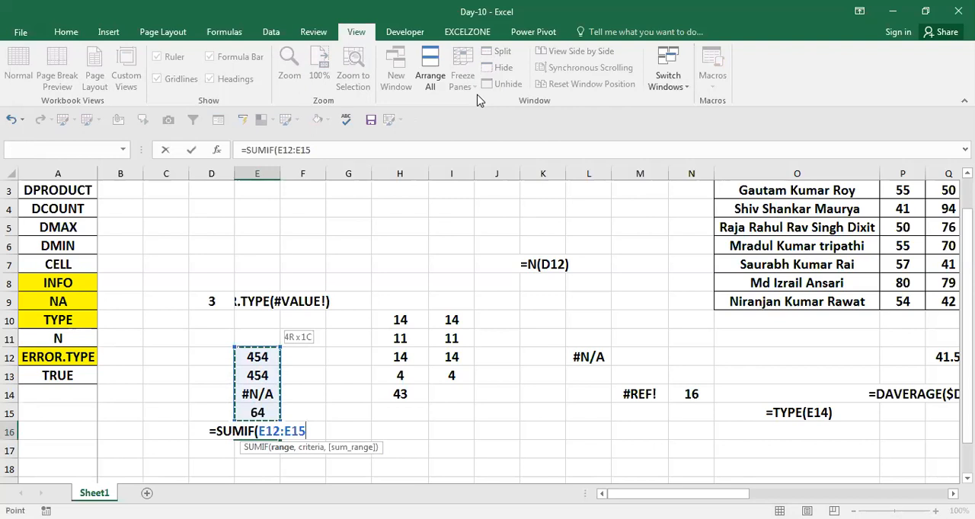
pyautogui.write(',"')
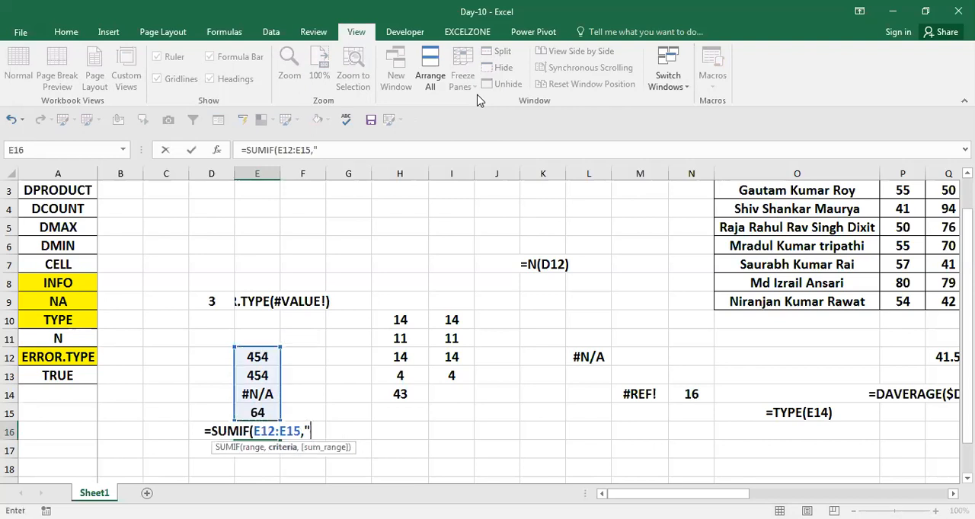
pyautogui.write('>0")')
pyautogui.press('Return')
pyautogui.press('Up')
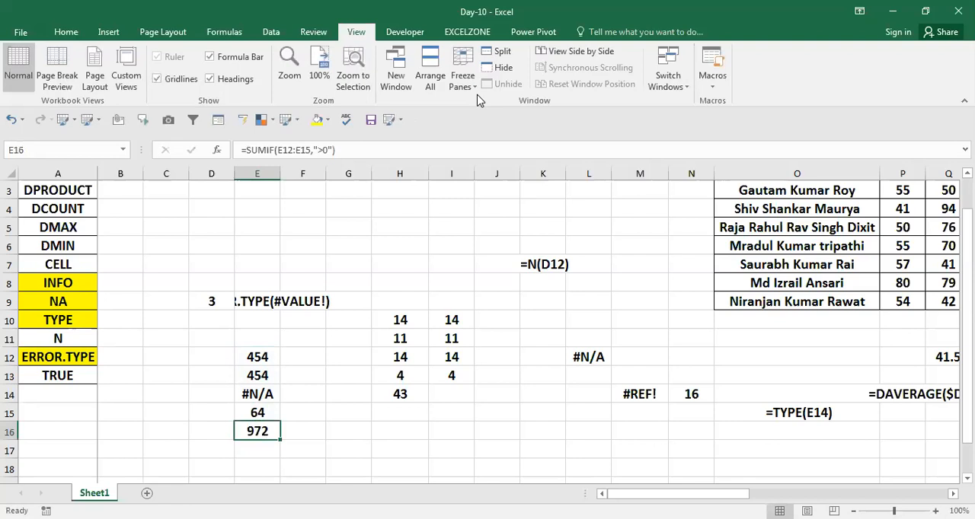
# Step: Copy the E16 formula into G16 as displayed text, =SUMIF(E12:E15,">0")
pyautogui.press('F2')
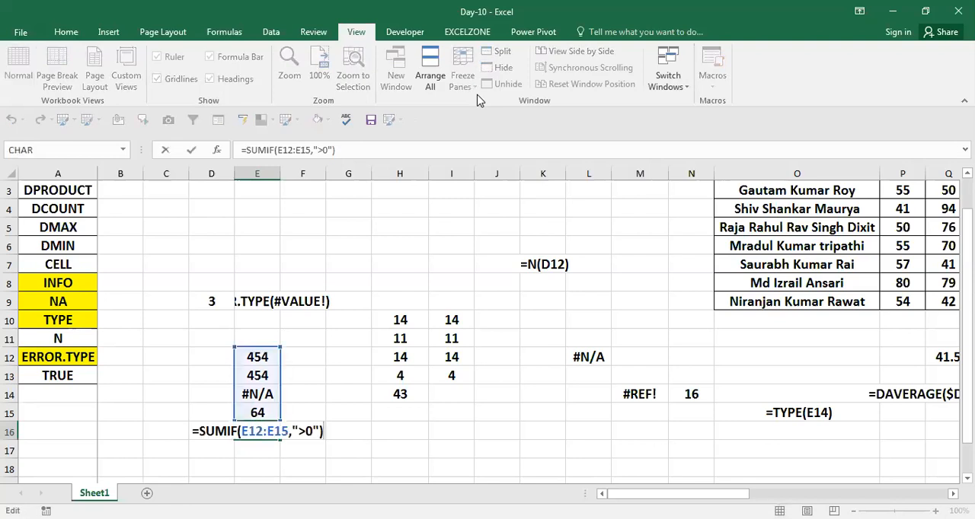
pyautogui.press('Return')
pyautogui.press('Up')
pyautogui.press('Right')
pyautogui.press('Right')
pyautogui.write("'")
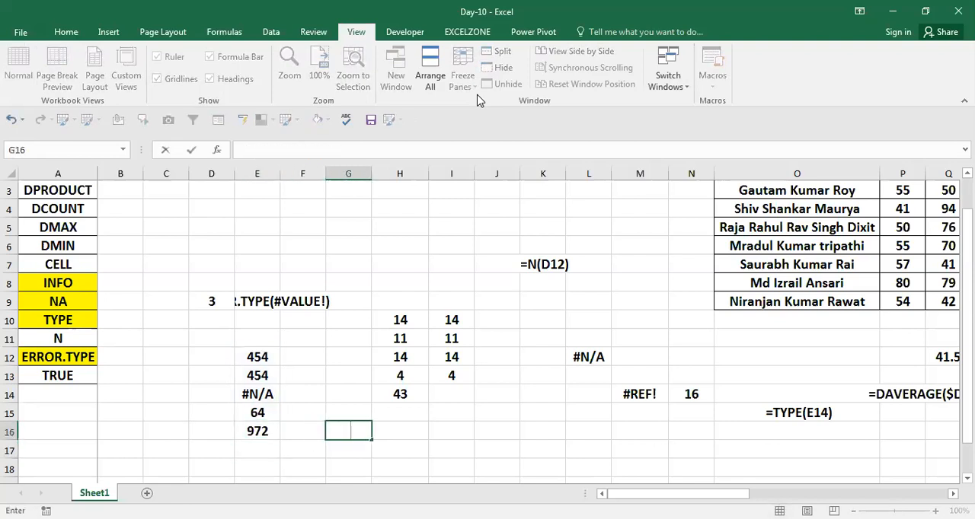
pyautogui.write('=SUMIF(E12:E15,">0")')
pyautogui.press('Return')
pyautogui.press('Left')
pyautogui.press('Left')
pyautogui.press('Up')
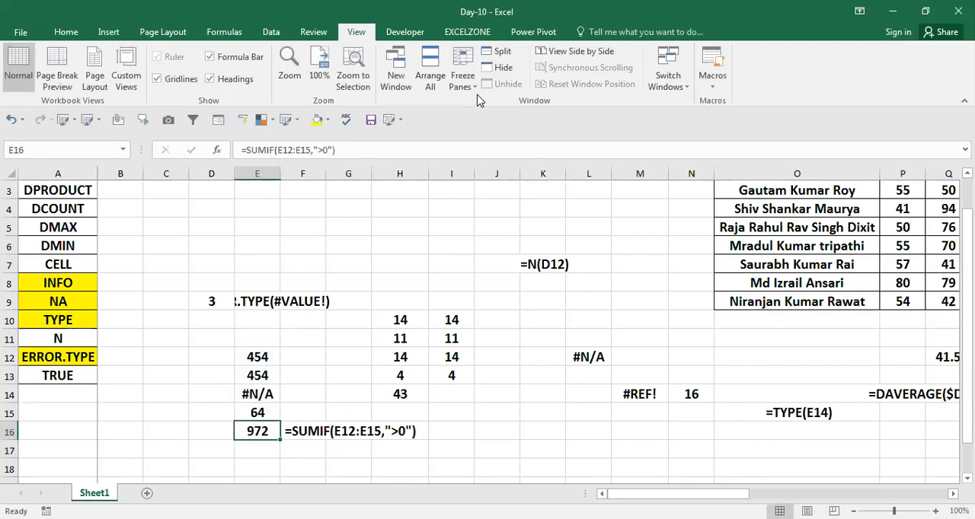
# Step: Examine the range and criteria arguments of the SUMIF formula in E16
pyautogui.press('F2')
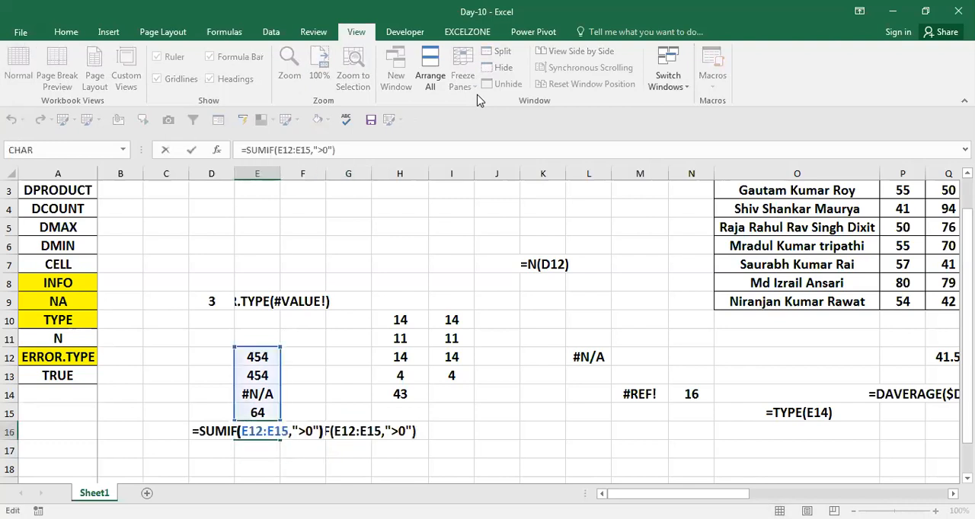
pyautogui.press('Left')
pyautogui.press('Left')
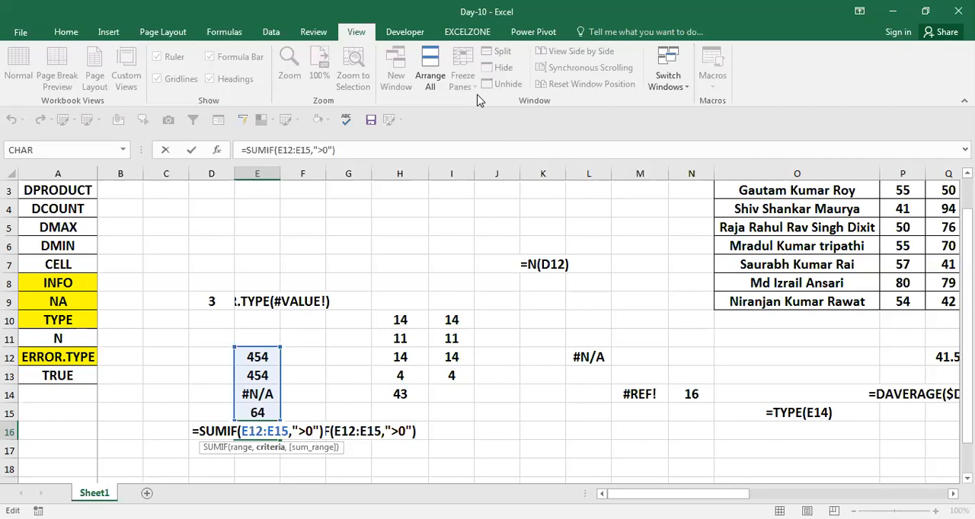
pyautogui.press('Escape')
pyautogui.press('Right')
pyautogui.press('Right')
pyautogui.press('Up')
pyautogui.press('Up')
pyautogui.press('Up')
pyautogui.press('Left')
pyautogui.press('Up')
pyautogui.press('Up')
pyautogui.press('Right')
pyautogui.press('Down')
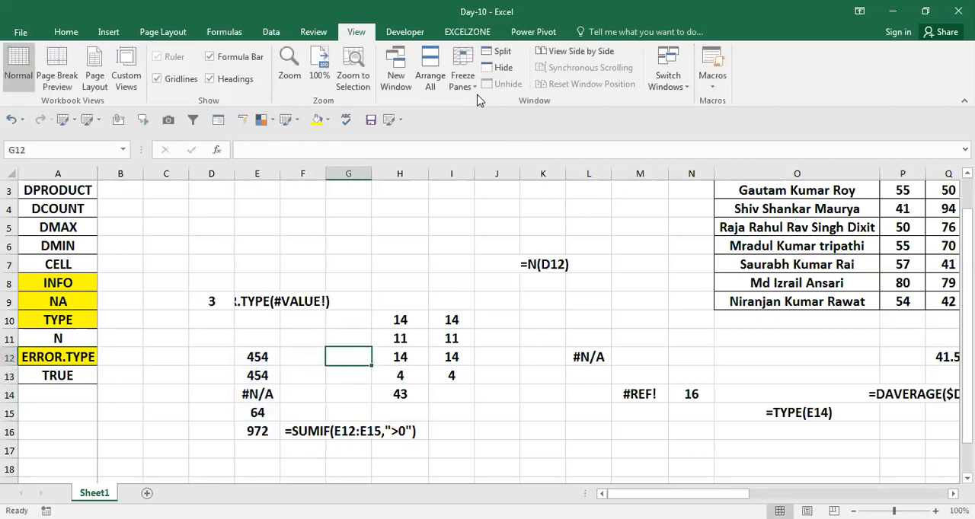
pyautogui.write('=')
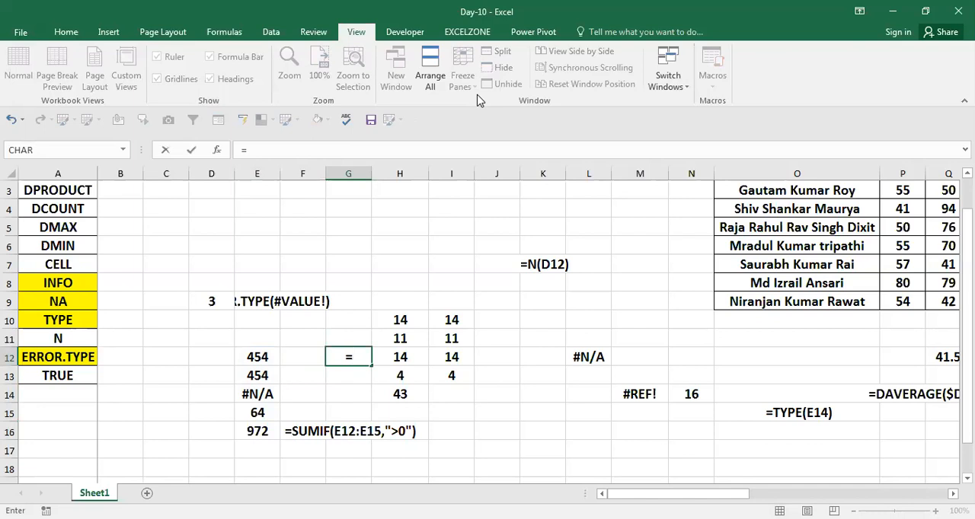
pyautogui.write('er')
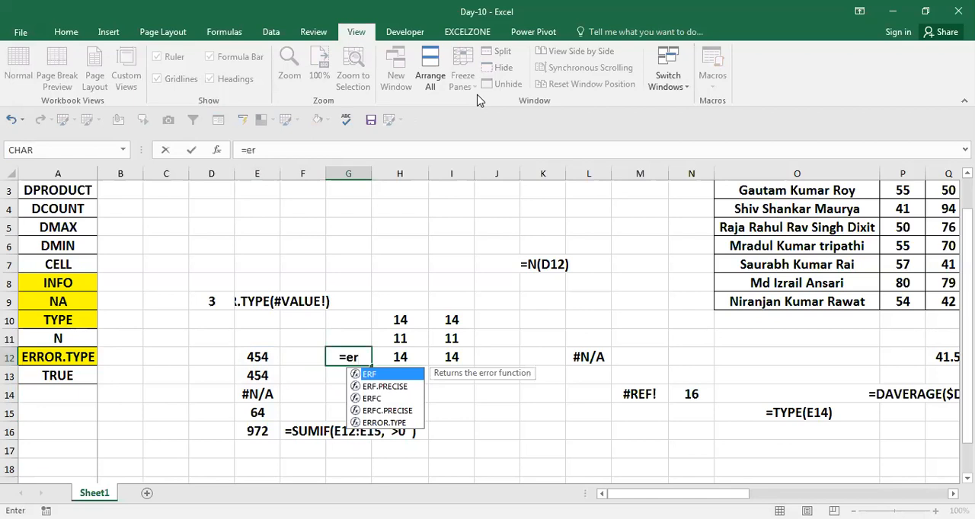
pyautogui.press('BackSpace')
pyautogui.press('BackSpace')
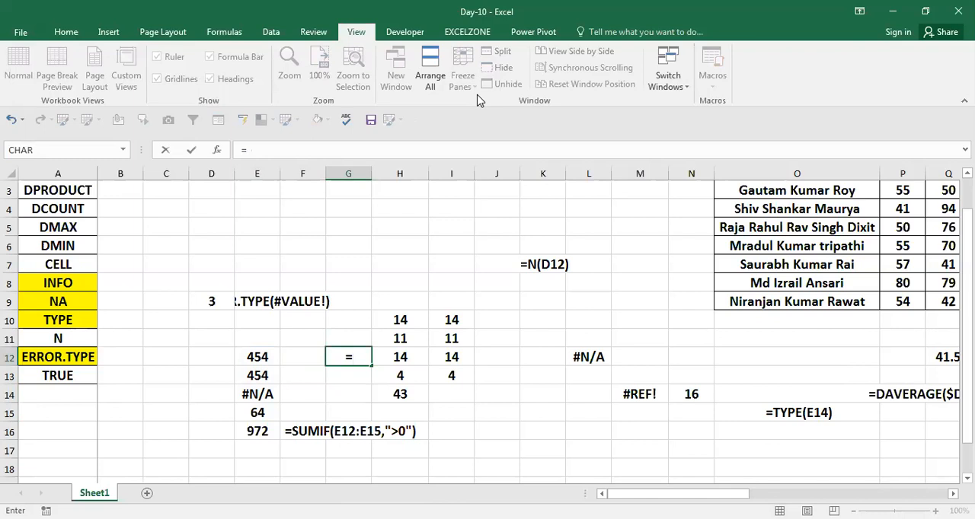
pyautogui.press('Escape')
# Step: Review the error values offered for the ERROR.TYPE argument using a trial formula in G12
pyautogui.press('Left')
pyautogui.press('Left')
pyautogui.press('Down')
pyautogui.press('Down')
pyautogui.press('Up')
pyautogui.press('Up')
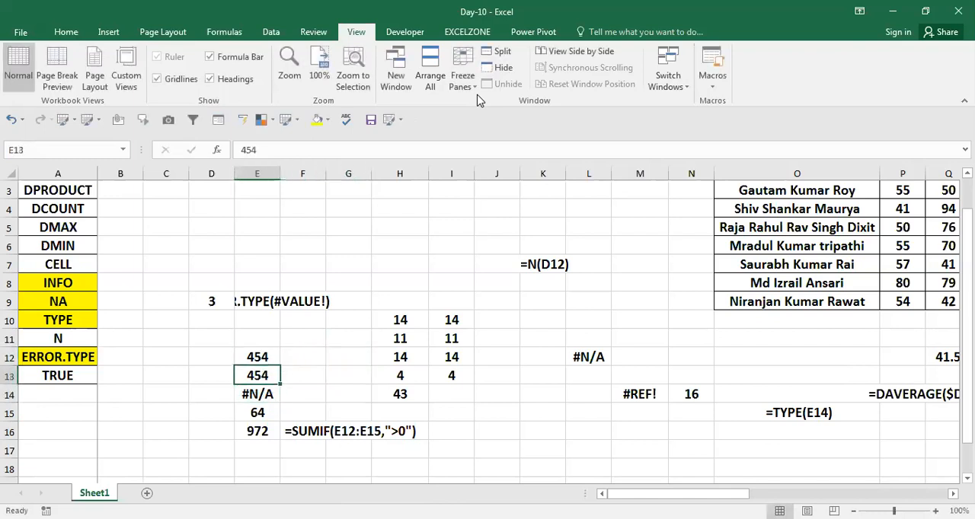
pyautogui.press('Right')
pyautogui.press('Right')
pyautogui.write('=')
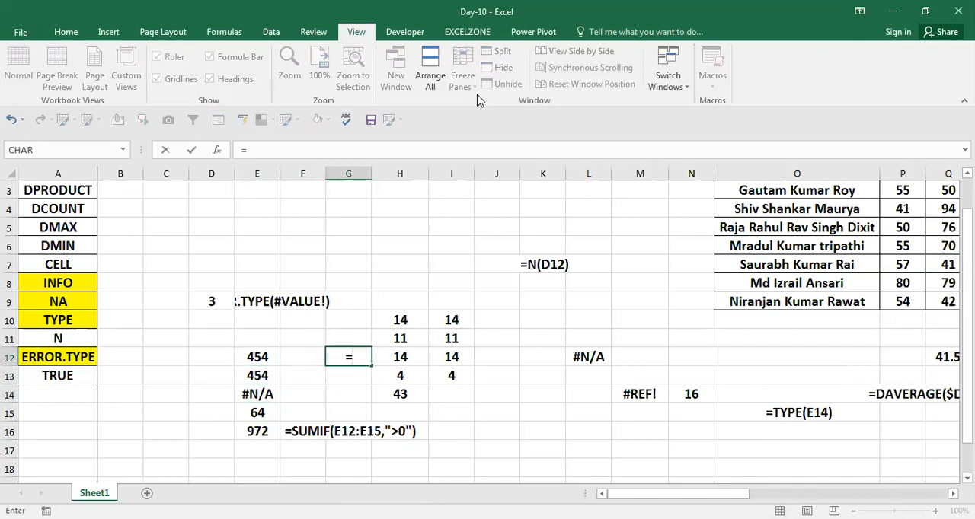
pyautogui.write('ne')
pyautogui.press('BackSpace')
pyautogui.press('BackSpace')
pyautogui.write('e')
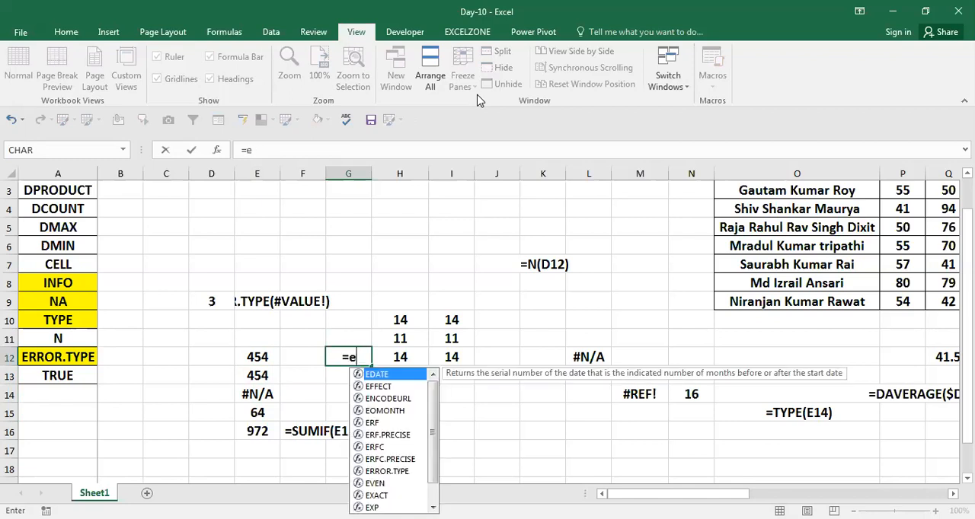
pyautogui.write('RROR.TYPE(')
pyautogui.press('Tab')
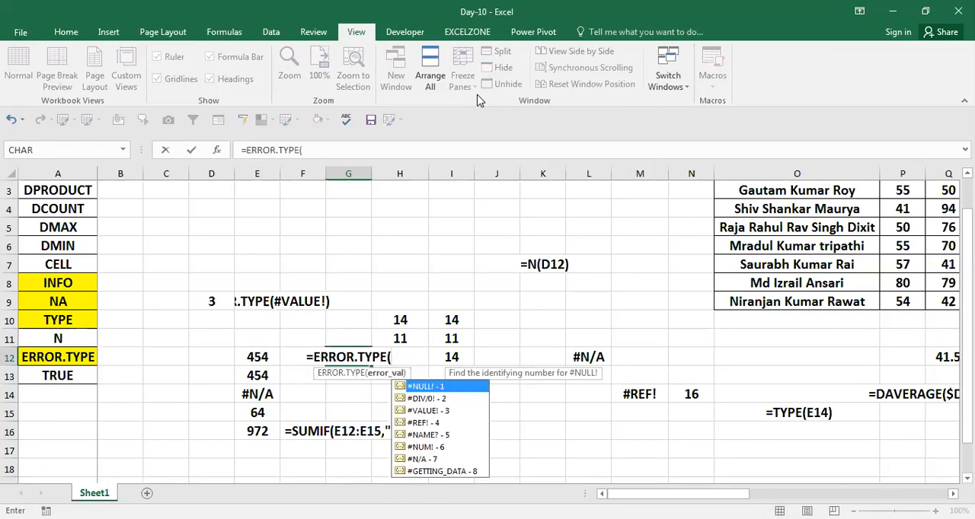
pyautogui.press('Escape')
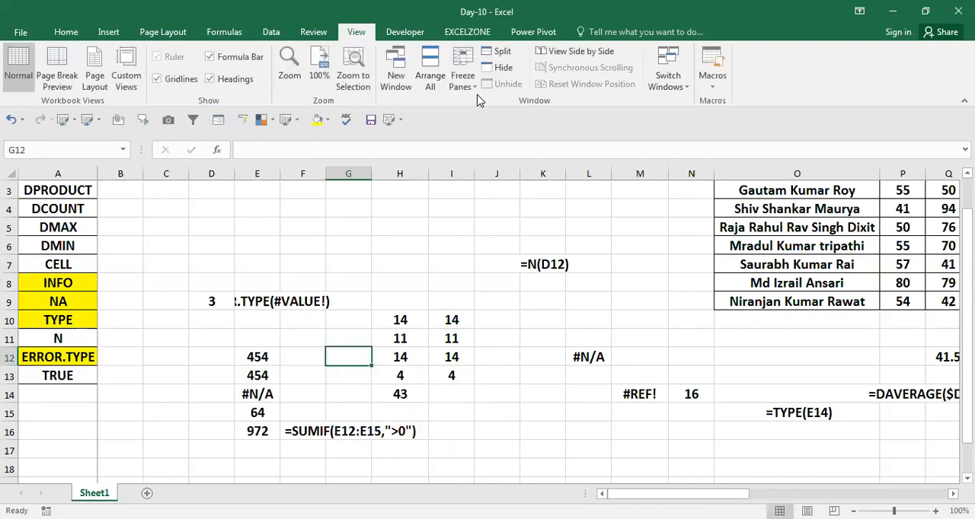
# Step: Enter FALSE in A14 below TRUE in the function list and make A13:A14 bold
pyautogui.press('Left')
pyautogui.press('Left')
pyautogui.press('Left')
pyautogui.press('Left')
pyautogui.press('Left')
pyautogui.press('Left')
pyautogui.press('Down')
pyautogui.press('Down')
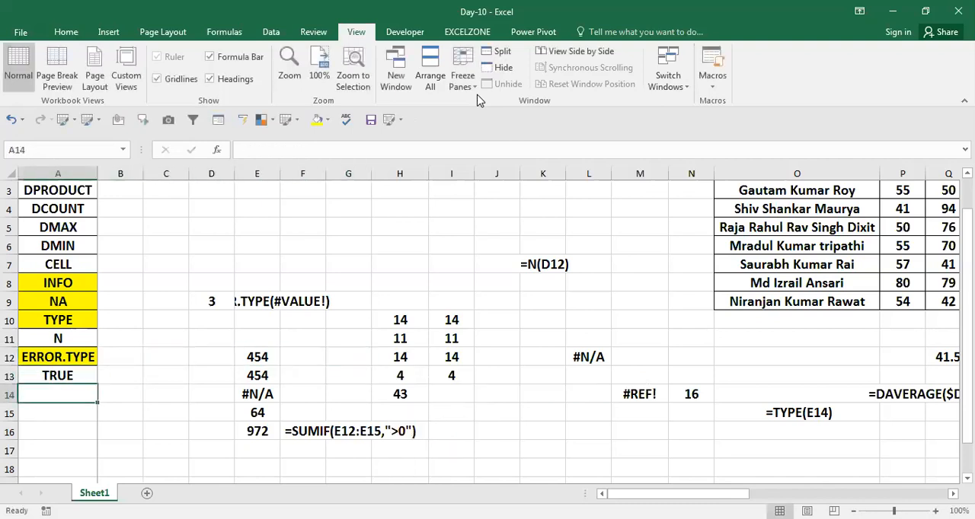
pyautogui.write('False')
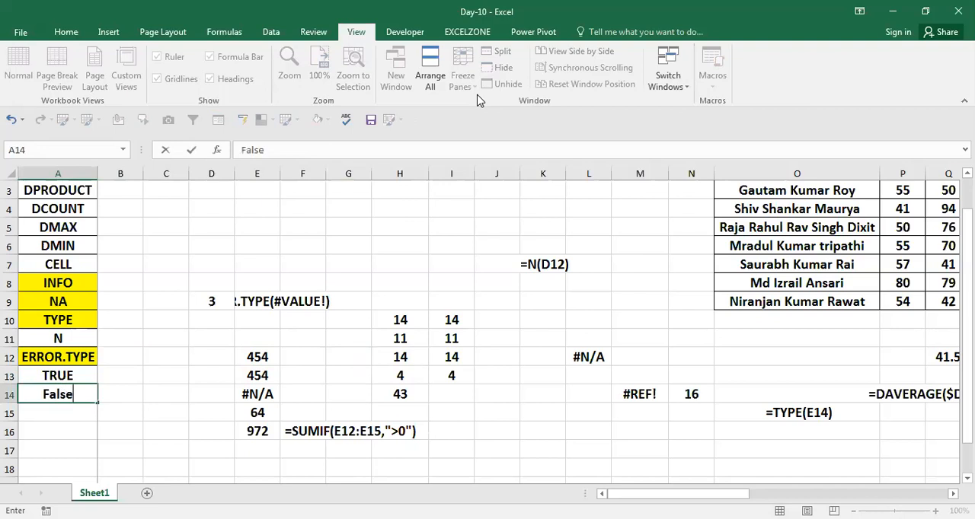
pyautogui.hotkey('ctrl', 'Return')
pyautogui.press('Up')
pyautogui.hotkey('shift', 'Down')
pyautogui.hotkey('ctrl', 'b')
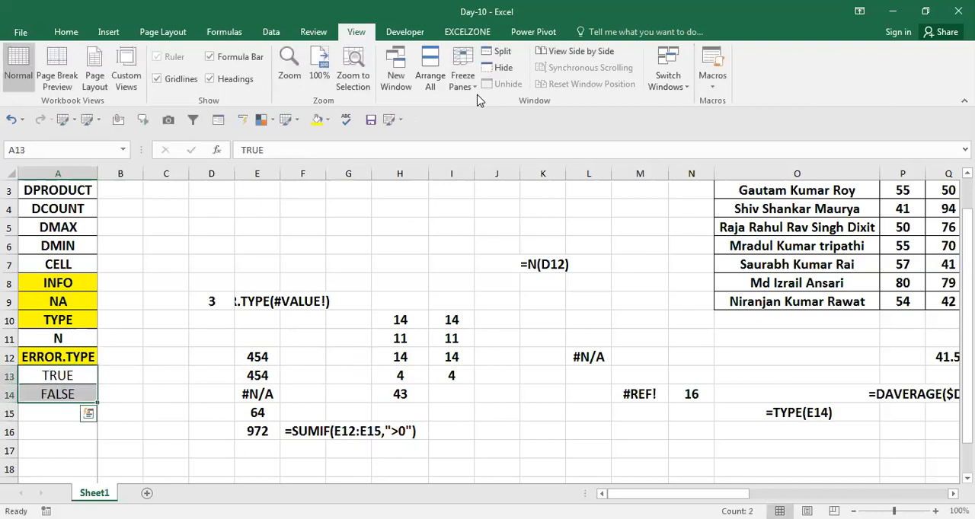
# Step: Insert four blank columns at column C, shifting the existing examples away from the function list
pyautogui.press('Right')
pyautogui.press('Right')
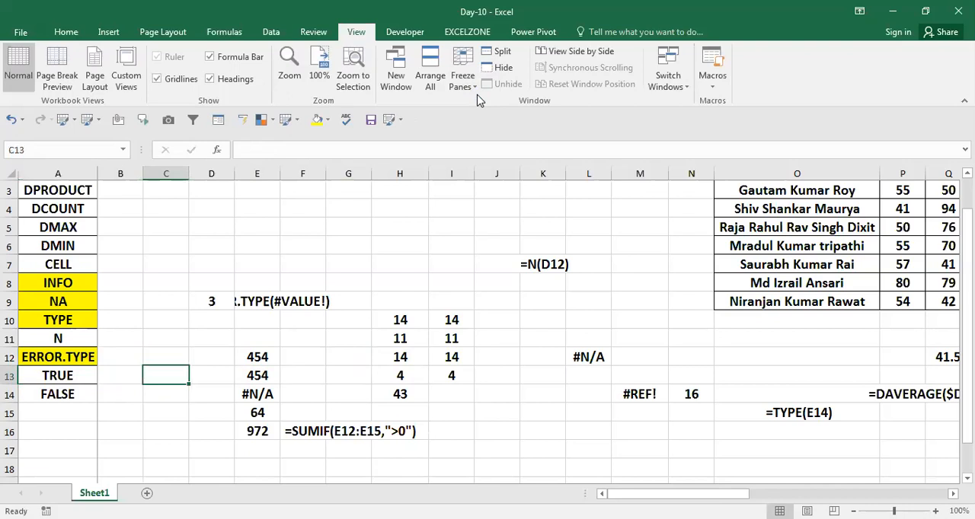
pyautogui.hotkey('ctrl', 'space')
pyautogui.hotkey('ctrl', 'shift', '+')
pyautogui.hotkey('ctrl', 'shift', '+')
pyautogui.hotkey('ctrl', 'shift', '+')
pyautogui.hotkey('ctrl', 'shift', '+')
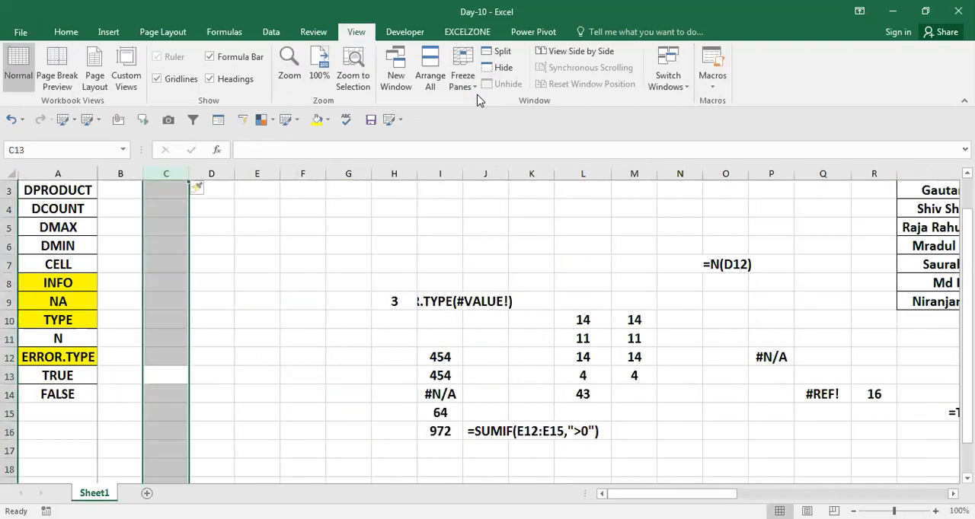
pyautogui.press('Left')
pyautogui.press('Left')
pyautogui.press('Right')
pyautogui.press('Right')
pyautogui.press('Left')
pyautogui.press('Left')
pyautogui.press('Down')
pyautogui.press('Up')
pyautogui.press('Right')
pyautogui.press('Right')
# Step: Enter the logical values TRUE in D13 and FALSE in D14
pyautogui.press('Right')
pyautogui.press('Left')
pyautogui.press('Left')
pyautogui.press('Left')
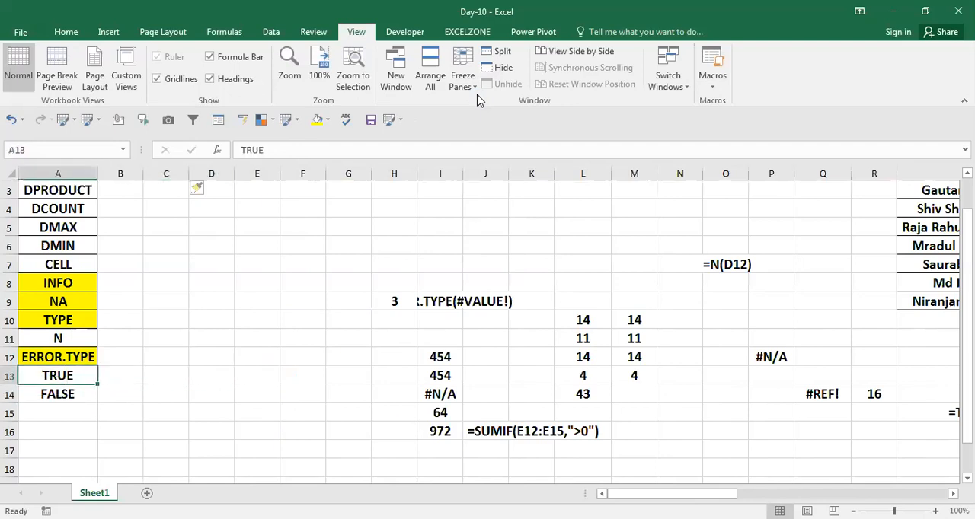
pyautogui.press('Right')
pyautogui.press('Right')
pyautogui.press('Right')
pyautogui.press('Down')
pyautogui.press('Up')
pyautogui.press('Up')
pyautogui.press('Down')
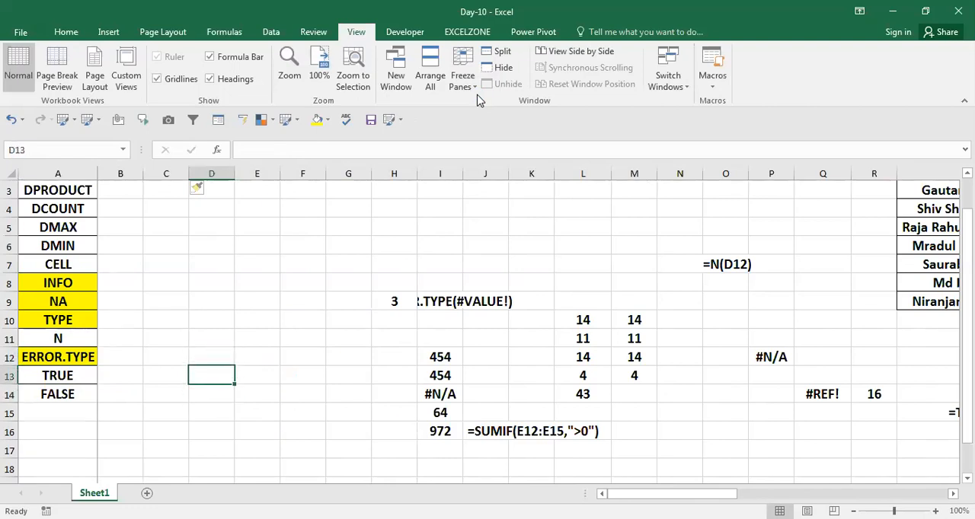
pyautogui.write('true')
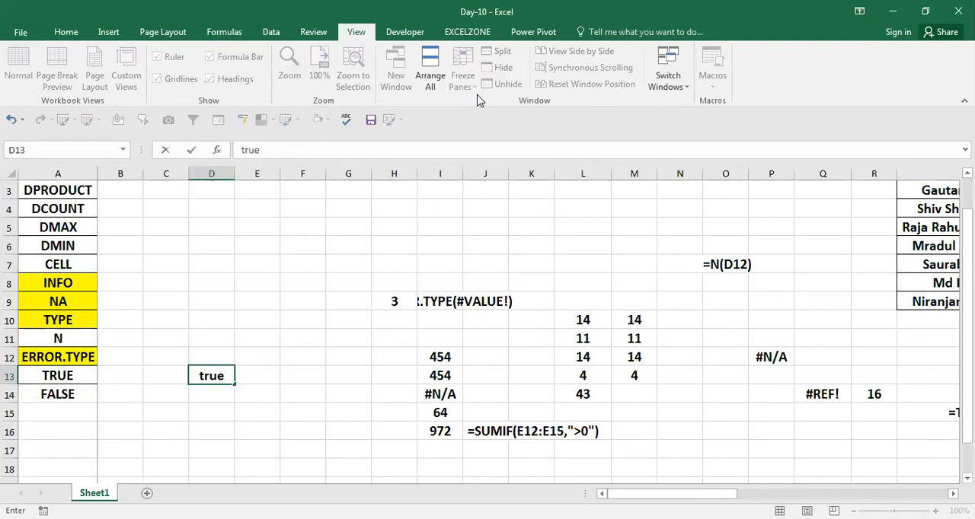
pyautogui.press('Return')
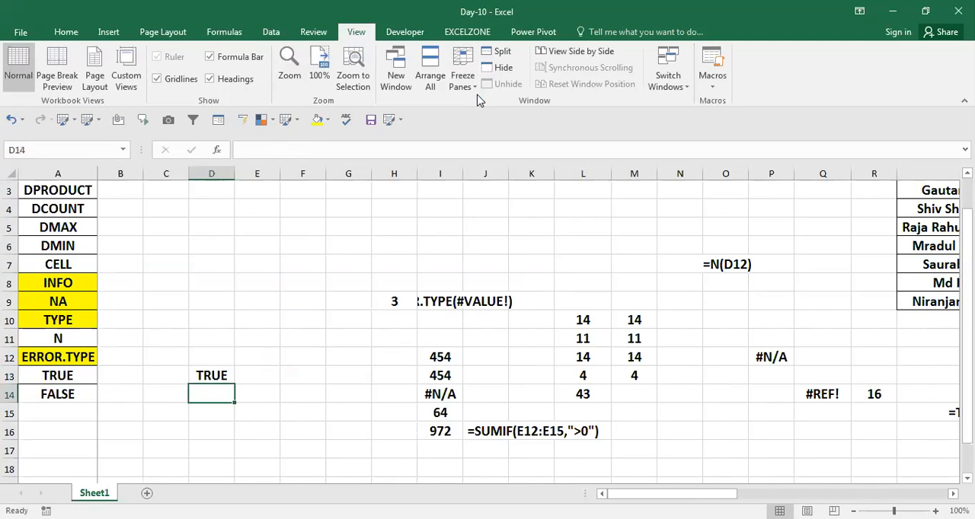
pyautogui.press('Up')
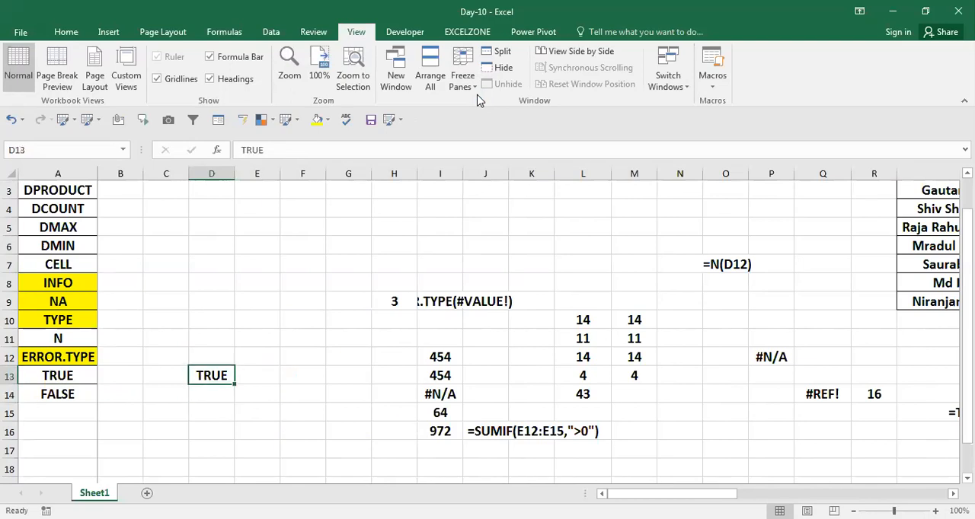
pyautogui.press('Down')
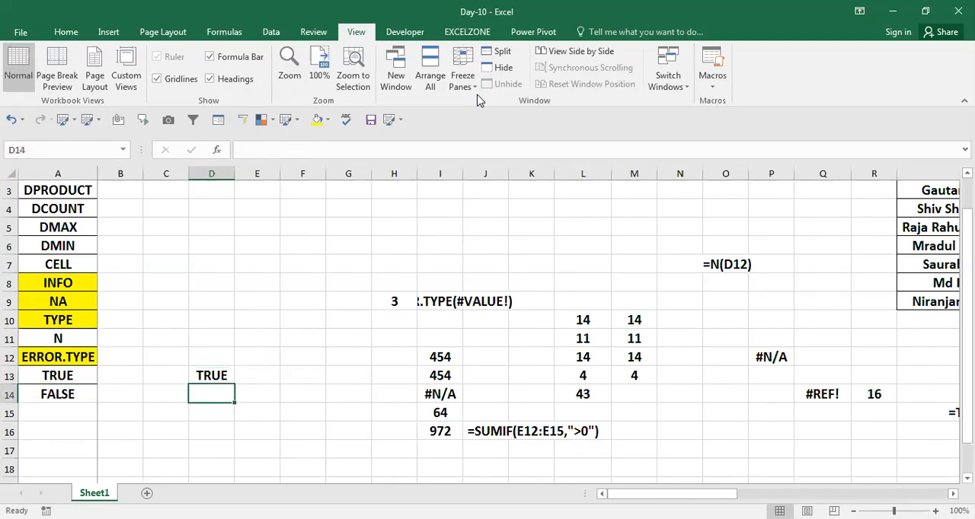
pyautogui.write('false')
pyautogui.press('Return')
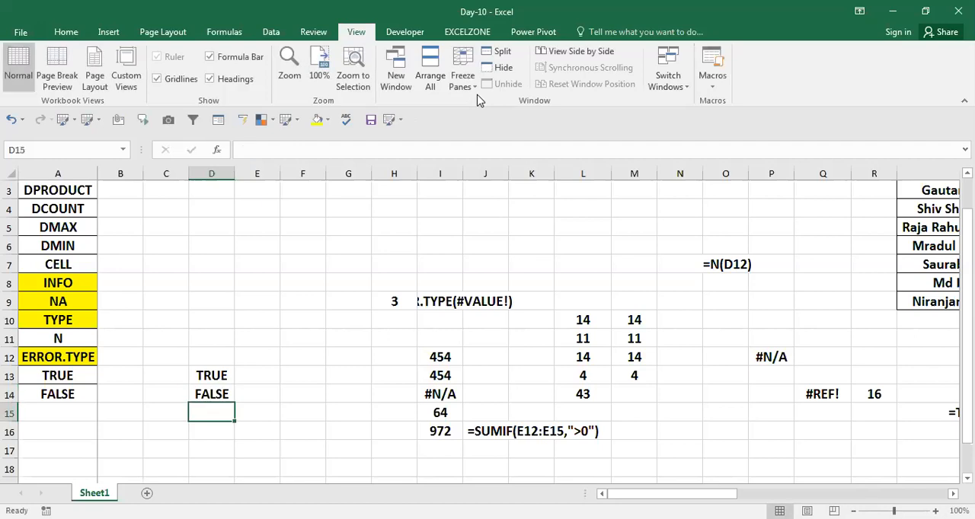
# Step: Widen column D to roughly three times its width
pyautogui.press('Up')
pyautogui.press('Up')
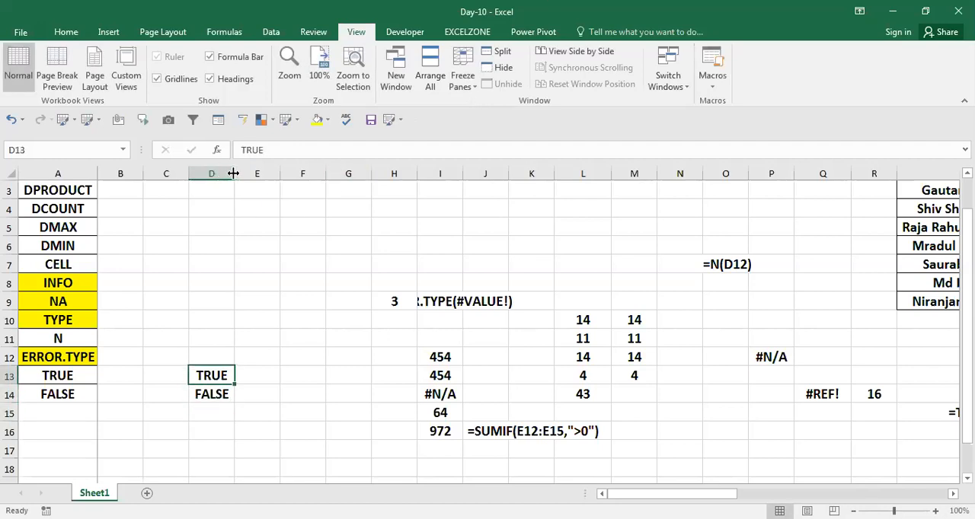
pyautogui.moveTo(233, 174); pyautogui.dragTo(336, 190)
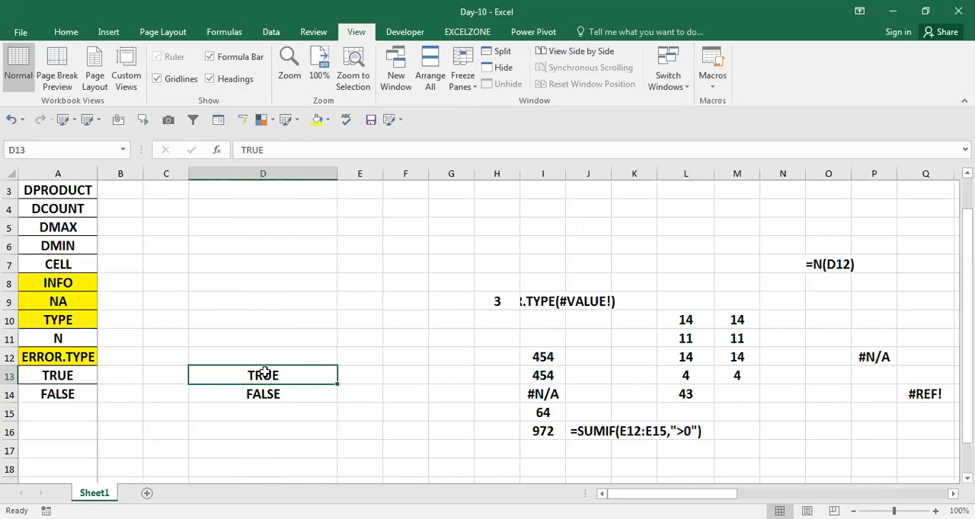
# Step: Enter the sample texts gfgf in D8 and ghjg in E8
pyautogui.click(259, 282)
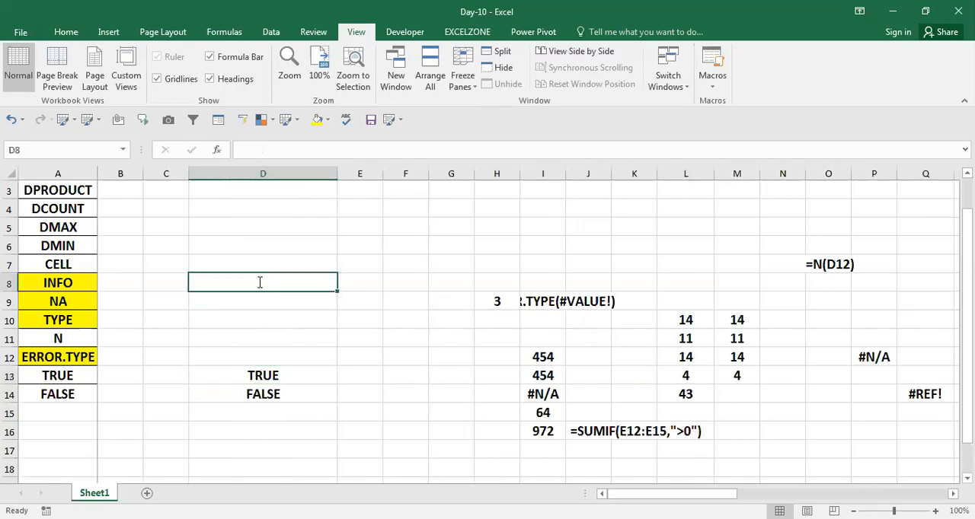
pyautogui.write('gfgf')
pyautogui.press('Return')
pyautogui.press('Up')
pyautogui.press('Right')
pyautogui.write('ghjg')
pyautogui.press('Return')
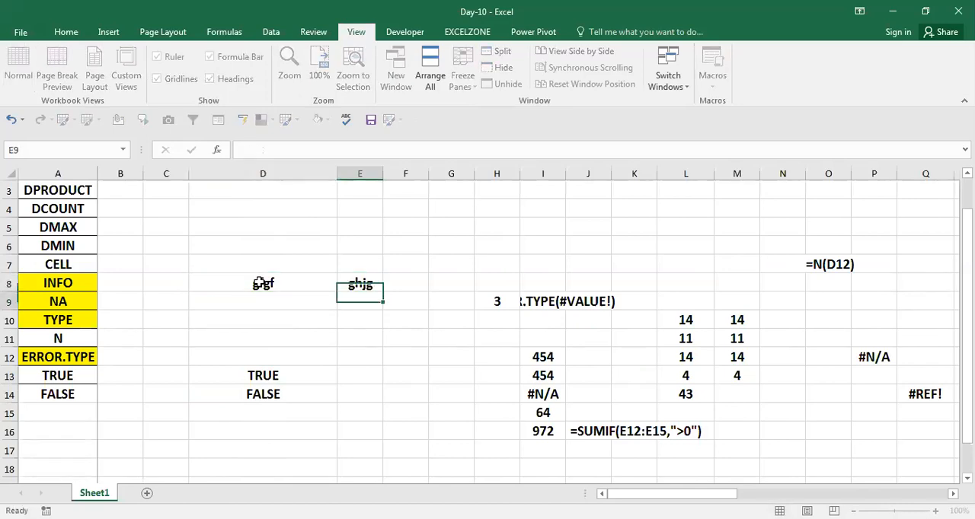
pyautogui.click(435, 261)
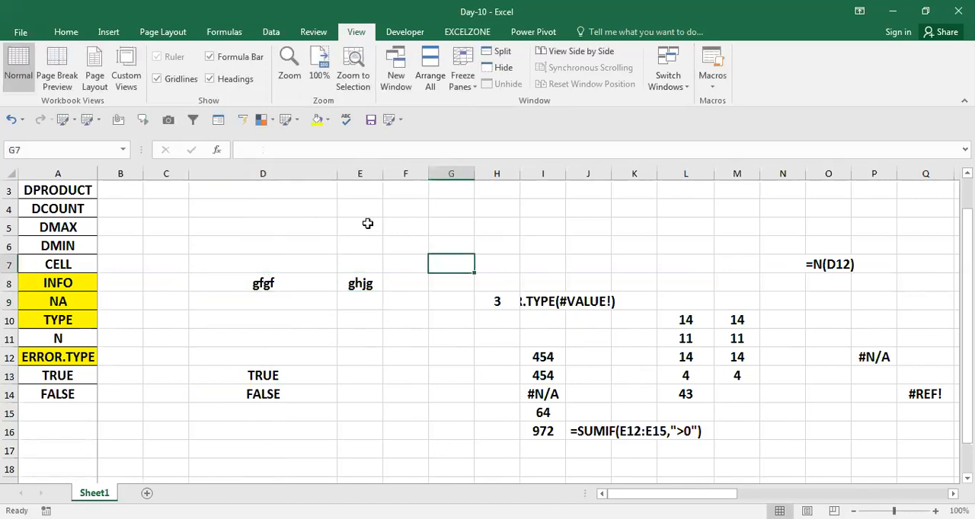
# Step: Top-align the blank cell G7, and enter the sample text ewq in G8 and the number 454 in G9
pyautogui.click(67, 32)
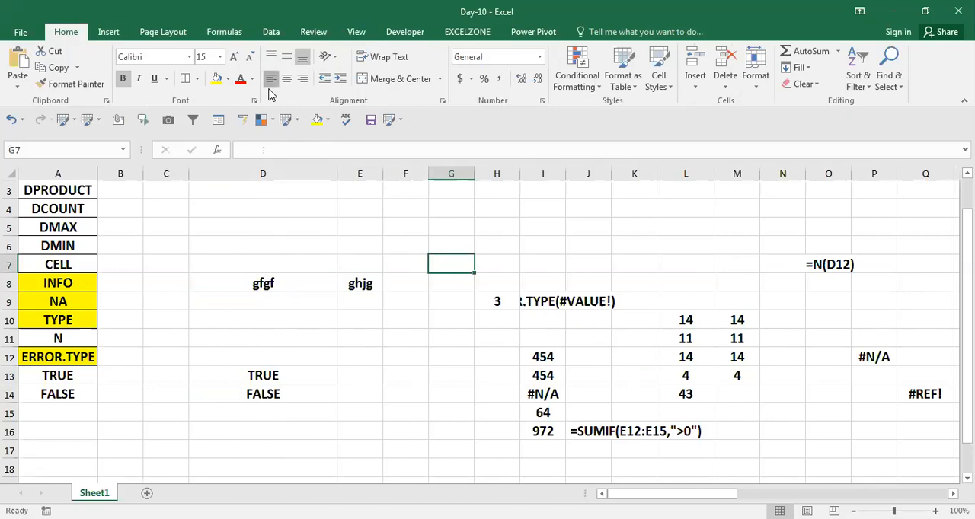
pyautogui.click(271, 57)
pyautogui.click(448, 282)
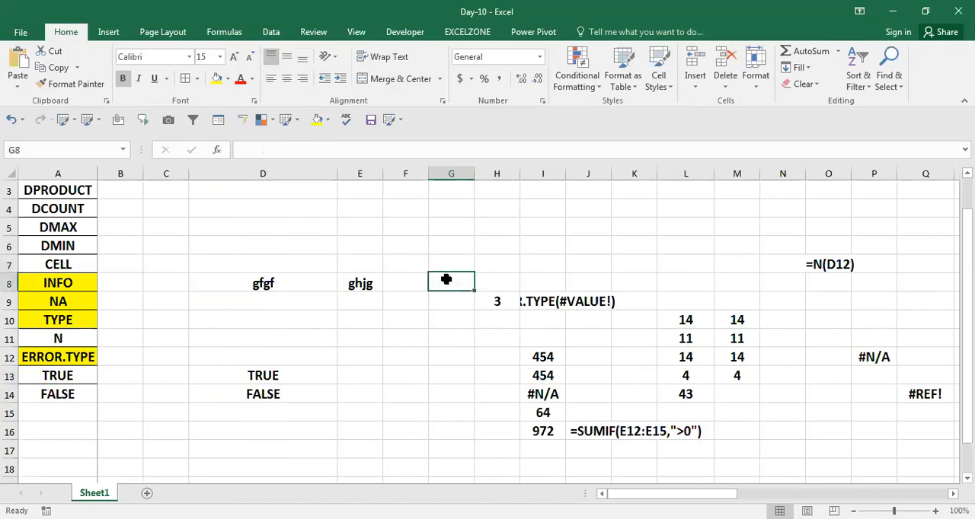
pyautogui.write('ewq')
pyautogui.press('Return')
pyautogui.write('454')
pyautogui.press('Return')
pyautogui.press('Up')
pyautogui.press('Return')
pyautogui.press('Down')
pyautogui.press('Right')
pyautogui.press('Right')
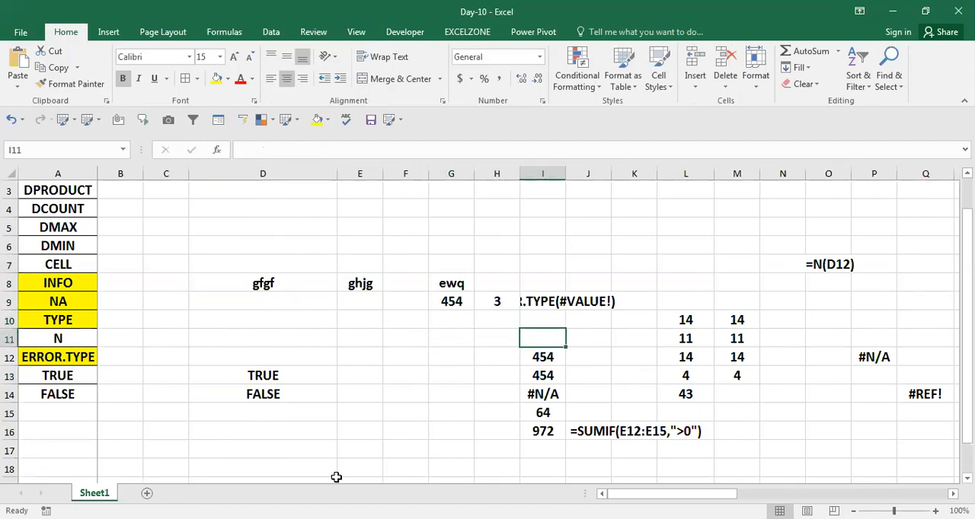
# Step: Add a new worksheet and enter the sample text dfgdf in H11 and the number 454 in H12
pyautogui.click(147, 493)
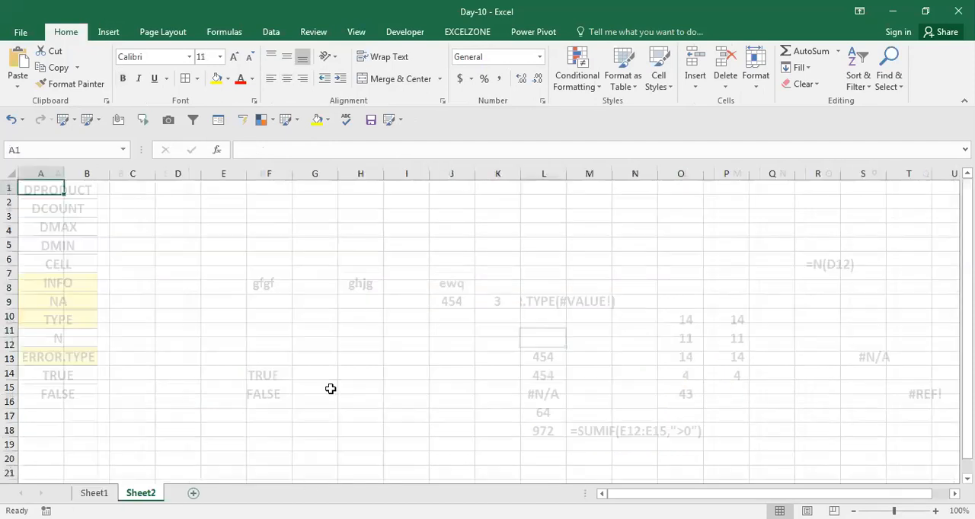
pyautogui.click(363, 325)
pyautogui.write('dfgdf')
pyautogui.press('Return')
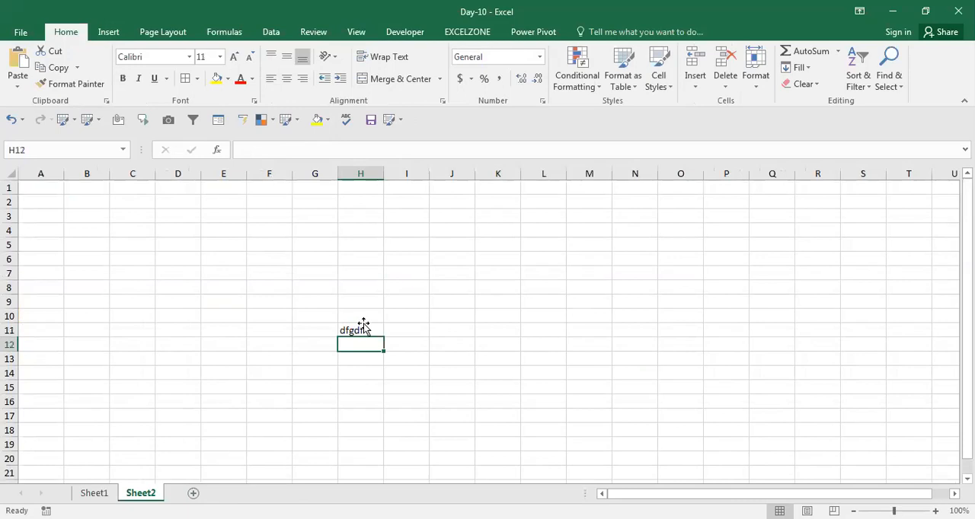
pyautogui.write('454')
pyautogui.press('Return')
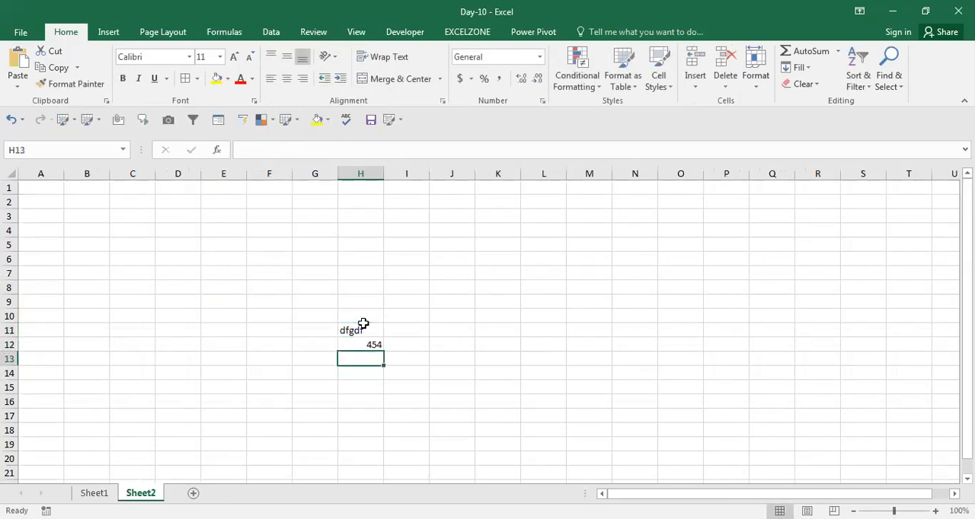
pyautogui.press('Up')
pyautogui.press('Up')
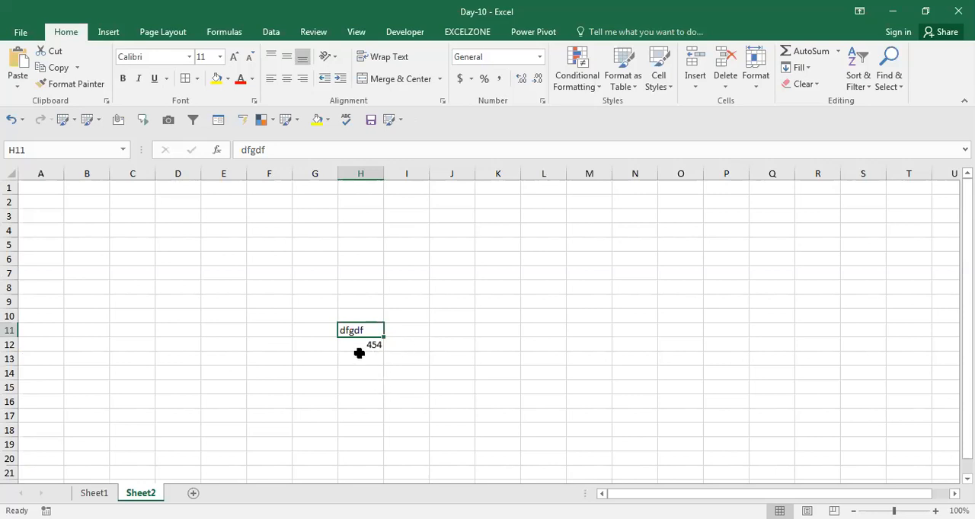
# Step: Enter the logical value TRUE in H14 of the new sheet and return to Sheet1
pyautogui.click(379, 377)
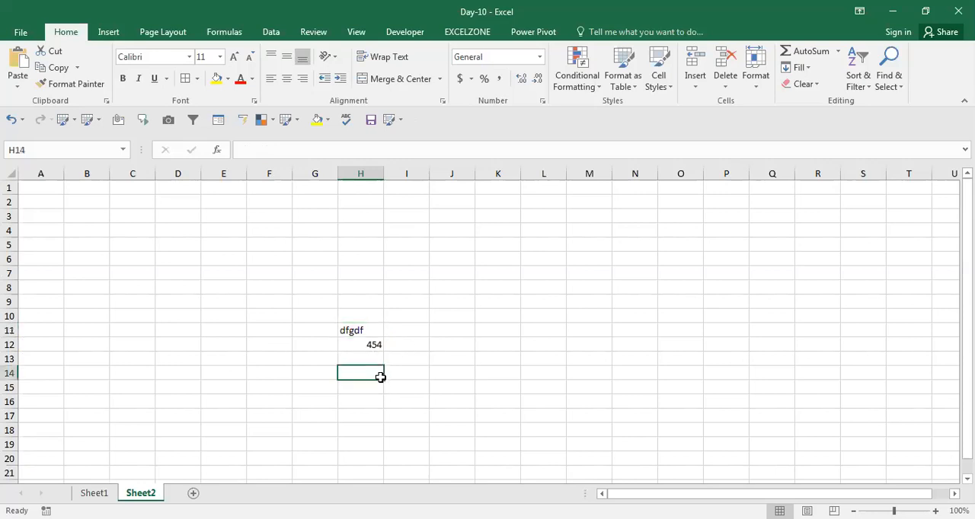
pyautogui.write('true')
pyautogui.press('Return')
pyautogui.click(380, 377)
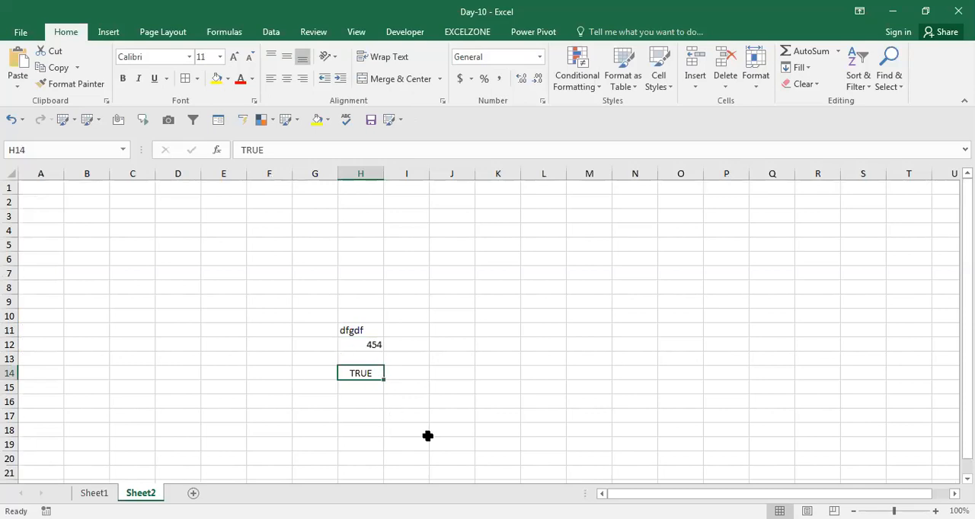
pyautogui.click(103, 493)
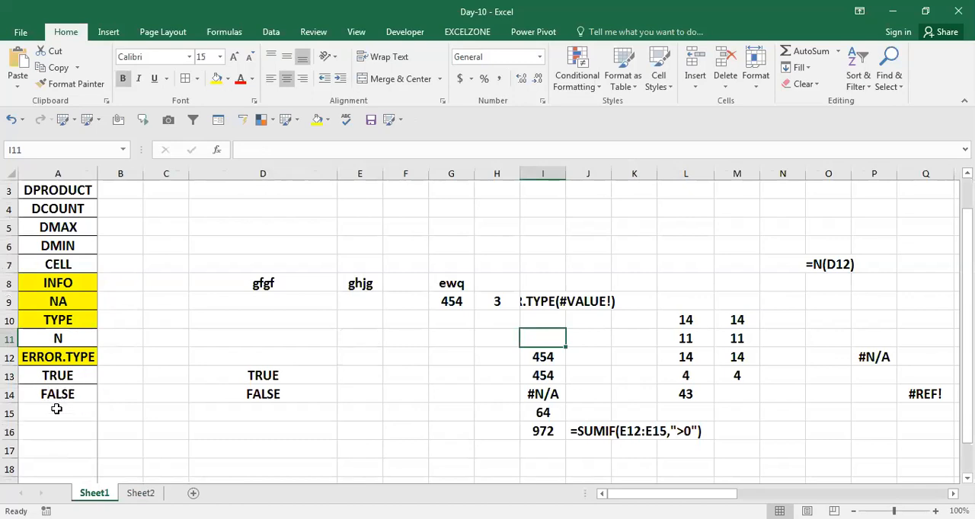